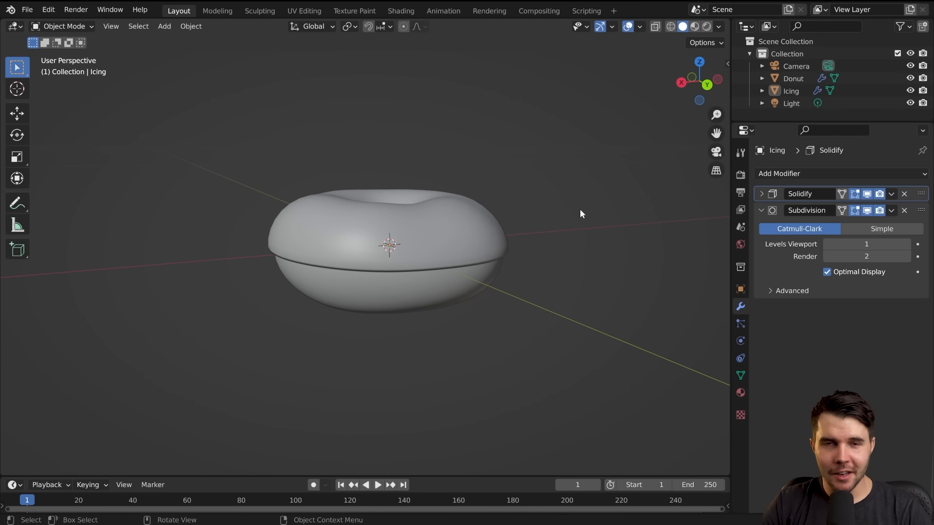
- Examine the donut and its icing from above, the side and below, with the icing selected
{"action": "middle_click_drag", "start_coordinate": [547, 217], "coordinate": [484, 229]}
{"action": "scroll", "coordinate": [483, 230], "scroll_direction": "down", "scroll_amount": 2}
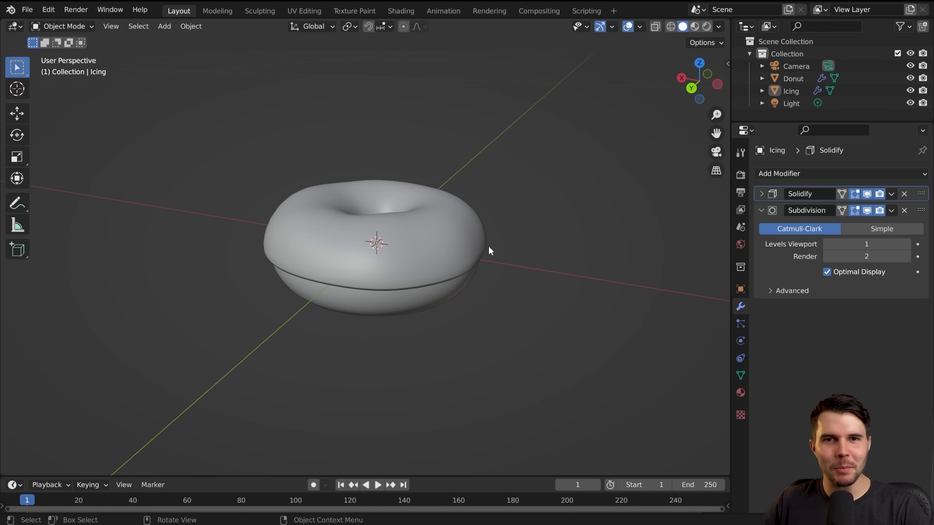
{"action": "middle_click_drag", "start_coordinate": [276, 145], "coordinate": [404, 238]}
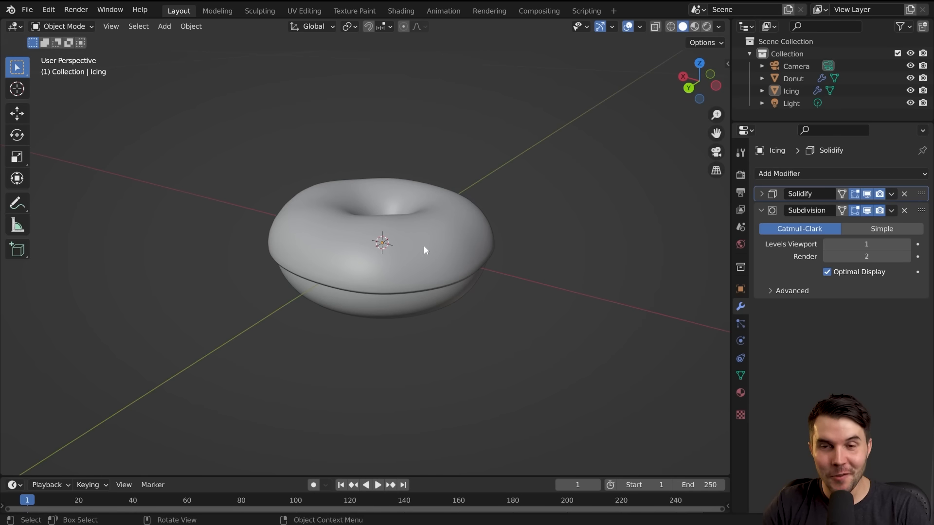
{"action": "middle_click_drag", "start_coordinate": [422, 256], "coordinate": [408, 230]}
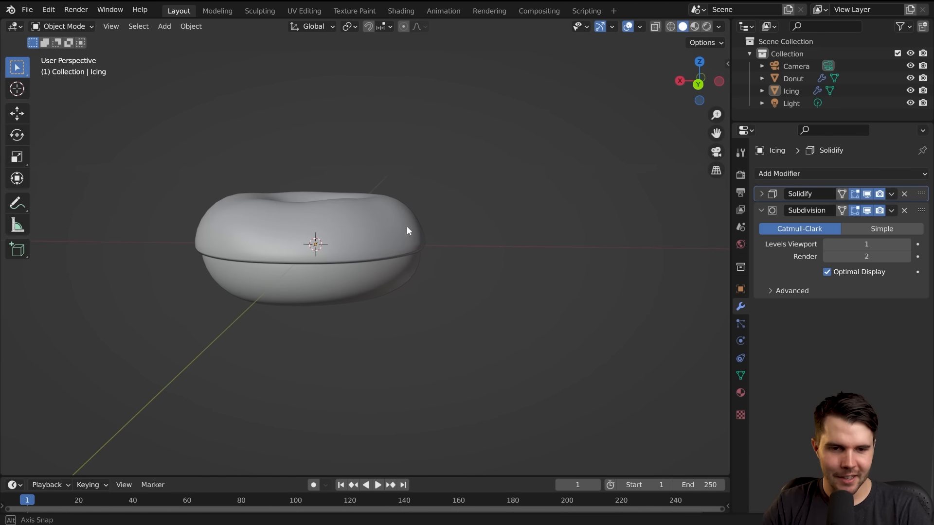
{"action": "scroll", "coordinate": [354, 240], "scroll_direction": "up", "scroll_amount": 2}
{"action": "middle_click_drag", "start_coordinate": [354, 240], "coordinate": [381, 241]}
{"action": "scroll", "coordinate": [380, 241], "scroll_direction": "down", "scroll_amount": 1}
{"action": "middle_click_drag", "start_coordinate": [317, 246], "coordinate": [439, 215], "text": "shift"}
{"action": "scroll", "coordinate": [439, 216], "scroll_direction": "up", "scroll_amount": 1}
{"action": "left_click", "coordinate": [424, 213]}
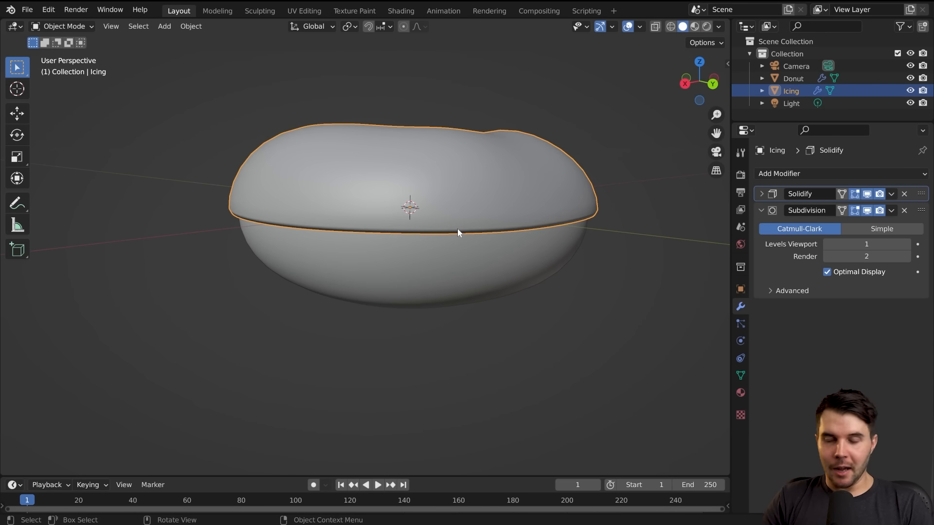
{"action": "middle_click_drag", "start_coordinate": [403, 277], "coordinate": [410, 236]}
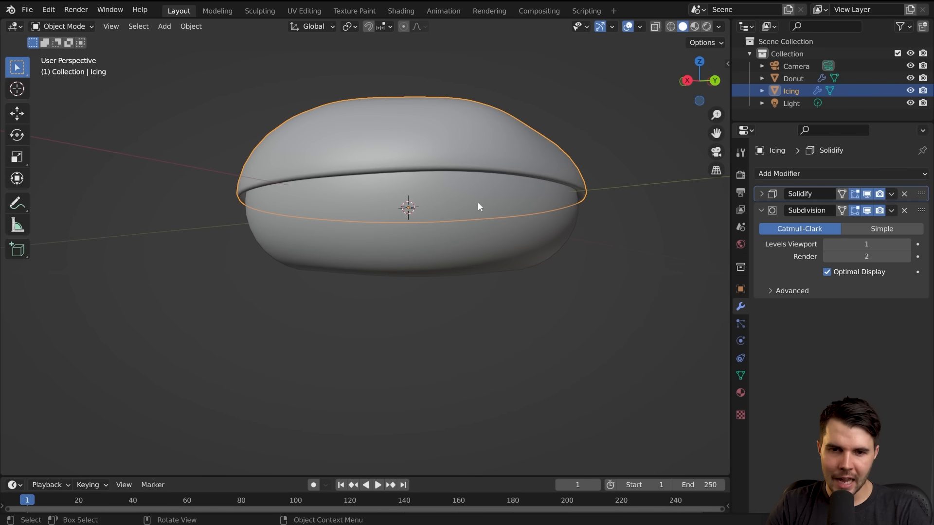
{"action": "middle_click_drag", "start_coordinate": [477, 202], "coordinate": [427, 227]}
{"action": "scroll", "coordinate": [430, 257], "scroll_direction": "down", "scroll_amount": 3}
{"action": "middle_click_drag", "start_coordinate": [433, 292], "coordinate": [398, 281]}
- Try duplicating the icing in place and rotating the copy about the global X axis, and undo both
{"action": "key", "text": "shift+d"}
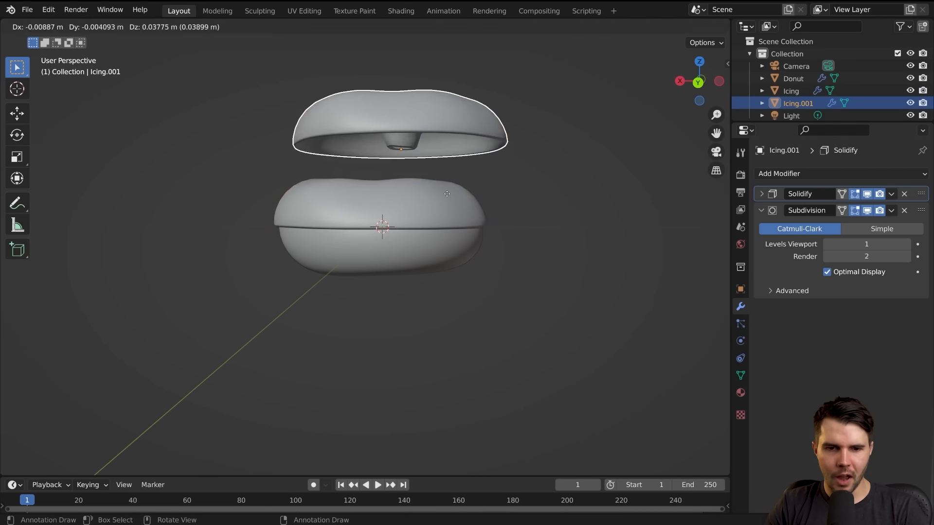
{"action": "right_click", "coordinate": [446, 194]}
{"action": "key", "text": "r"}
{"action": "key", "text": "x"}
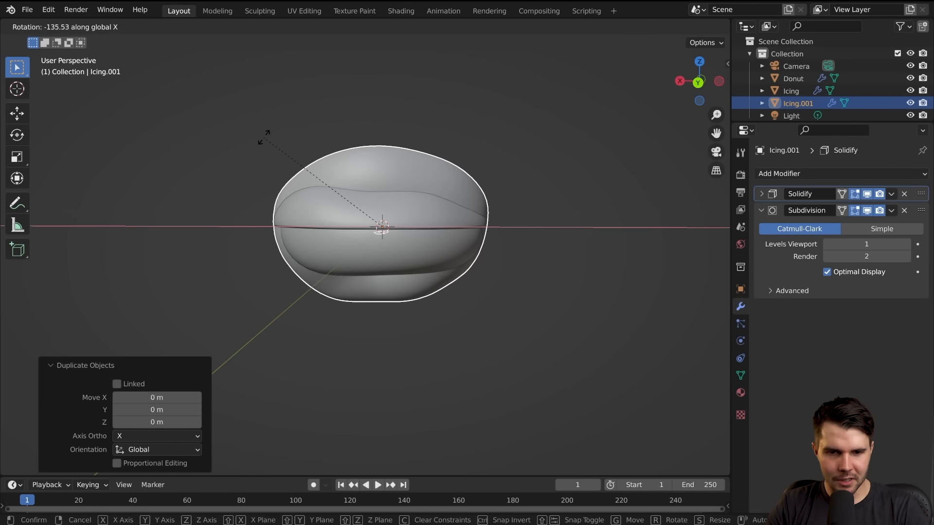
{"action": "left_click", "coordinate": [335, 242]}
{"action": "middle_click_drag", "start_coordinate": [335, 242], "coordinate": [416, 234]}
{"action": "key", "text": "ctrl+z"}
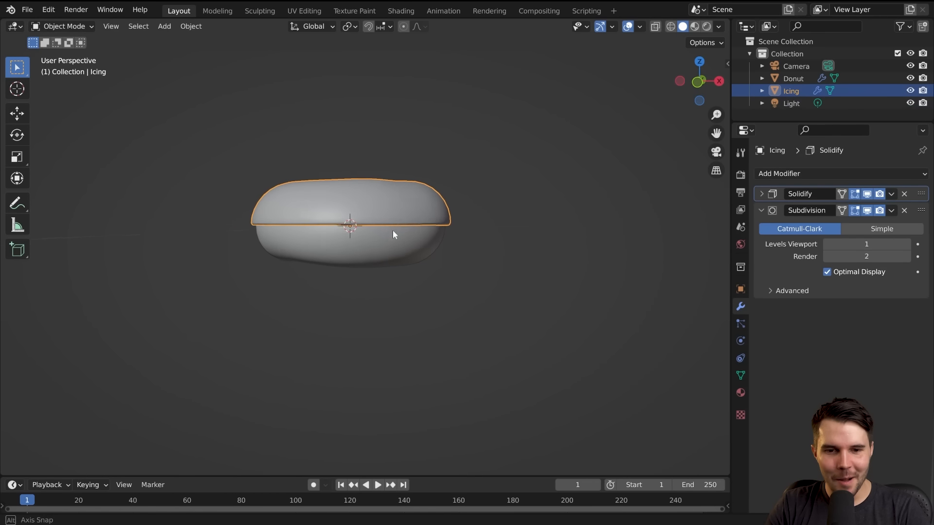
- Enter Edit Mode on the icing mesh and turn off the Solidify modifier's display in Edit Mode
{"action": "middle_click_drag", "start_coordinate": [369, 252], "coordinate": [446, 213]}
{"action": "left_click", "coordinate": [375, 216]}
{"action": "left_click", "coordinate": [414, 196]}
{"action": "key", "text": "Tab"}
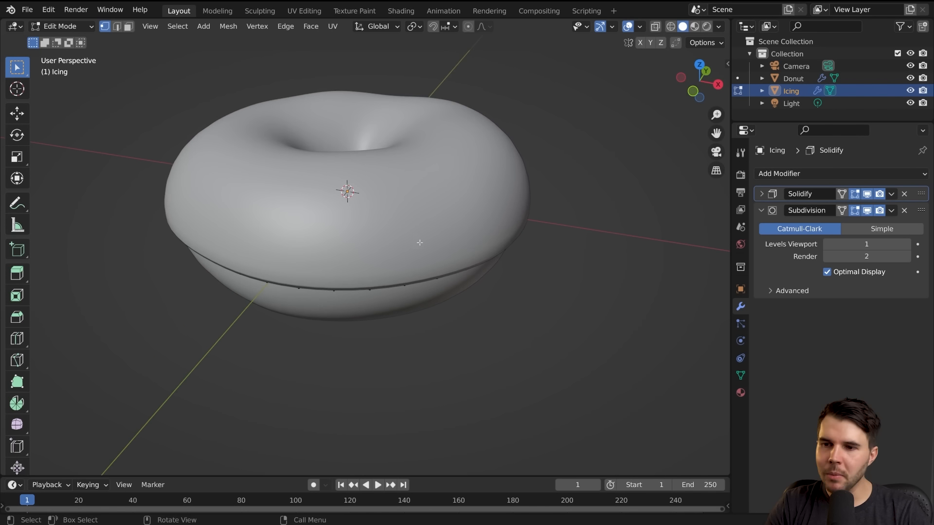
{"action": "middle_click_drag", "start_coordinate": [398, 239], "coordinate": [395, 217]}
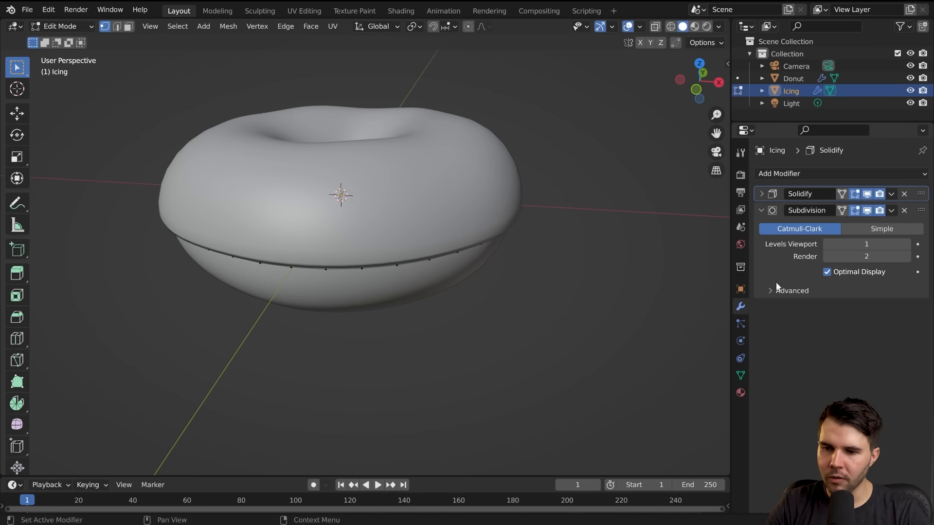
{"action": "left_click", "coordinate": [855, 195]}
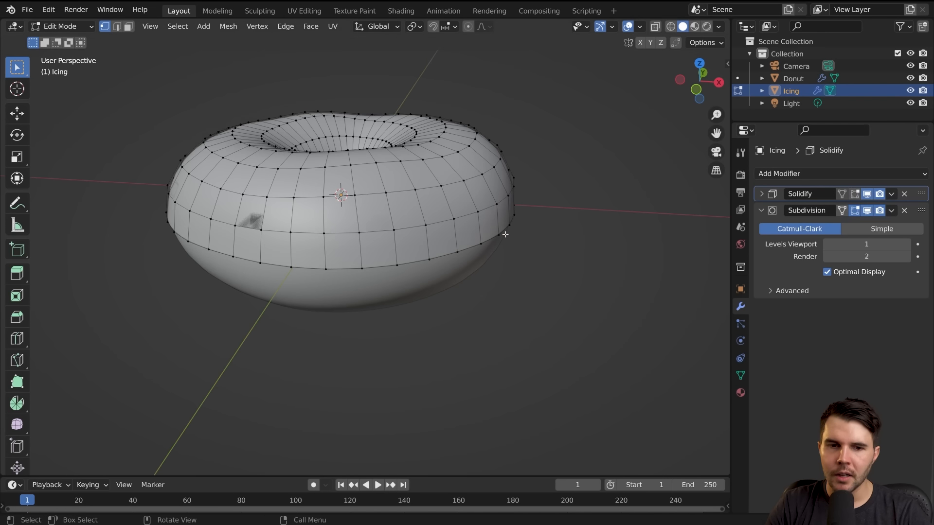
{"action": "mouse_move", "coordinate": [469, 268]}
{"action": "middle_mouse_down"}
{"action": "mouse_move", "coordinate": [431, 313]}
{"action": "mouse_move", "coordinate": [436, 250]}
{"action": "mouse_move", "coordinate": [403, 253]}
{"action": "mouse_move", "coordinate": [454, 262]}
{"action": "middle_mouse_up"}
{"action": "left_click", "coordinate": [372, 230]}
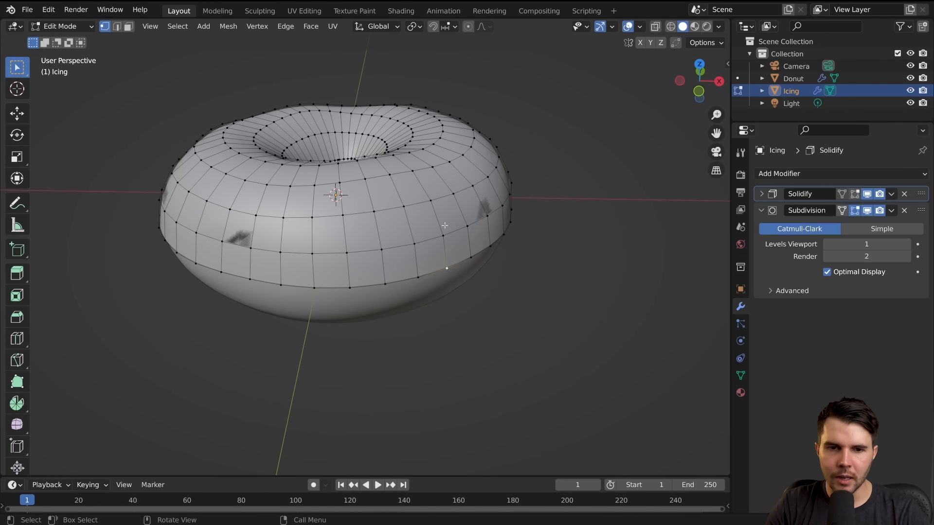
- Compare the icing in Object Mode and Edit Mode, ending in Edit Mode with a side view of its lower edge
{"action": "key", "text": "Tab"}
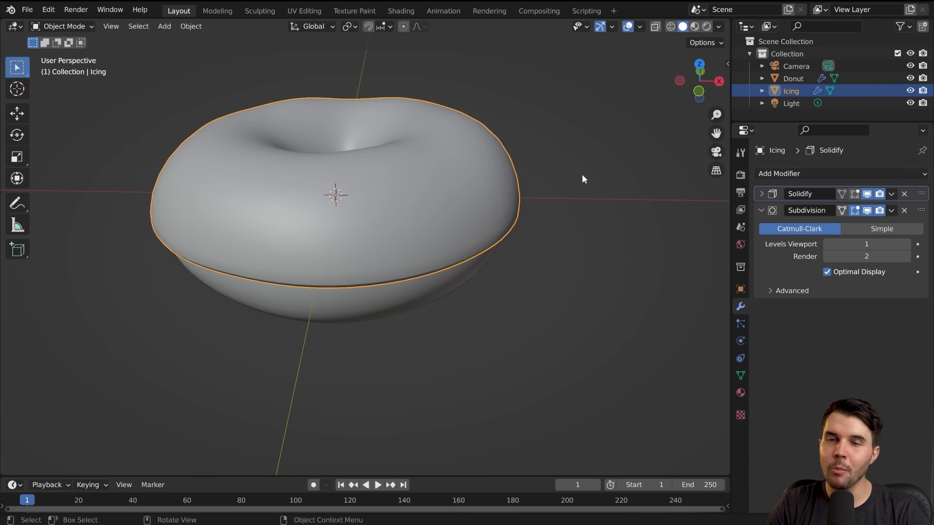
{"action": "middle_click_drag", "start_coordinate": [583, 176], "coordinate": [544, 190]}
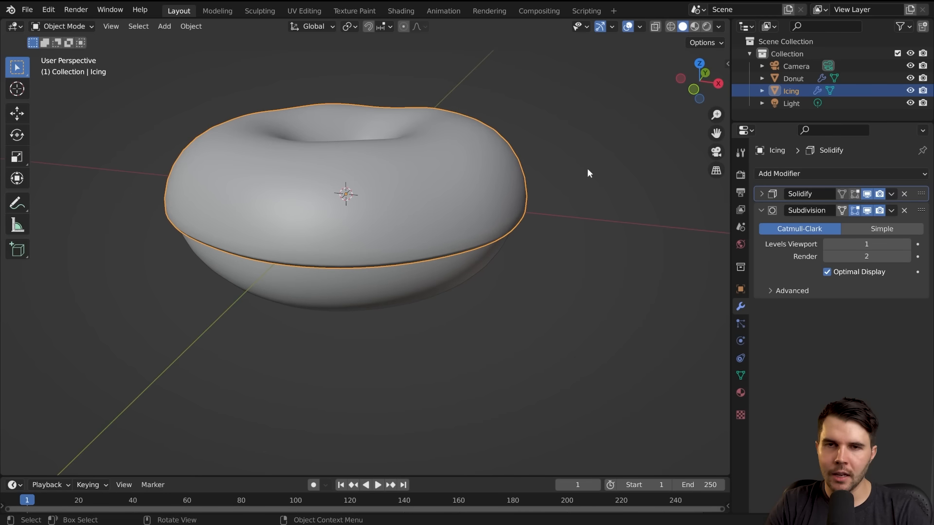
{"action": "key", "text": "Tab"}
{"action": "key", "text": "Tab"}
{"action": "key", "text": "Tab"}
{"action": "key", "text": "Tab"}
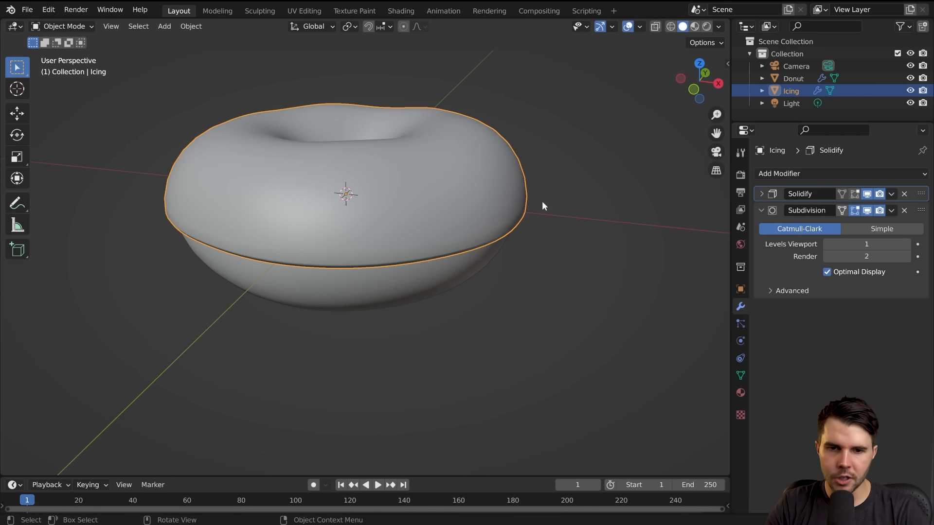
{"action": "key", "text": "Tab"}
{"action": "middle_click_drag", "start_coordinate": [488, 221], "coordinate": [382, 213]}
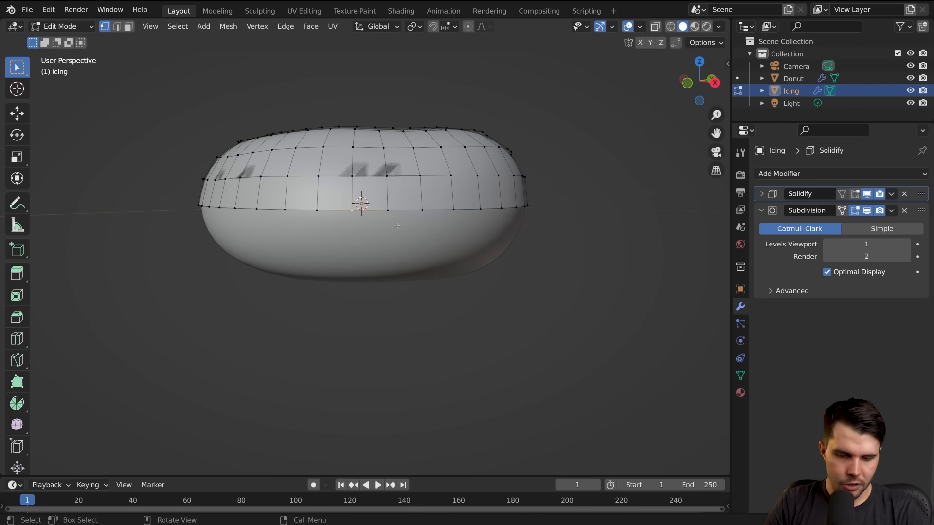
- Turn on the on-screen display of pressed keys for the 3D viewport
{"action": "key", "text": "n"}
{"action": "left_click", "coordinate": [723, 146]}
{"action": "left_click", "coordinate": [659, 83]}
{"action": "key", "text": "n"}
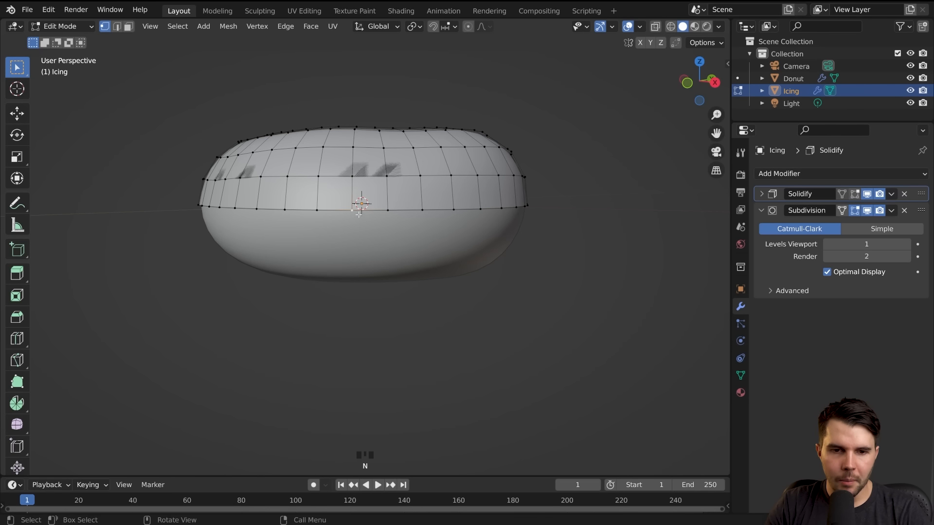
- Try moving one vertex of the icing's lower edge down about 0.006 m, view it in Object Mode, and undo the move
{"action": "key", "text": "g"}
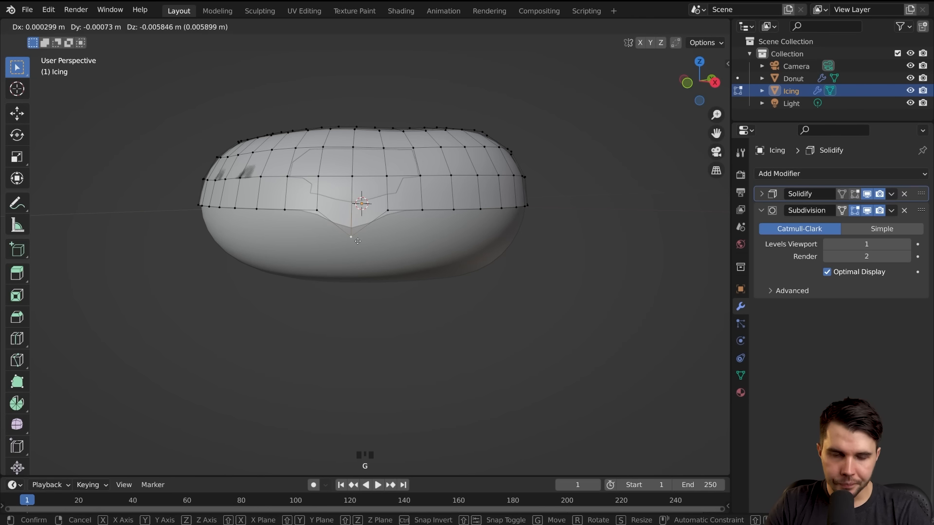
{"action": "left_click", "coordinate": [357, 241]}
{"action": "key", "text": "Tab"}
{"action": "mouse_move", "coordinate": [436, 231]}
{"action": "middle_mouse_down"}
{"action": "mouse_move", "coordinate": [356, 240]}
{"action": "mouse_move", "coordinate": [437, 239]}
{"action": "middle_mouse_up"}
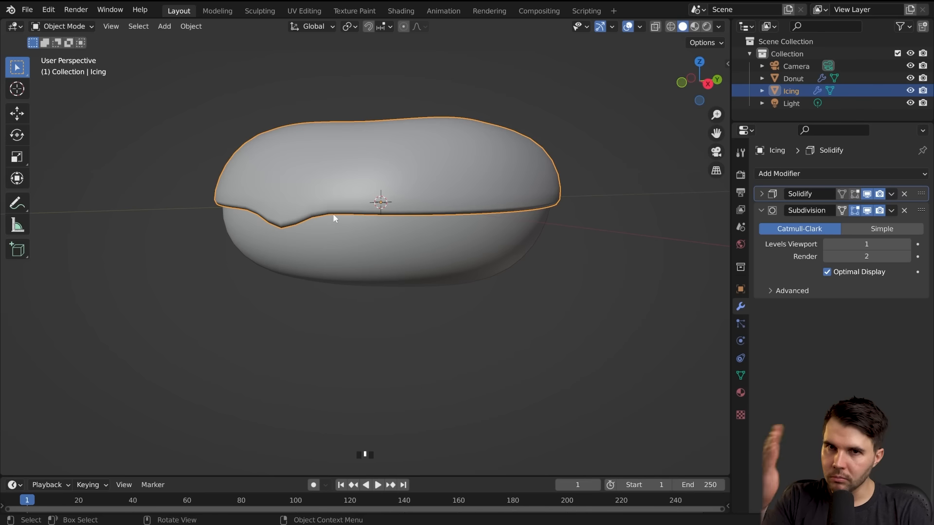
{"action": "key", "text": "Tab"}
{"action": "key", "text": "ctrl+z"}
{"action": "key", "text": "ctrl+z"}
{"action": "key", "text": "ctrl+z"}
{"action": "key", "text": "ctrl+z"}
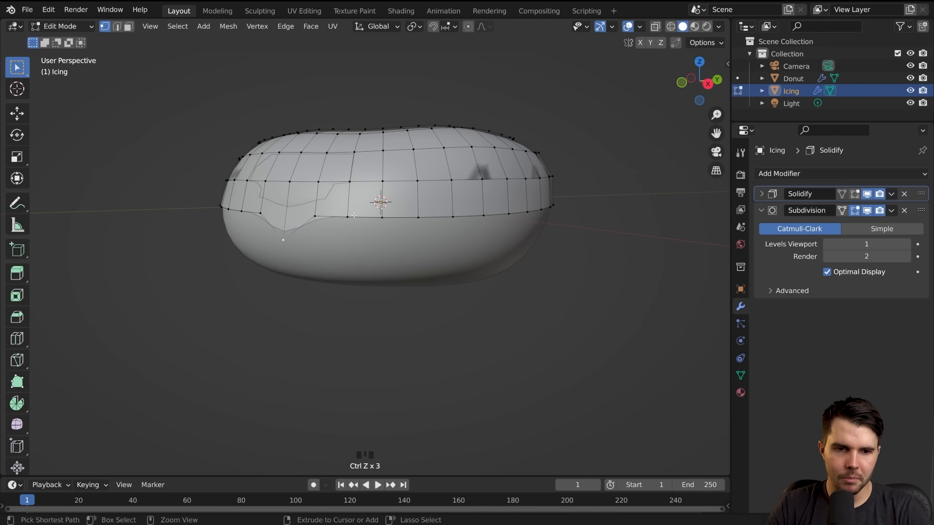
- Return to Edit Mode on the icing with Proportional Editing turned on
{"action": "key", "text": "Tab"}
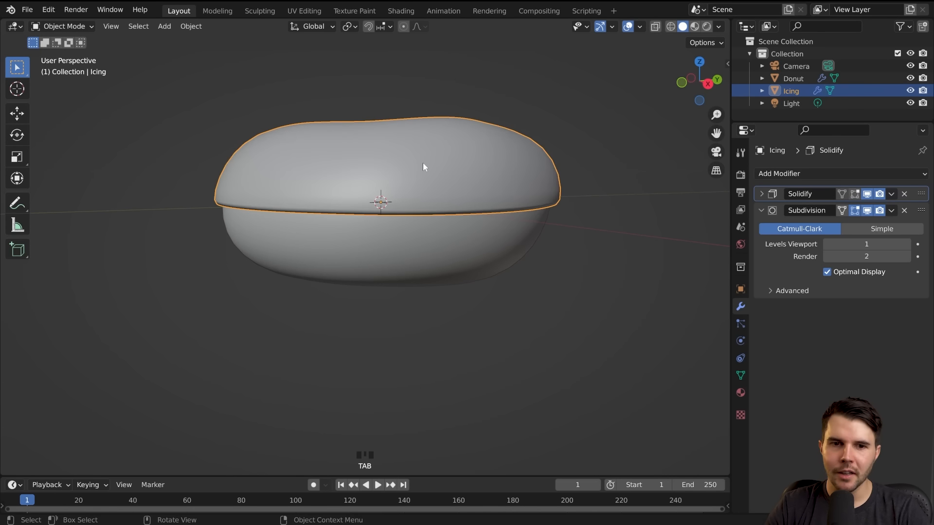
{"action": "key", "text": "Tab"}
{"action": "left_click", "coordinate": [468, 27]}
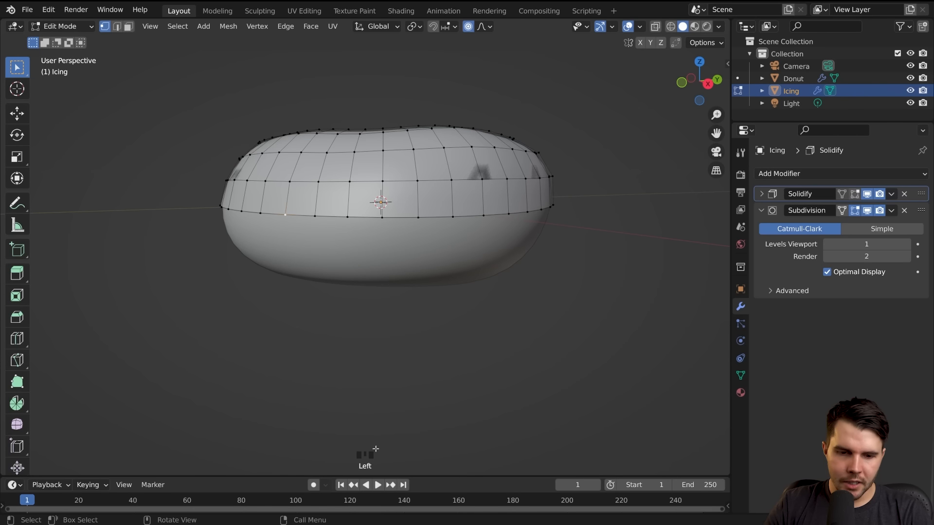
- Try pulling the selected lower-edge vertex down about 0.006 m with a smooth proportional radius of about 0.027 m
{"action": "middle_click_drag", "start_coordinate": [347, 247], "coordinate": [384, 225]}
{"action": "key", "text": "g"}
{"action": "scroll", "coordinate": [374, 239], "scroll_direction": "down", "scroll_amount": 4}
{"action": "scroll", "coordinate": [374, 240], "scroll_direction": "down", "scroll_amount": 15}
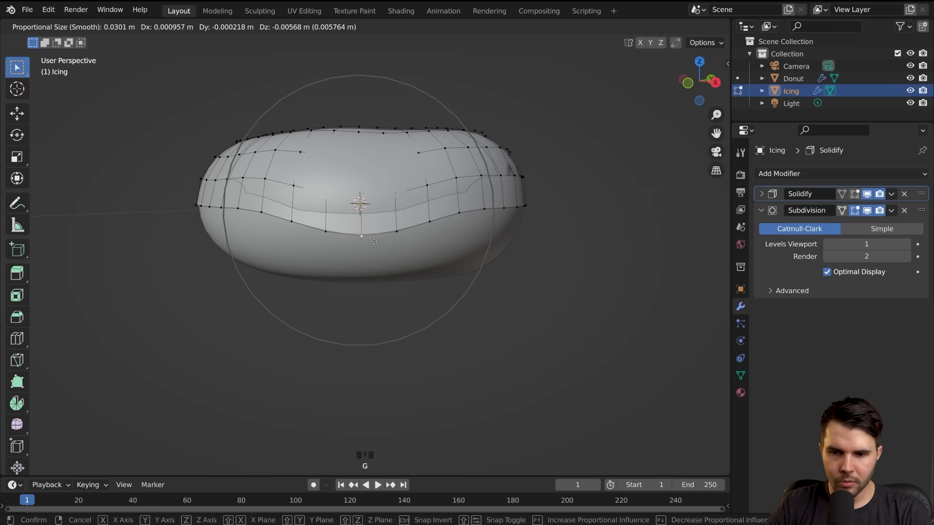
{"action": "scroll", "coordinate": [373, 242], "scroll_direction": "down", "scroll_amount": 3}
{"action": "scroll", "coordinate": [373, 243], "scroll_direction": "up", "scroll_amount": 4}
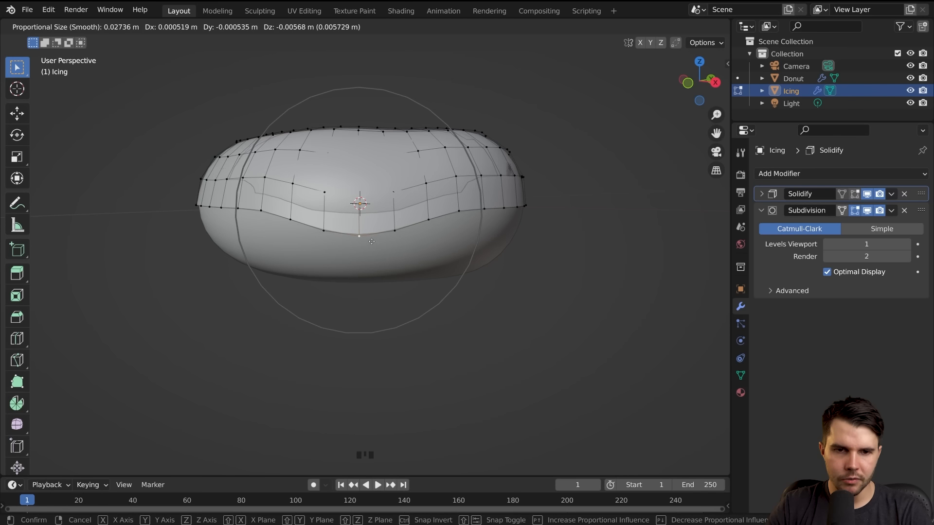
{"action": "left_click", "coordinate": [371, 244]}
- Inspect in Object Mode, close up from the side, how the pulled-down icing lip sits against the donut
{"action": "middle_click_drag", "start_coordinate": [384, 250], "coordinate": [507, 253]}
{"action": "key", "text": "Tab"}
{"action": "scroll", "coordinate": [377, 264], "scroll_direction": "up", "scroll_amount": 3}
{"action": "middle_click_drag", "start_coordinate": [376, 264], "coordinate": [408, 259]}
{"action": "scroll", "coordinate": [410, 262], "scroll_direction": "up", "scroll_amount": 2}
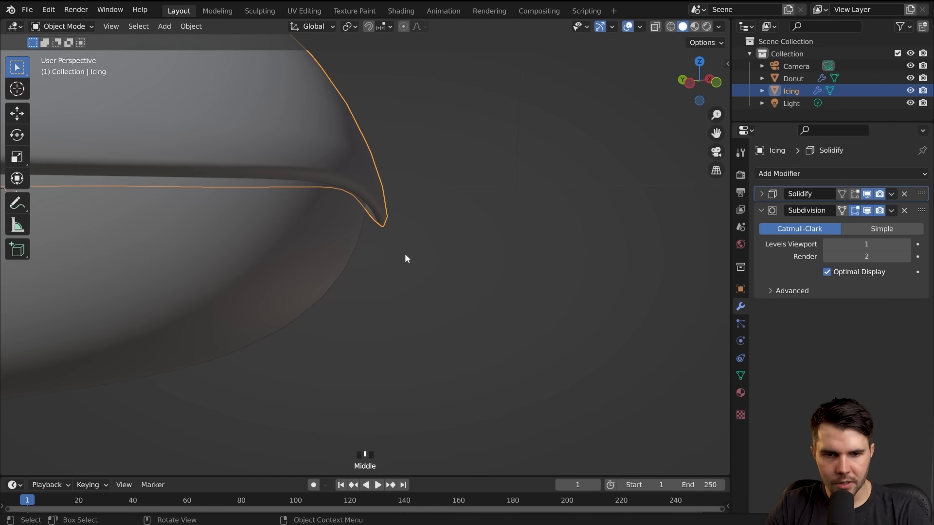
{"action": "key", "text": "Tab"}
{"action": "key", "text": "Tab"}
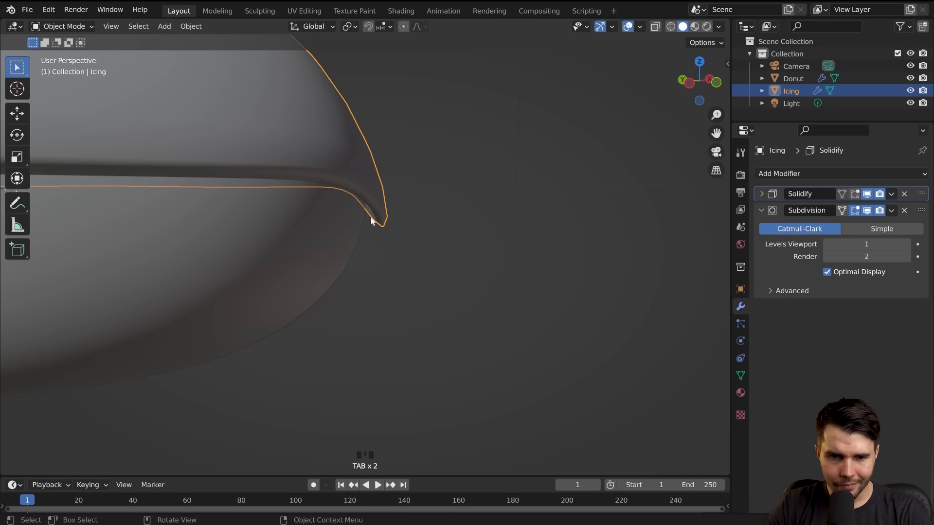
{"action": "middle_click_drag", "start_coordinate": [390, 244], "coordinate": [296, 261]}
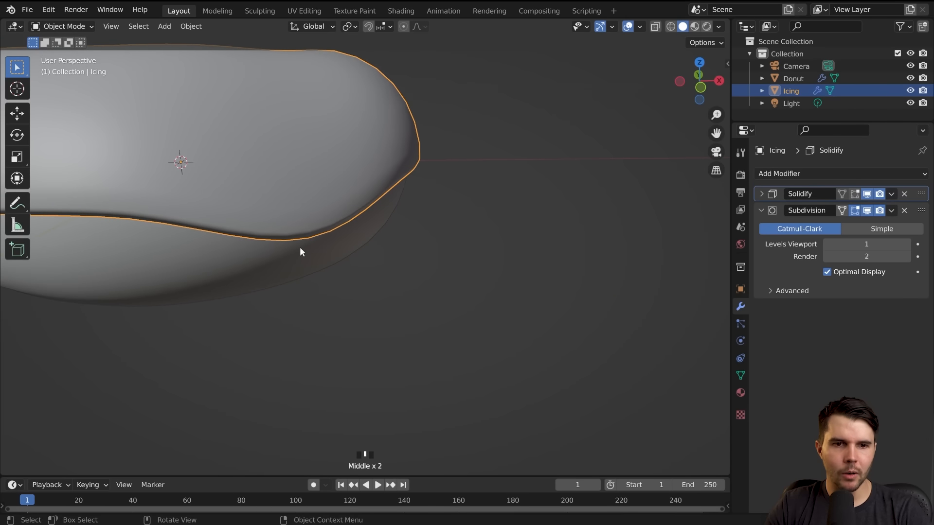
- Examine the stretched vertices around the pulled-down icing edge in Edit Mode, with the vertex deselected
{"action": "key", "text": "Tab"}
{"action": "middle_click_drag", "start_coordinate": [310, 207], "coordinate": [302, 220]}
{"action": "middle_click_drag", "start_coordinate": [302, 220], "coordinate": [325, 276], "text": "shift"}
{"action": "middle_click_drag", "start_coordinate": [247, 182], "coordinate": [354, 205], "text": "shift"}
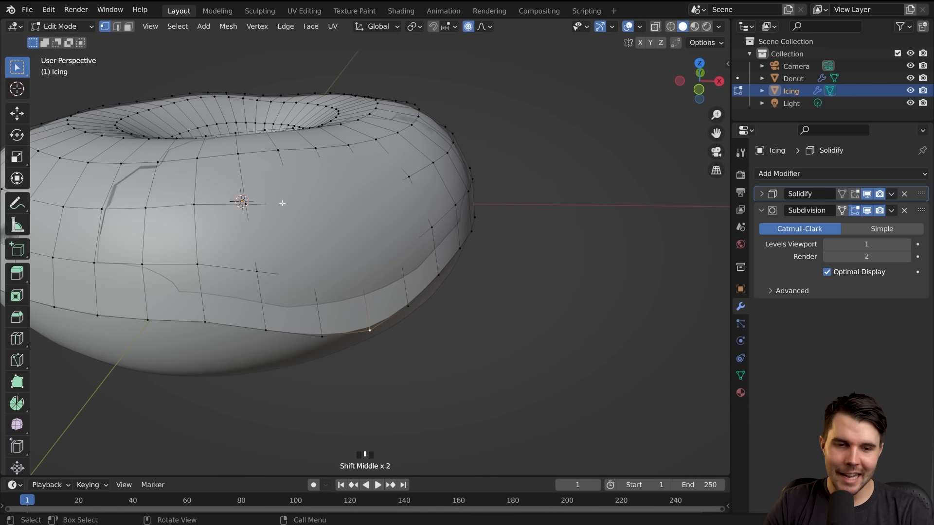
{"action": "middle_click_drag", "start_coordinate": [334, 219], "coordinate": [380, 219]}
{"action": "left_click", "coordinate": [364, 194]}
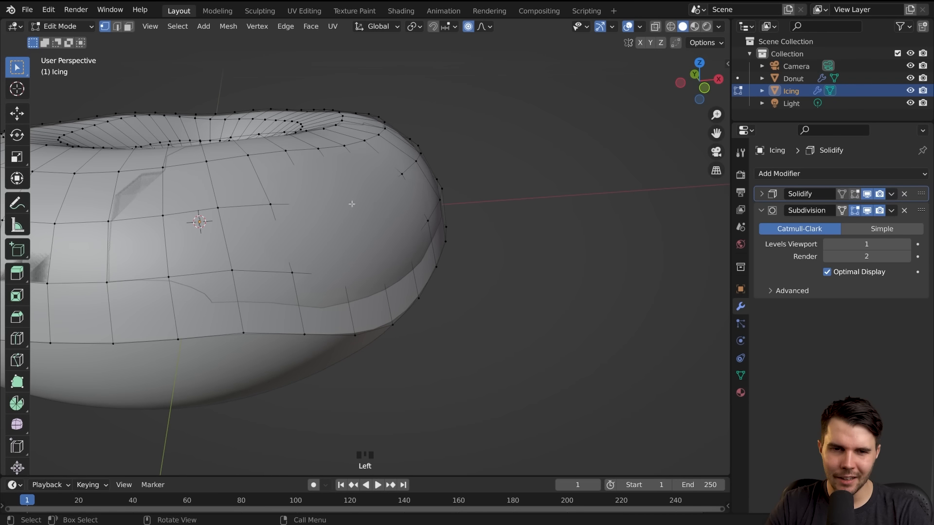
{"action": "middle_click_drag", "start_coordinate": [387, 232], "coordinate": [368, 248]}
- Undo the proportional move of the icing's lower-edge vertex
{"action": "key", "text": "ctrl+z"}
{"action": "key", "text": "ctrl+z"}
{"action": "key", "text": "ctrl+z"}
{"action": "key", "text": "ctrl+z"}
{"action": "key", "text": "ctrl+z"}
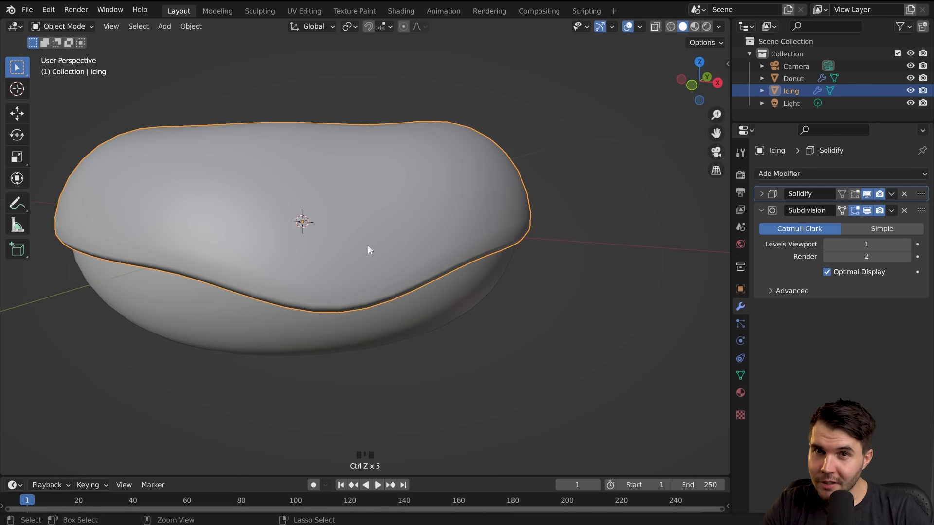
{"action": "key", "text": "ctrl+z"}
{"action": "key", "text": "ctrl+z"}
{"action": "middle_click_drag", "start_coordinate": [367, 250], "coordinate": [347, 260]}
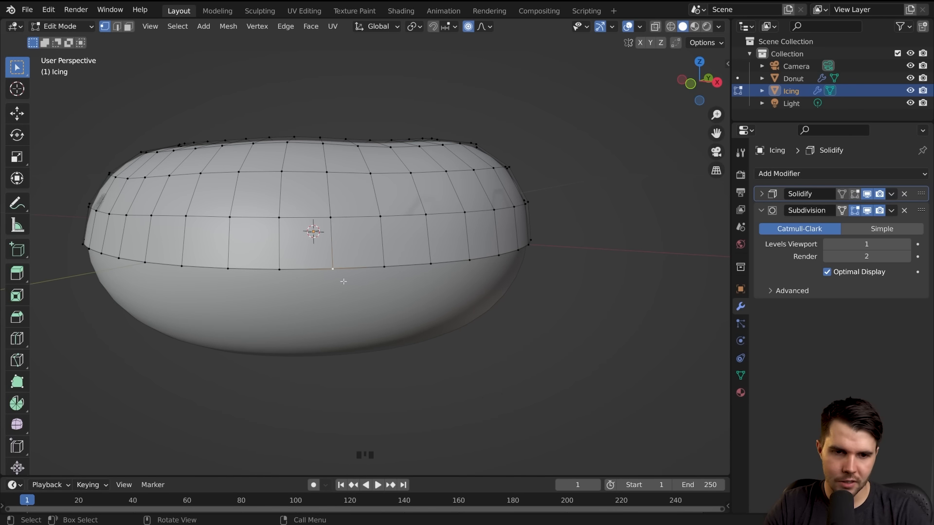
- Turn on snapping for transforms and return the icing to Object Mode
{"action": "middle_click_drag", "start_coordinate": [344, 281], "coordinate": [355, 298]}
{"action": "scroll", "coordinate": [357, 294], "scroll_direction": "down", "scroll_amount": 4}
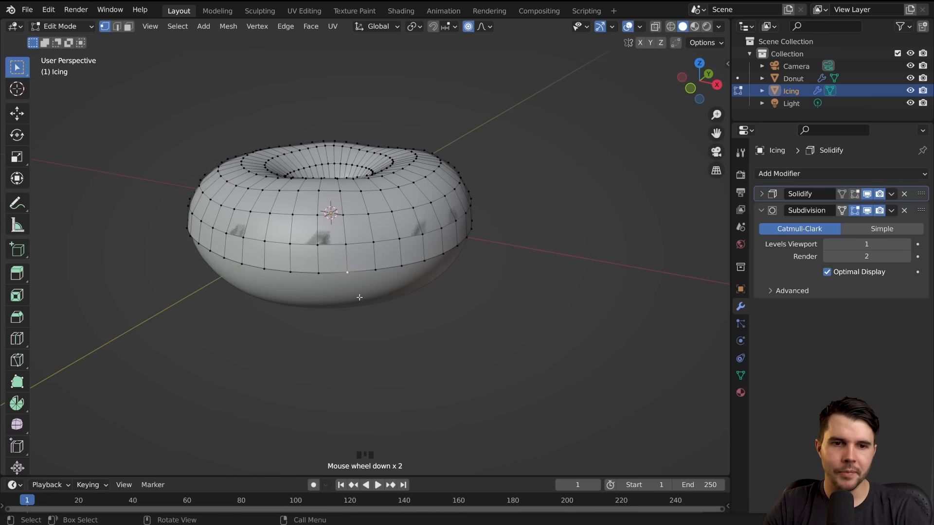
{"action": "left_click", "coordinate": [434, 26]}
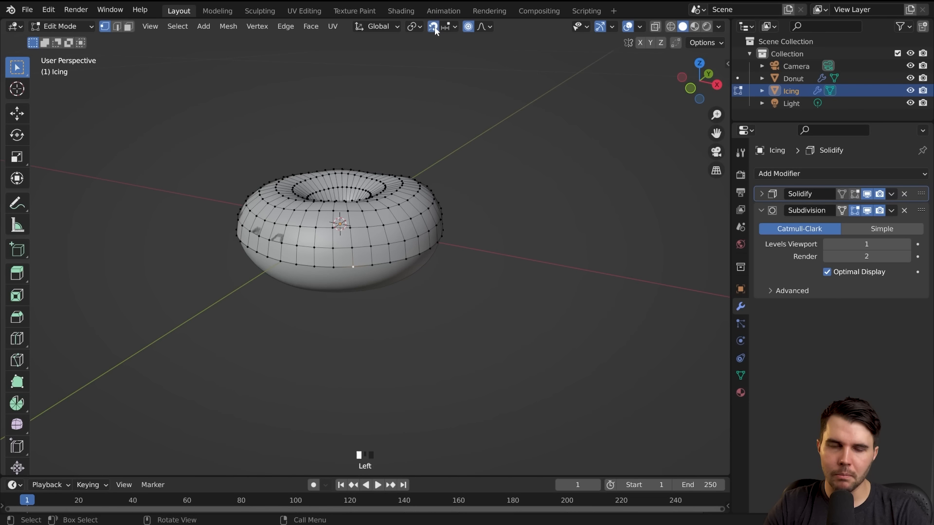
{"action": "double_click", "coordinate": [434, 26]}
{"action": "key", "text": "Tab"}
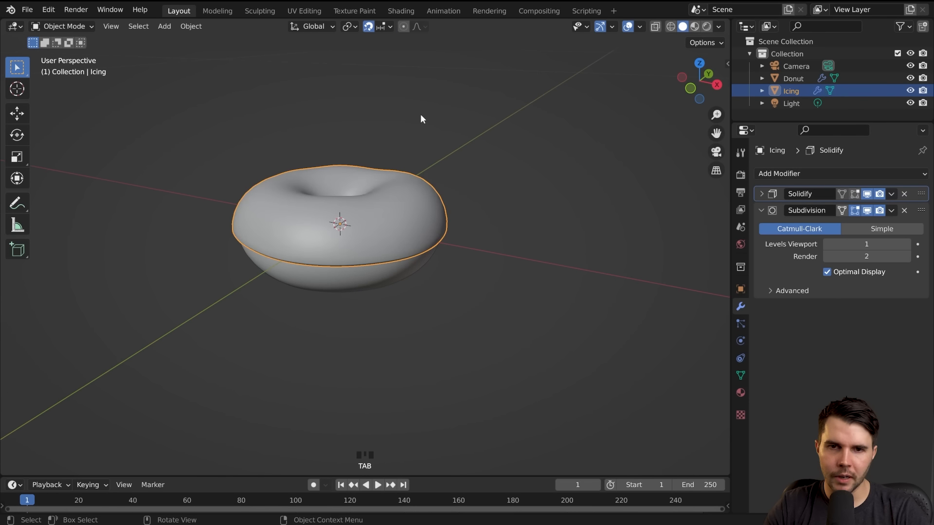
{"action": "scroll", "coordinate": [395, 199], "scroll_direction": "down", "scroll_amount": 11}
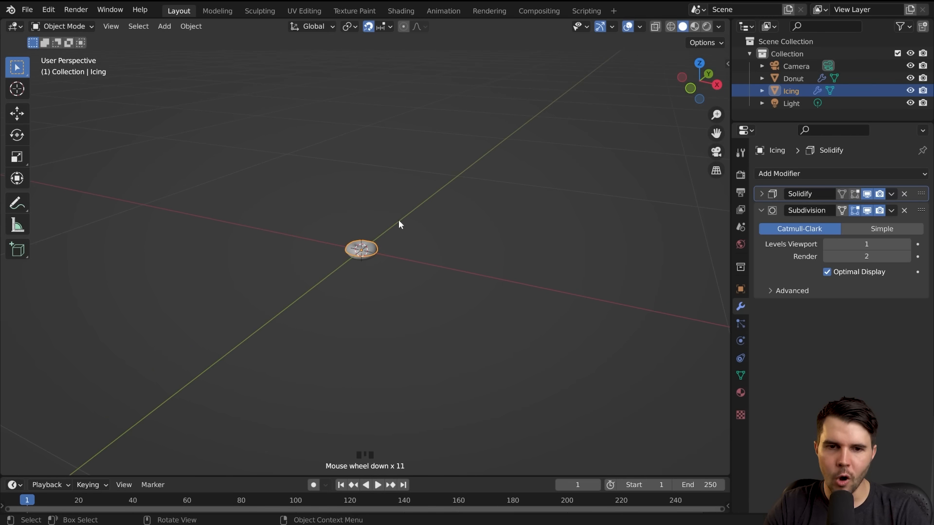
- Try moving the icing object freely with transform snapping turned off, and leave it in its original place
{"action": "left_click", "coordinate": [368, 26]}
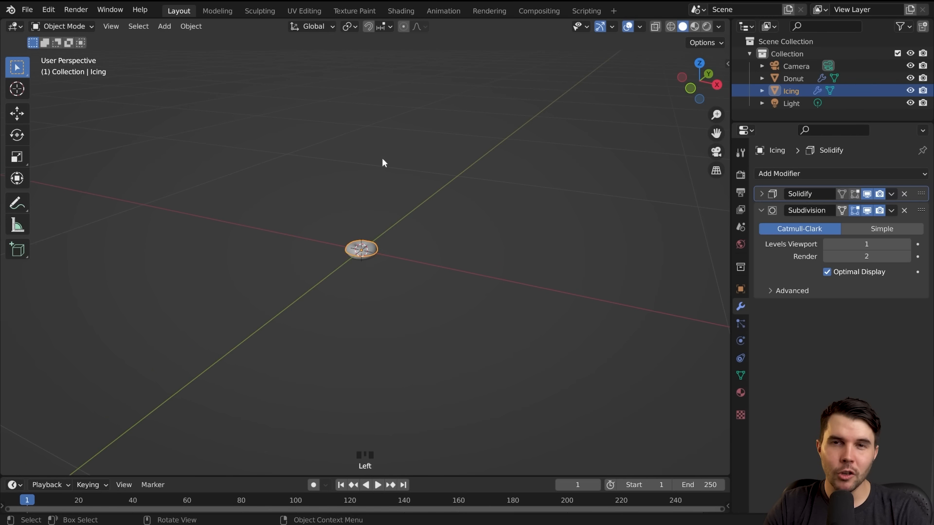
{"action": "left_click", "coordinate": [368, 27]}
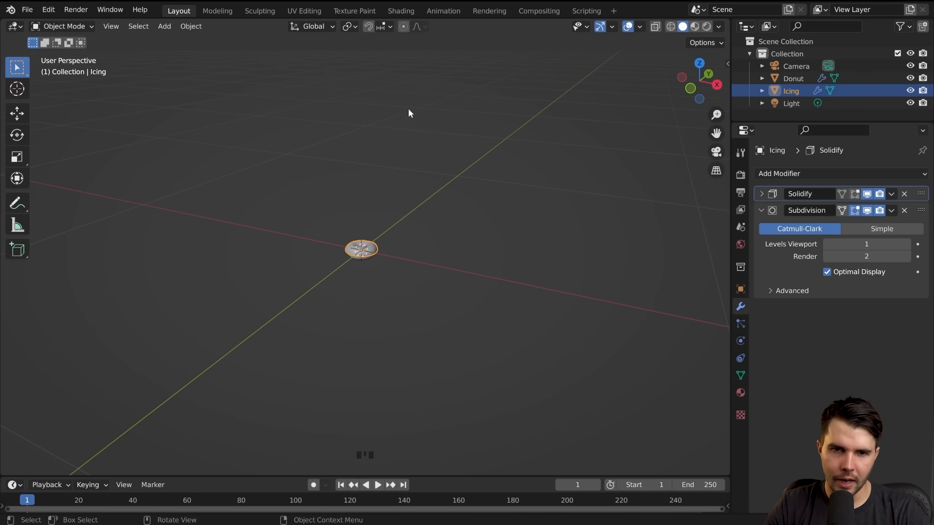
{"action": "left_click", "coordinate": [389, 26]}
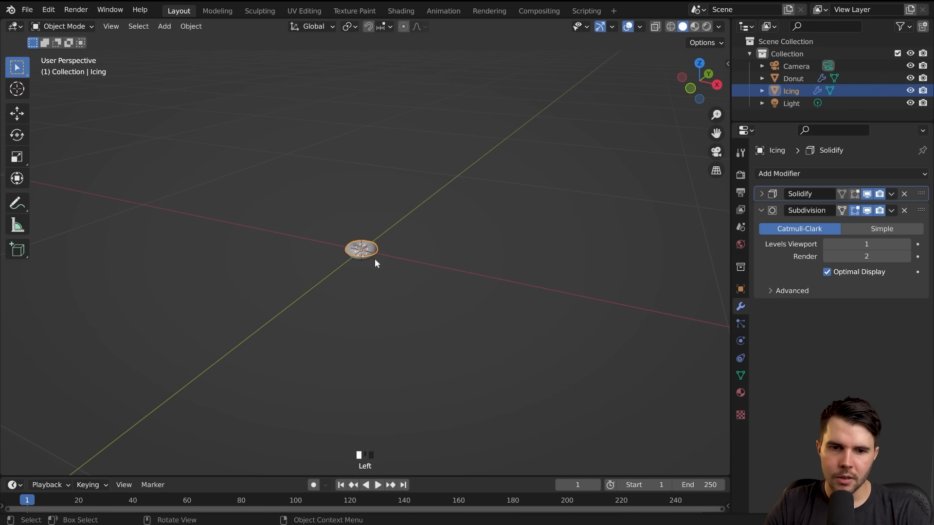
{"action": "key", "text": "g"}
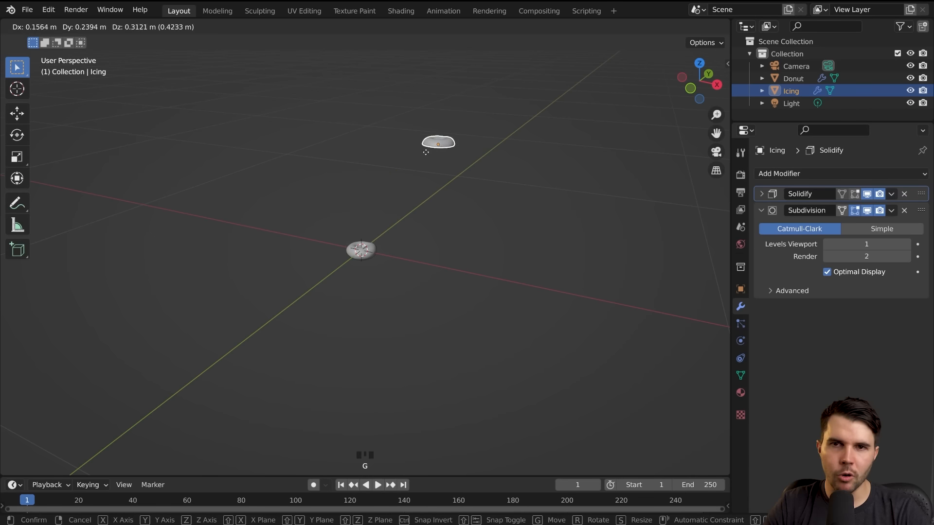
{"action": "right_click", "coordinate": [402, 63]}
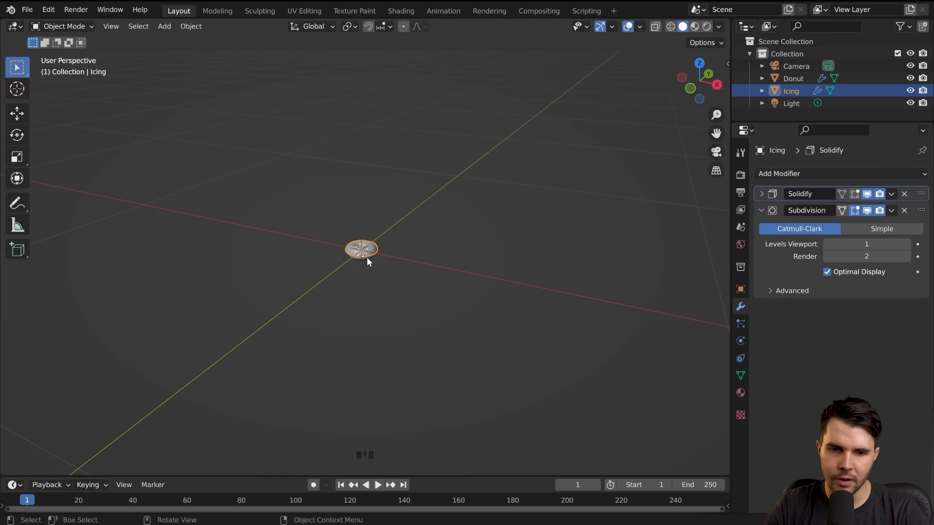
- Try moving the icing object in grid increments by temporarily inverting the snapping, and leave it in its original place
{"action": "key", "text": "g"}
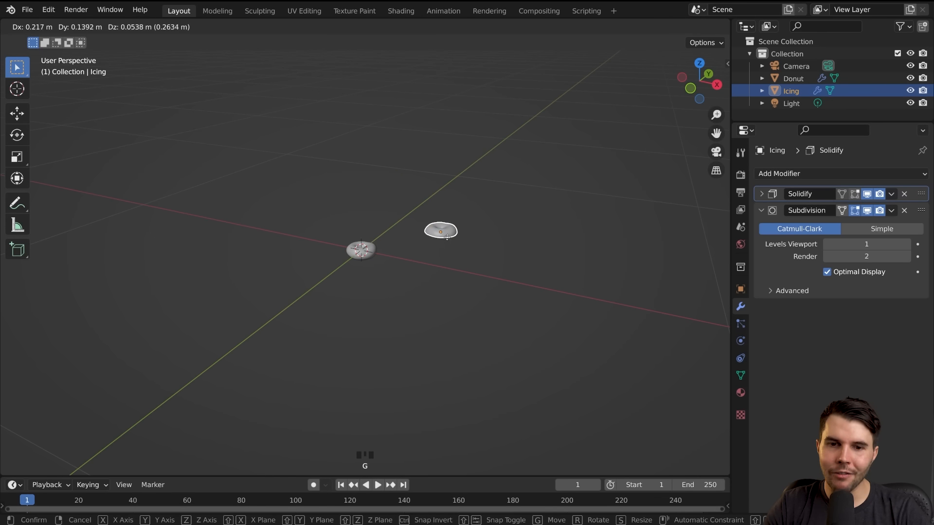
{"action": "key", "text": "ctrl"}
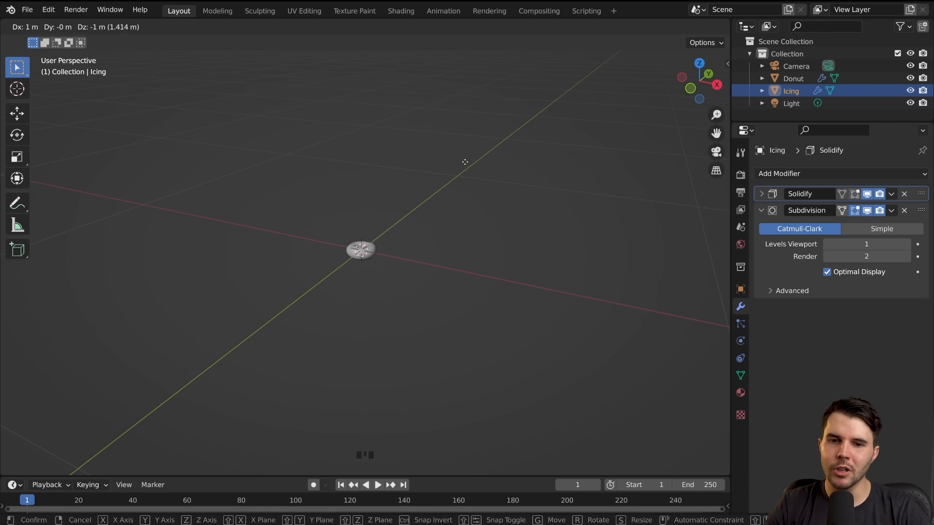
{"action": "right_click", "coordinate": [413, 253]}
{"action": "scroll", "coordinate": [398, 275], "scroll_direction": "down", "scroll_amount": 5}
{"action": "middle_click_drag", "start_coordinate": [383, 297], "coordinate": [363, 271]}
{"action": "key", "text": "g"}
{"action": "key", "text": "ctrl"}
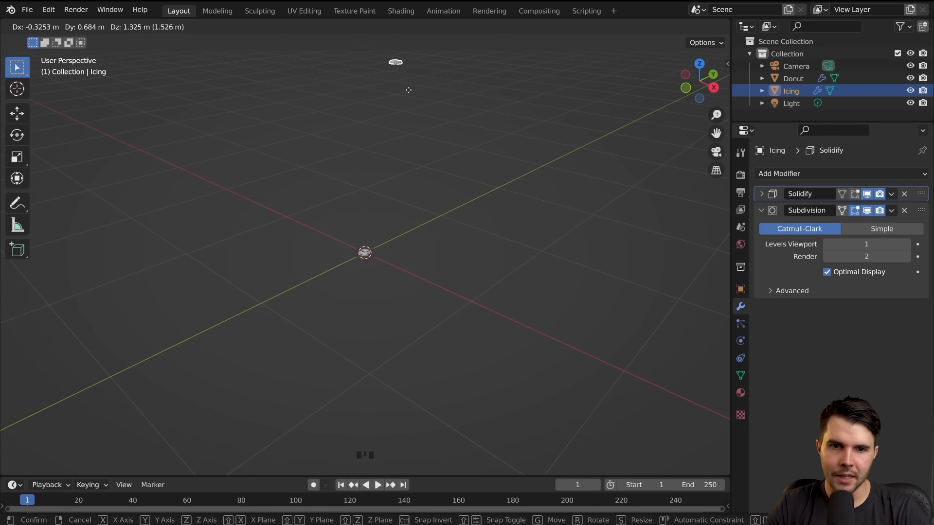
{"action": "right_click", "coordinate": [409, 70]}
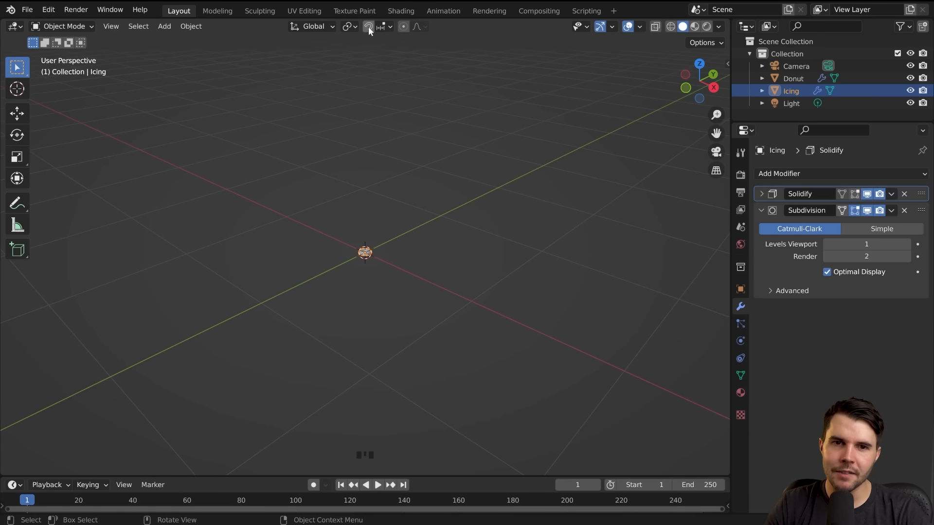
- Turn on transform snapping and try moving the icing object in 1 m grid increments, and cancel the move
{"action": "left_click", "coordinate": [369, 26]}
{"action": "scroll", "coordinate": [372, 146], "scroll_direction": "up", "scroll_amount": 3}
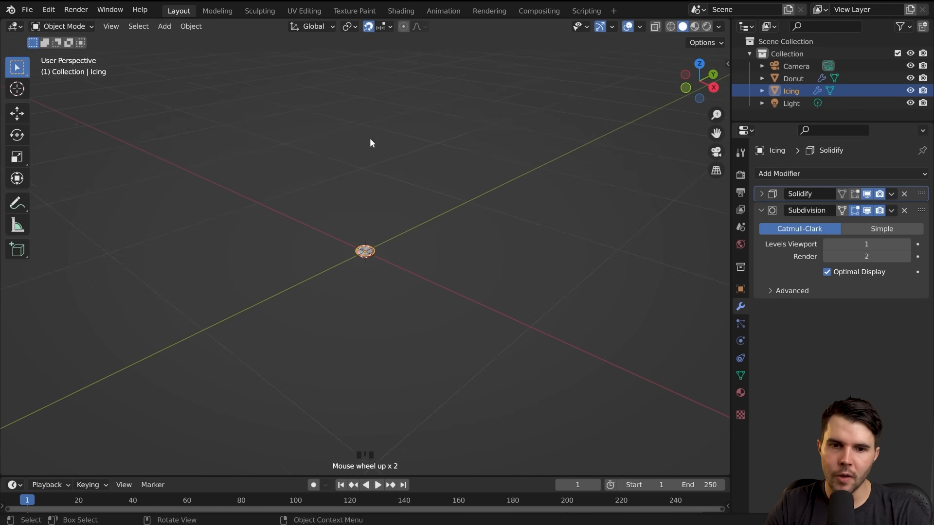
{"action": "scroll", "coordinate": [372, 233], "scroll_direction": "down", "scroll_amount": 2}
{"action": "key", "text": "g"}
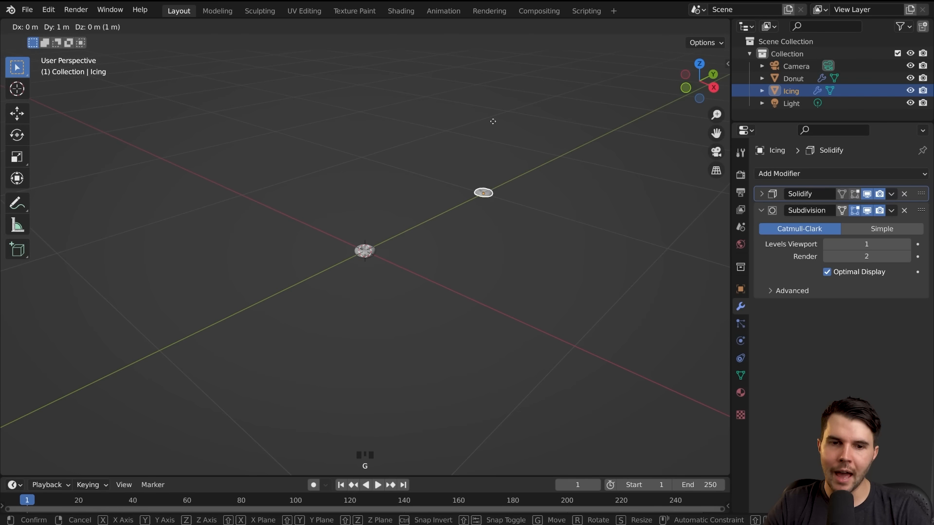
{"action": "right_click", "coordinate": [555, 286]}
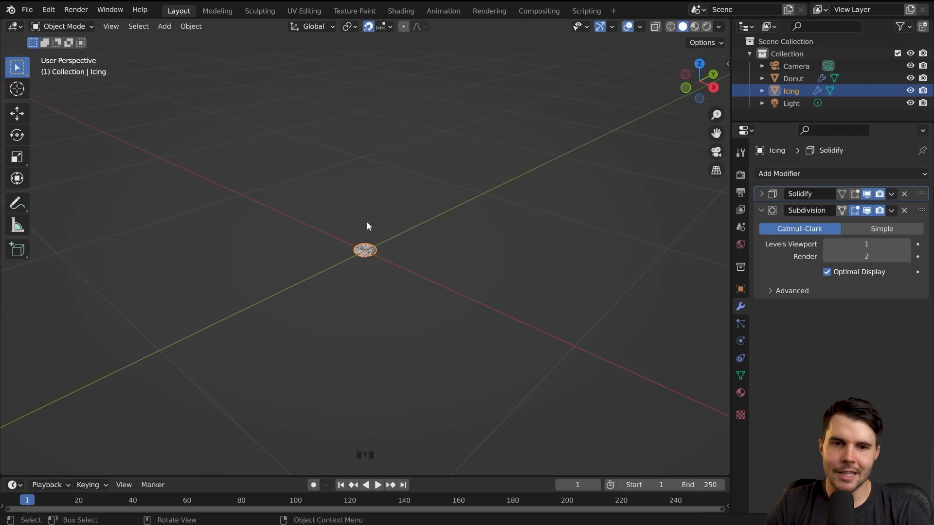
{"action": "key", "text": "g"}
{"action": "right_click", "coordinate": [438, 247]}
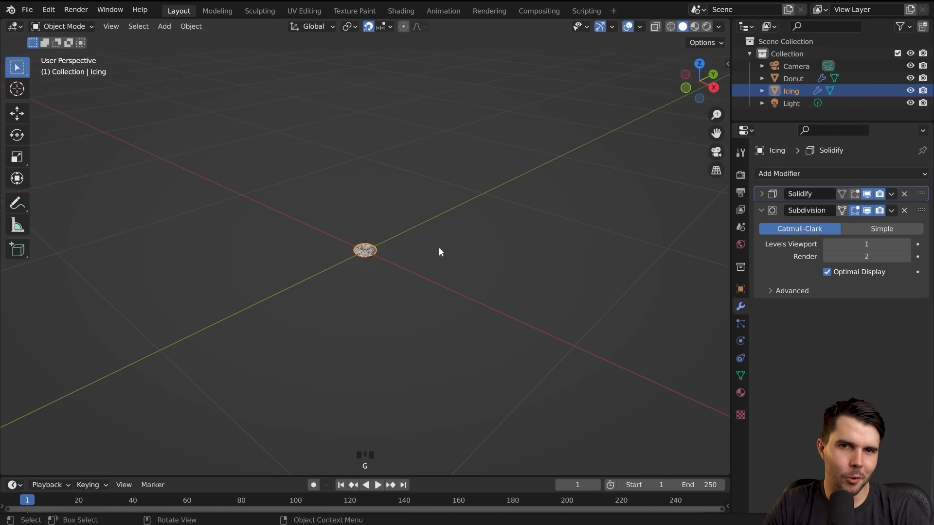
- Try an unsnapped move of the icing object against a snapped one, leaving snapping on and the icing in place
{"action": "left_click", "coordinate": [368, 27]}
{"action": "scroll", "coordinate": [378, 155], "scroll_direction": "down", "scroll_amount": 2}
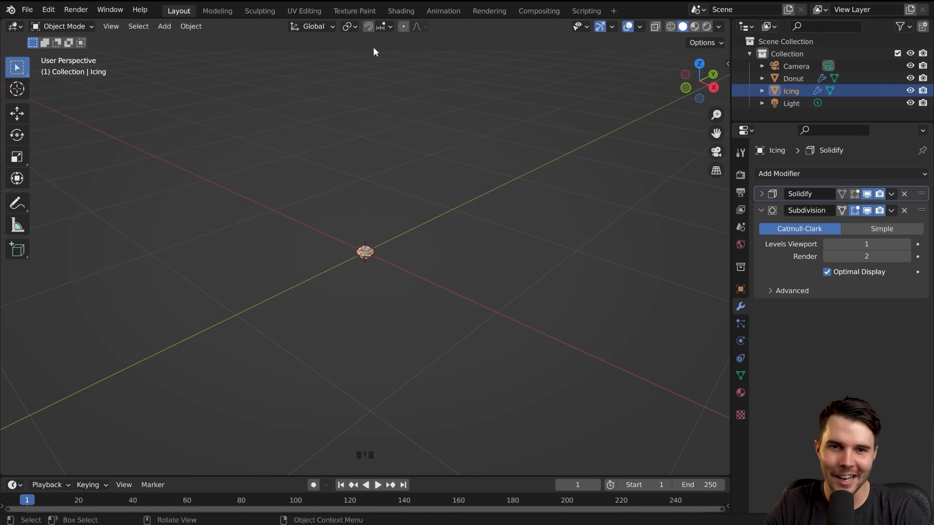
{"action": "middle_click_drag", "start_coordinate": [365, 188], "coordinate": [387, 112]}
{"action": "scroll", "coordinate": [372, 230], "scroll_direction": "down", "scroll_amount": 3}
{"action": "key", "text": "g"}
{"action": "right_click", "coordinate": [389, 226]}
{"action": "left_click", "coordinate": [369, 26]}
{"action": "key", "text": "g"}
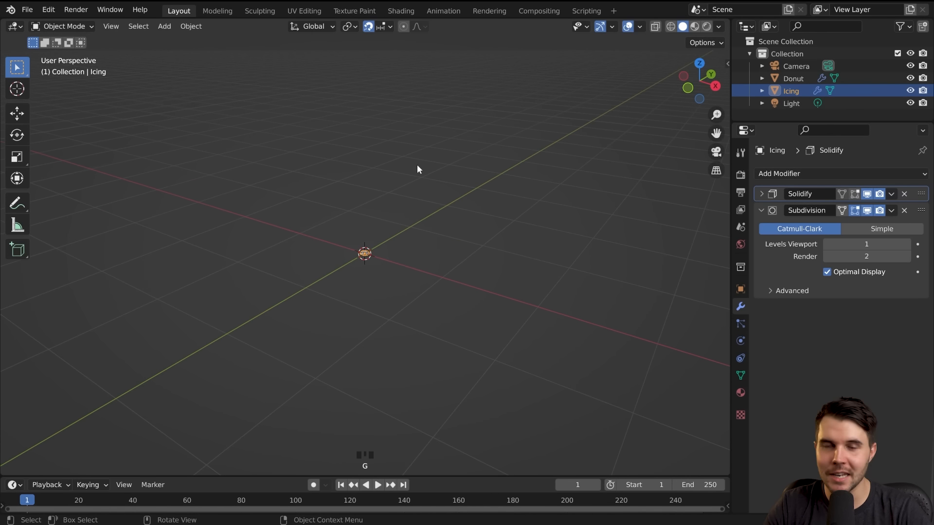
{"action": "scroll", "coordinate": [409, 238], "scroll_direction": "up", "scroll_amount": 2}
{"action": "middle_click_drag", "start_coordinate": [404, 258], "coordinate": [459, 253]}
{"action": "scroll", "coordinate": [459, 253], "scroll_direction": "up", "scroll_amount": 3}
{"action": "scroll", "coordinate": [437, 239], "scroll_direction": "down", "scroll_amount": 2}
{"action": "scroll", "coordinate": [437, 239], "scroll_direction": "up", "scroll_amount": 2}
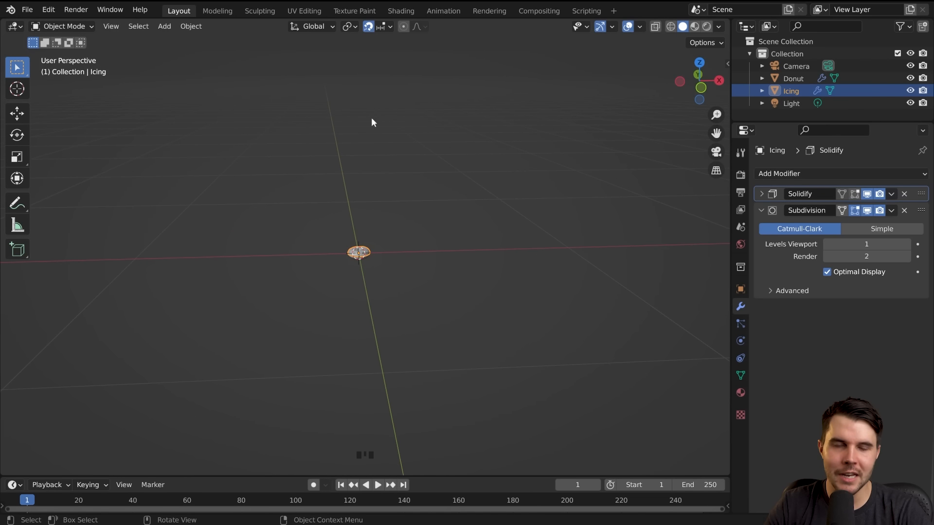
{"action": "middle_click_drag", "start_coordinate": [369, 96], "coordinate": [378, 246]}
{"action": "scroll", "coordinate": [377, 246], "scroll_direction": "up", "scroll_amount": 3}
{"action": "scroll", "coordinate": [382, 234], "scroll_direction": "down", "scroll_amount": 1}
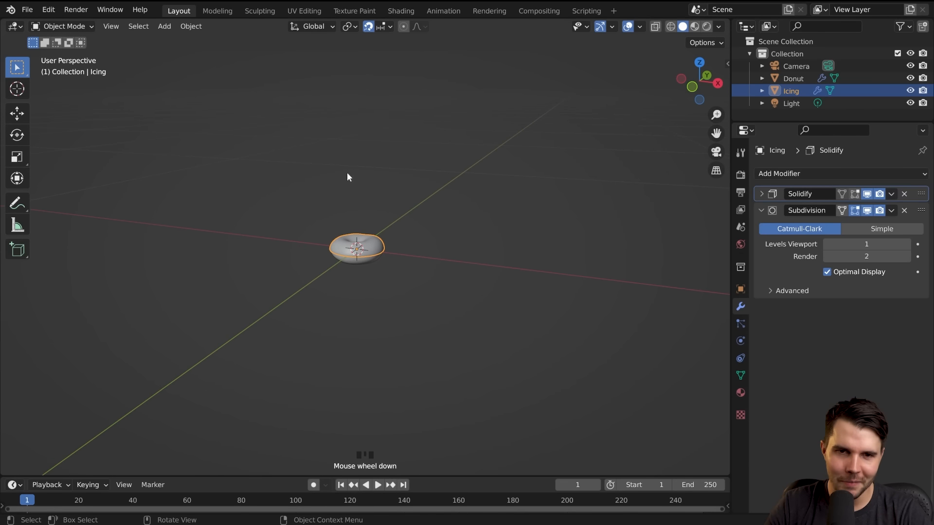
- Set the snapping target for transforms to Face, keeping snapping enabled
{"action": "scroll", "coordinate": [379, 210], "scroll_direction": "up", "scroll_amount": 10}
{"action": "middle_click_drag", "start_coordinate": [375, 211], "coordinate": [451, 175]}
{"action": "key", "text": "Tab"}
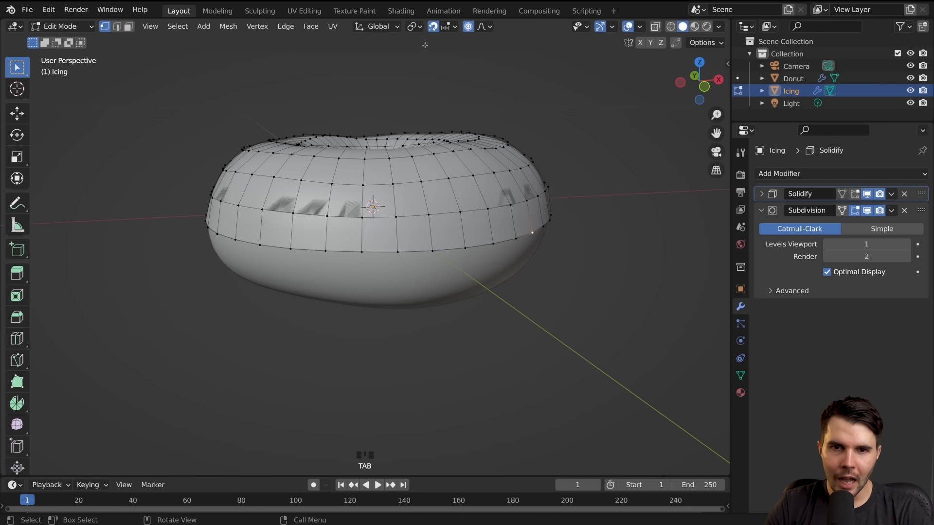
{"action": "key", "text": "Tab"}
{"action": "left_click", "coordinate": [369, 27]}
{"action": "left_click", "coordinate": [369, 27]}
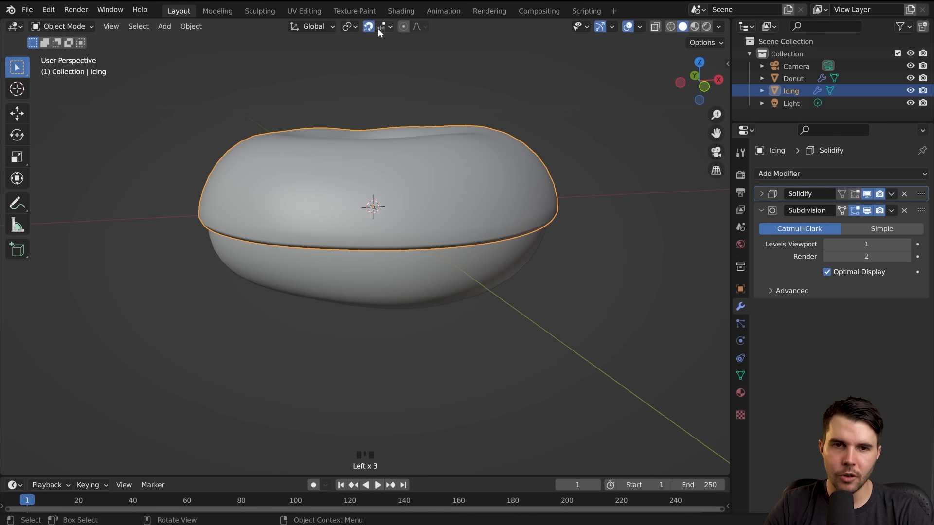
{"action": "left_click", "coordinate": [382, 27]}
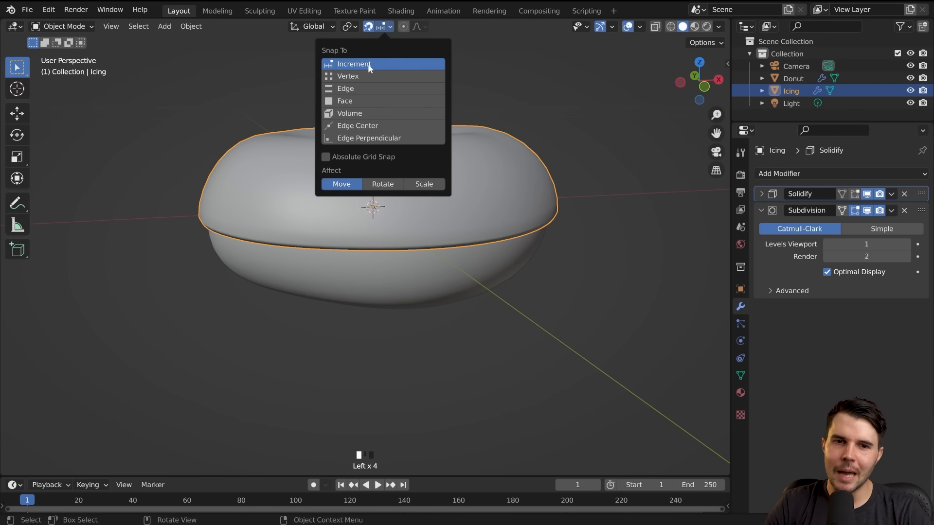
{"action": "left_click", "coordinate": [375, 101]}
- Try to pull the icing's front lower-edge vertex down over the donut with face snapping and proportional editing
{"action": "middle_click_drag", "start_coordinate": [496, 160], "coordinate": [488, 149]}
{"action": "scroll", "coordinate": [468, 179], "scroll_direction": "up", "scroll_amount": 1}
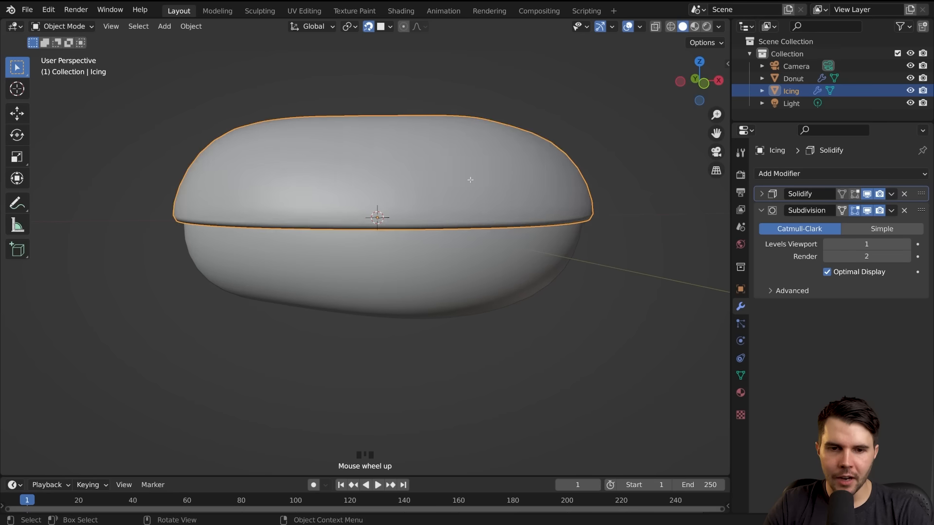
{"action": "key", "text": "Tab"}
{"action": "left_click", "coordinate": [408, 232]}
{"action": "middle_click_drag", "start_coordinate": [407, 232], "coordinate": [392, 221]}
{"action": "middle_click_drag", "start_coordinate": [393, 222], "coordinate": [374, 202], "text": "shift"}
{"action": "left_click", "coordinate": [362, 198]}
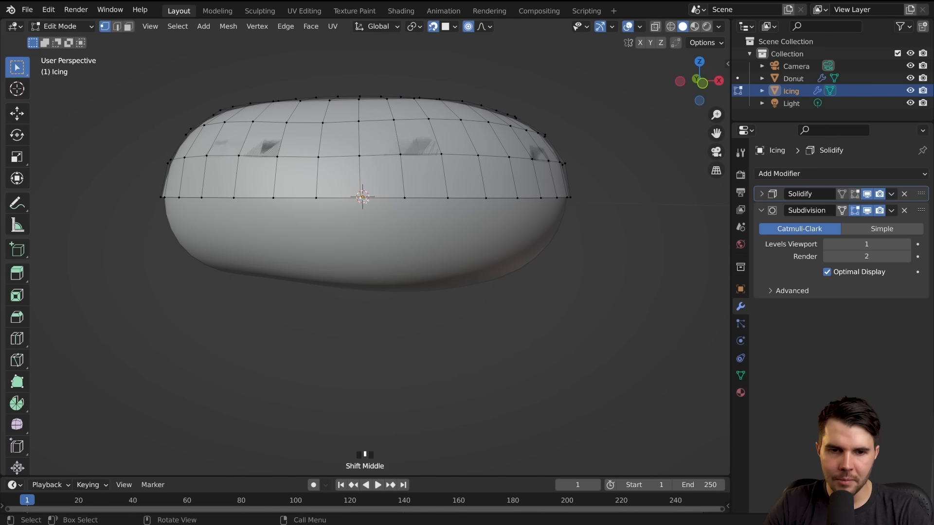
{"action": "key", "text": "g"}
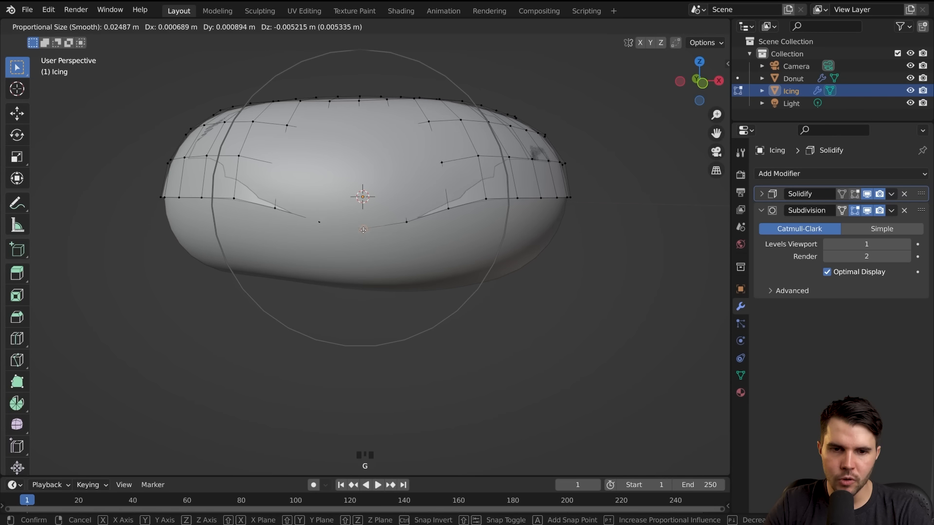
{"action": "left_click", "coordinate": [361, 239]}
- Compare the pulled-down icing edge in Object Mode with its neighbouring vertices in Edit Mode
{"action": "key", "text": "Tab"}
{"action": "middle_click_drag", "start_coordinate": [364, 223], "coordinate": [372, 169]}
{"action": "key", "text": "Tab"}
{"action": "double_click", "coordinate": [280, 204]}
{"action": "key", "text": "Tab"}
{"action": "key", "text": "Tab"}
{"action": "key", "text": "Tab"}
{"action": "key", "text": "Tab"}
- Undo the face-snapped move of the icing's front lower-edge vertex
{"action": "key", "text": "ctrl+z"}
{"action": "key", "text": "ctrl+z"}
{"action": "key", "text": "ctrl+z"}
{"action": "key", "text": "ctrl+z"}
{"action": "key", "text": "ctrl+z"}
{"action": "key", "text": "ctrl+z"}
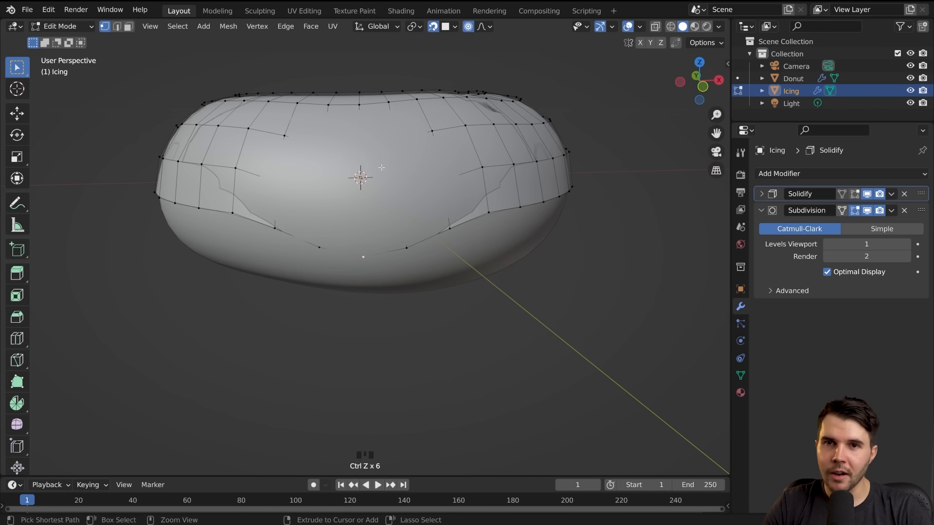
{"action": "key", "text": "ctrl+z"}
{"action": "key", "text": "ctrl+z"}
{"action": "key", "text": "ctrl+z"}
{"action": "key", "text": "ctrl+z"}
{"action": "key", "text": "ctrl+z"}
{"action": "key", "text": "ctrl+z"}
{"action": "key", "text": "ctrl+z"}
{"action": "key", "text": "ctrl+z"}
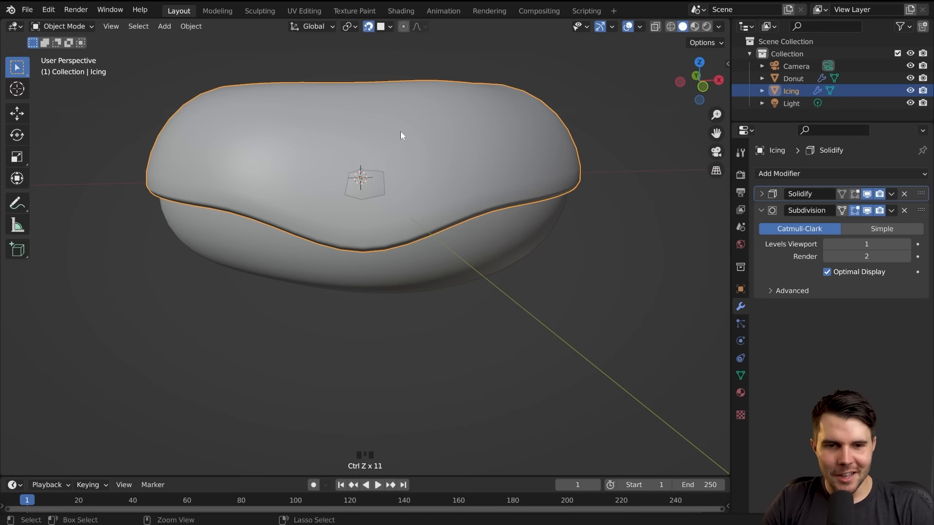
- Enable Project Individual Elements for snapping and pull the front lower-edge vertex down about 5 mm with a proportional size of 0.02261 m
{"action": "left_click", "coordinate": [456, 26]}
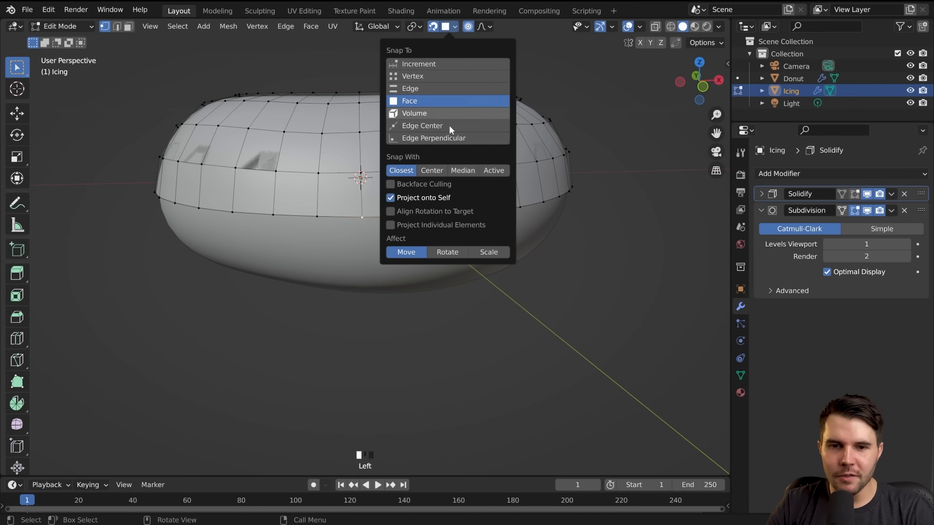
{"action": "left_click", "coordinate": [407, 223]}
{"action": "key", "text": "g"}
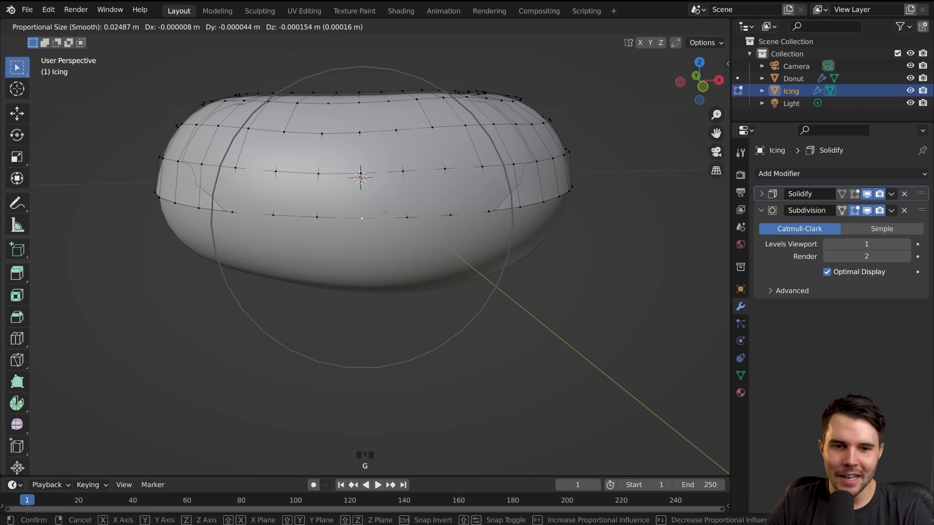
{"action": "scroll", "coordinate": [385, 233], "scroll_direction": "up", "scroll_amount": 3}
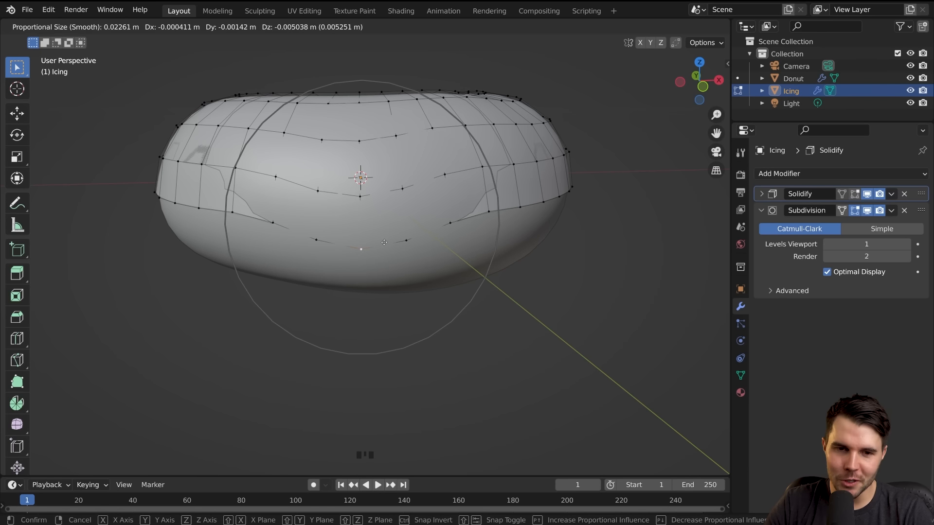
{"action": "left_click", "coordinate": [384, 243]}
{"action": "middle_click_drag", "start_coordinate": [385, 242], "coordinate": [312, 218]}
{"action": "key", "text": "Tab"}
- Raise a lower-edge vertex of the icing beside the first drip to form an upward wave, using proportional editing
{"action": "key", "text": "Tab"}
{"action": "left_click", "coordinate": [402, 212]}
{"action": "key", "text": "g"}
{"action": "scroll", "coordinate": [418, 194], "scroll_direction": "down", "scroll_amount": 1}
{"action": "left_click", "coordinate": [417, 194]}
{"action": "key", "text": "Tab"}
- Pull the lower-edge vertex beyond the raised wave down along the donut to form a second drip
{"action": "middle_click_drag", "start_coordinate": [441, 223], "coordinate": [413, 217]}
{"action": "scroll", "coordinate": [428, 219], "scroll_direction": "down", "scroll_amount": 2}
{"action": "key", "text": "Tab"}
{"action": "left_click", "coordinate": [467, 233]}
{"action": "key", "text": "g"}
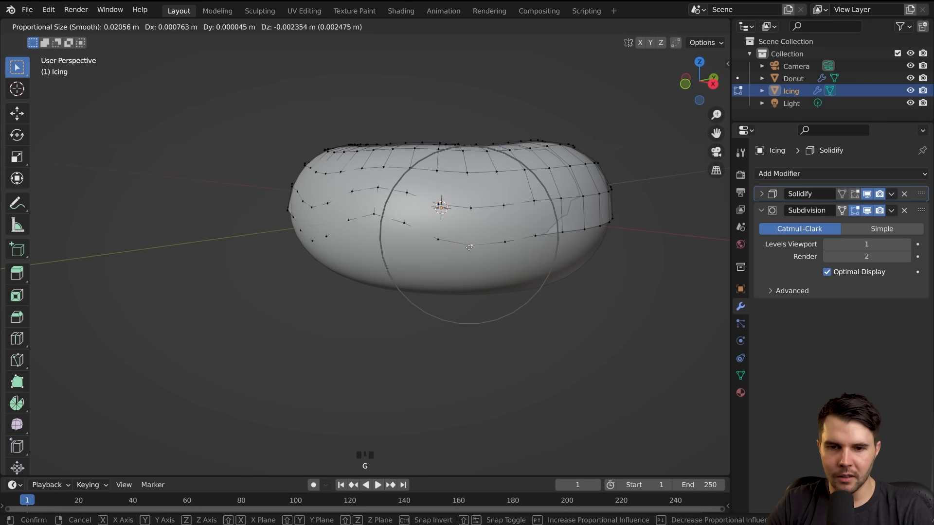
{"action": "scroll", "coordinate": [468, 245], "scroll_direction": "down", "scroll_amount": 1}
{"action": "left_click", "coordinate": [469, 254]}
{"action": "key", "text": "Tab"}
{"action": "scroll", "coordinate": [536, 245], "scroll_direction": "down", "scroll_amount": 2}
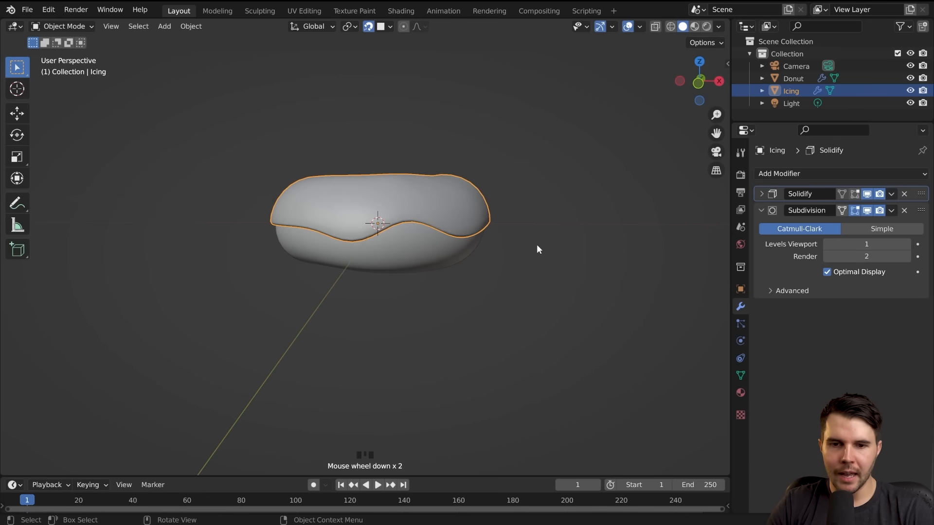
- Move a lower-edge vertex farther around the icing slightly down over the donut's surface
{"action": "key", "text": "Tab"}
{"action": "middle_click_drag", "start_coordinate": [525, 243], "coordinate": [417, 242]}
{"action": "left_click", "coordinate": [450, 233]}
{"action": "key", "text": "g"}
{"action": "left_click", "coordinate": [441, 237]}
{"action": "key", "text": "Tab"}
- Lower a broad stretch of the icing's edge by about 2 mm with a proportional size of 0.0301 m
{"action": "key", "text": "Tab"}
{"action": "key", "text": "g"}
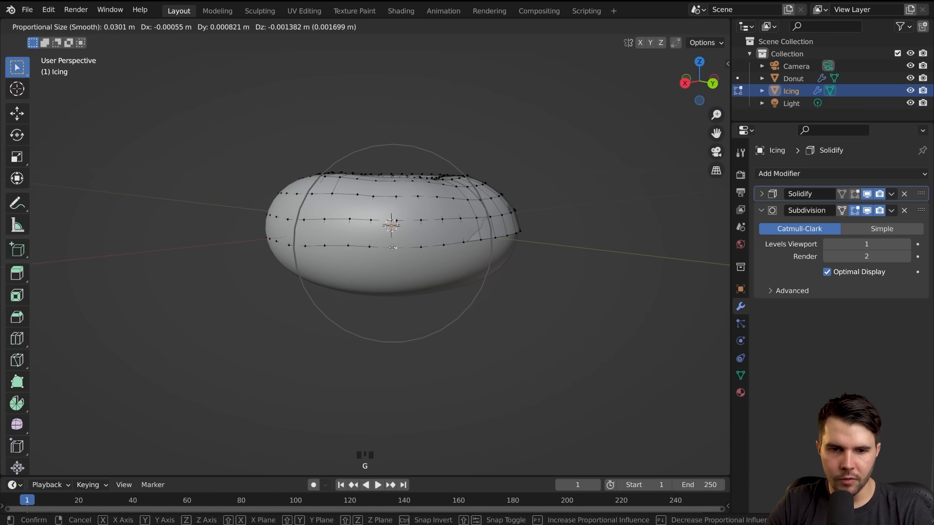
{"action": "left_click", "coordinate": [396, 248]}
- Inspect the wavy icing edge in Object Mode from several sides and close up
{"action": "key", "text": "Tab"}
{"action": "middle_click_drag", "start_coordinate": [399, 248], "coordinate": [518, 244]}
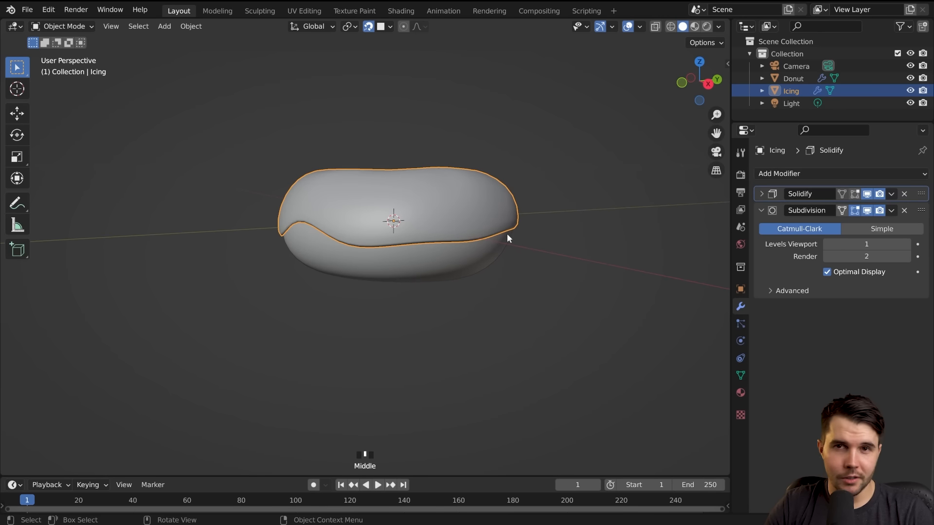
{"action": "middle_click_drag", "start_coordinate": [438, 182], "coordinate": [321, 237]}
{"action": "scroll", "coordinate": [513, 189], "scroll_direction": "up", "scroll_amount": 2}
{"action": "scroll", "coordinate": [462, 212], "scroll_direction": "up", "scroll_amount": 2}
{"action": "scroll", "coordinate": [456, 213], "scroll_direction": "down", "scroll_amount": 2}
{"action": "scroll", "coordinate": [380, 250], "scroll_direction": "up", "scroll_amount": 2}
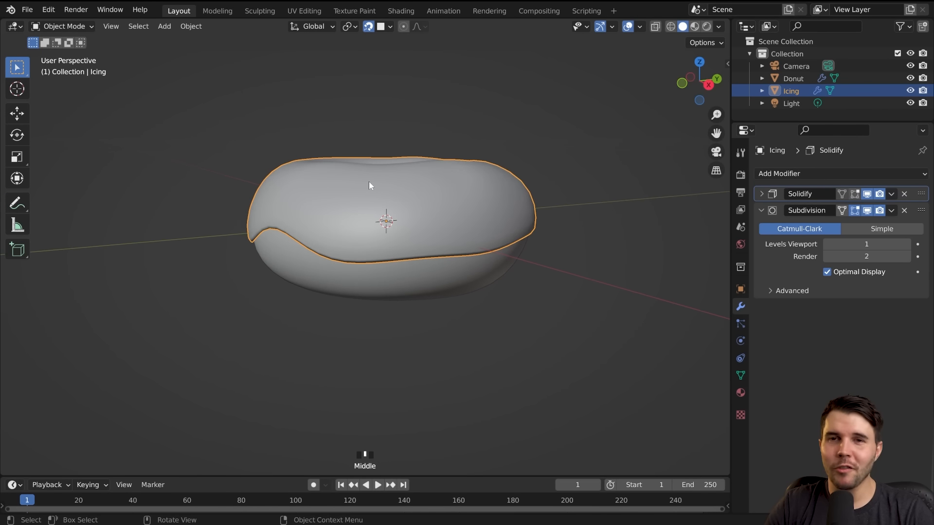
- Switch to the browser and compare the icing drips in the baked pumpkin donuts and Tasting Table glazed doughnuts photos
{"action": "key", "text": "alt+Tab"}
{"action": "left_click", "coordinate": [372, 292]}
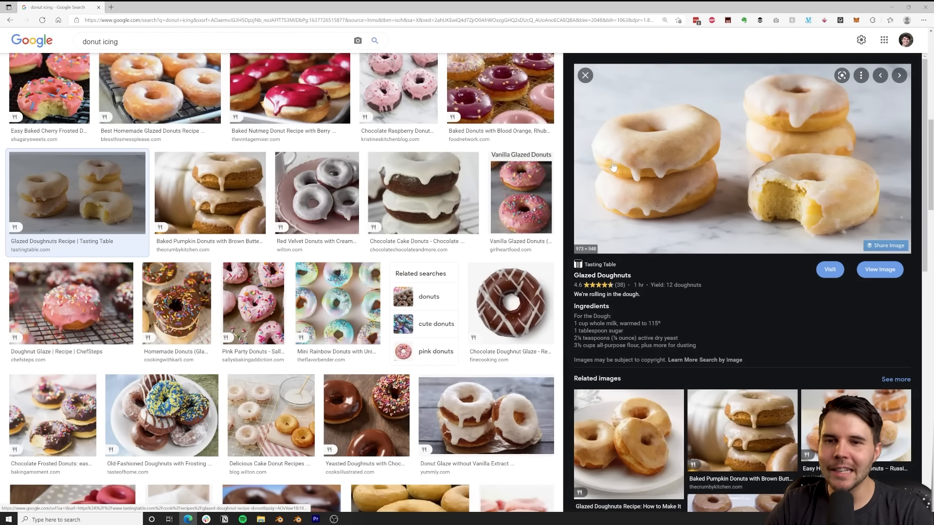
{"action": "scroll", "coordinate": [392, 239], "scroll_direction": "up", "scroll_amount": 3}
{"action": "scroll", "coordinate": [392, 239], "scroll_direction": "down", "scroll_amount": 1}
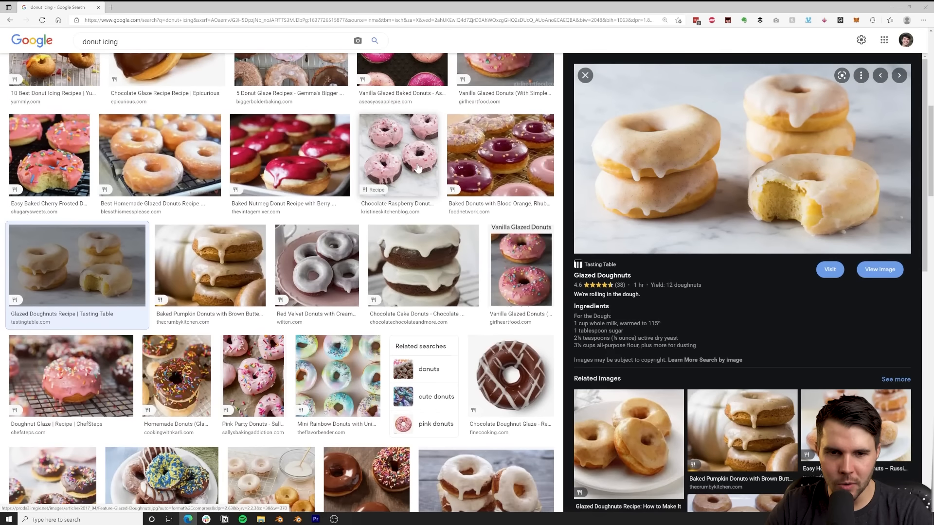
{"action": "scroll", "coordinate": [269, 247], "scroll_direction": "down", "scroll_amount": 1}
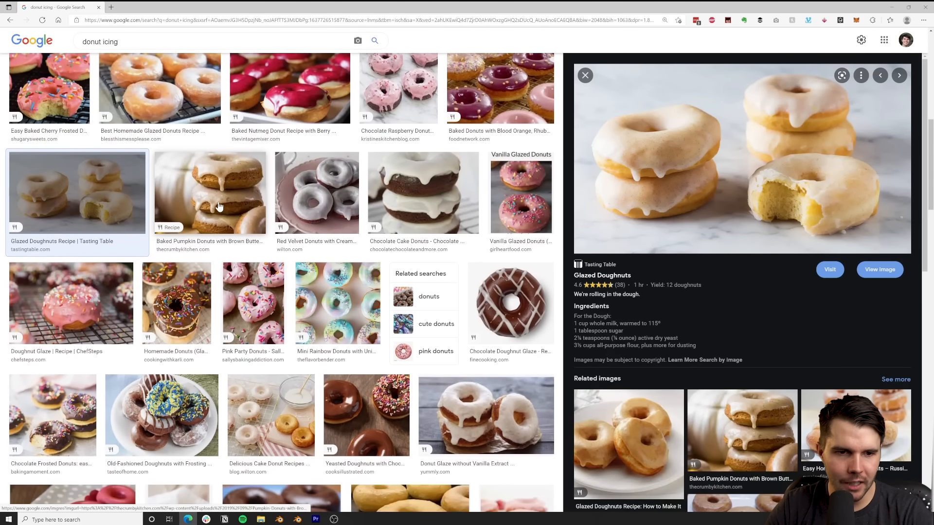
{"action": "left_click", "coordinate": [269, 248]}
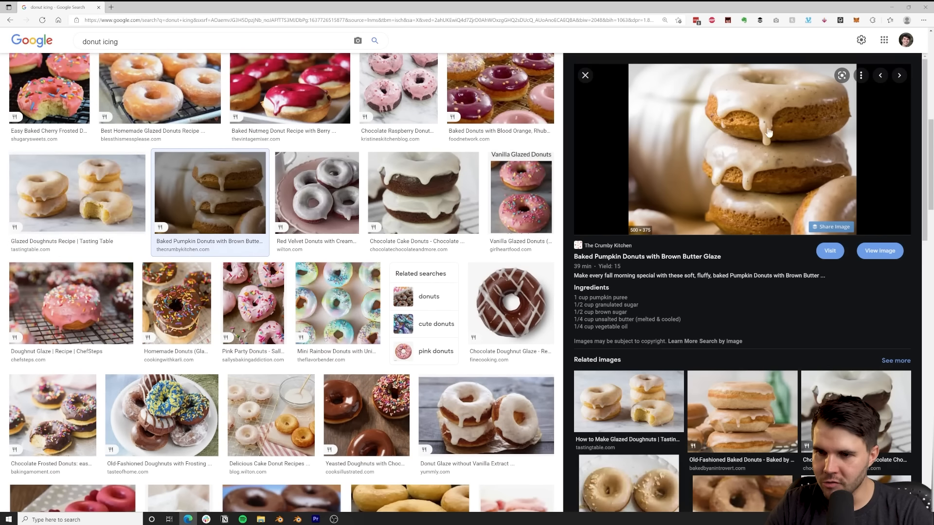
{"action": "key", "text": "Left"}
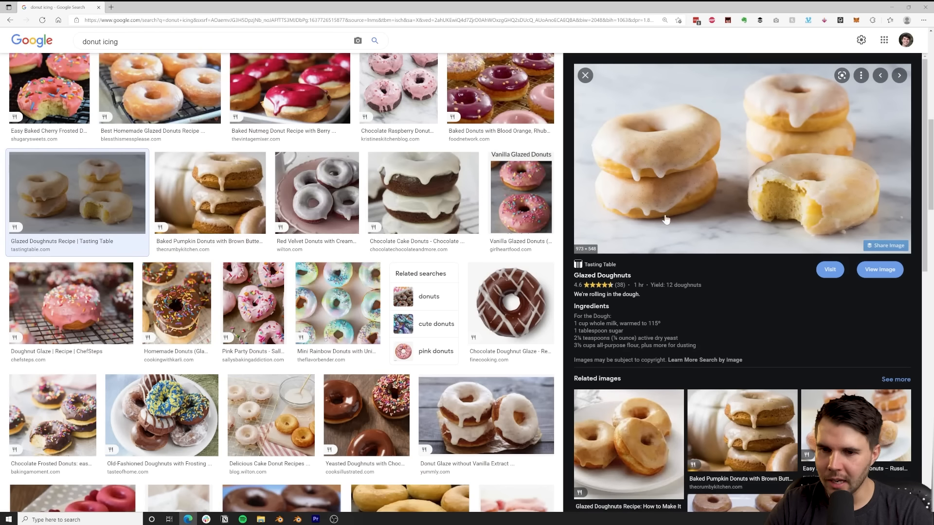
- Save the full-size Tasting Table glazed doughnuts photo as a reference image and switch back to Blender
{"action": "left_click", "coordinate": [879, 270]}
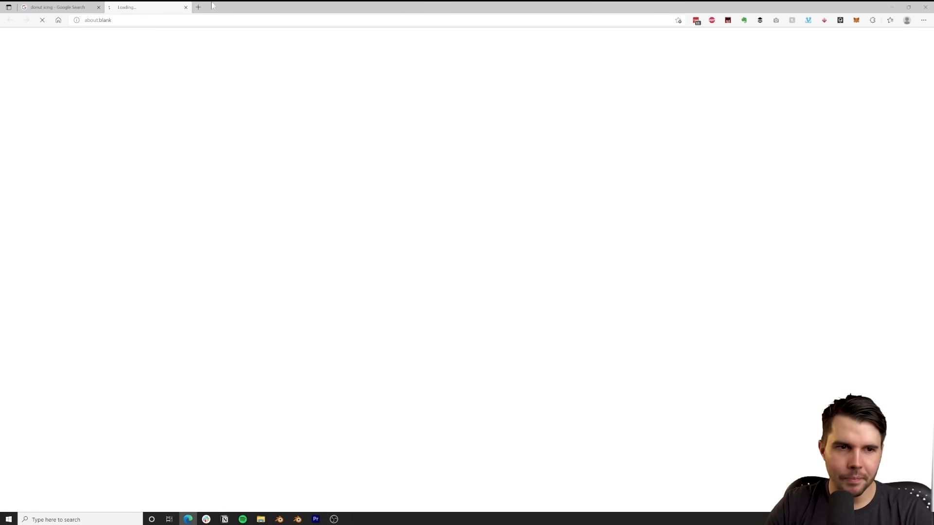
{"action": "right_click", "coordinate": [438, 226]}
{"action": "left_click", "coordinate": [346, 170]}
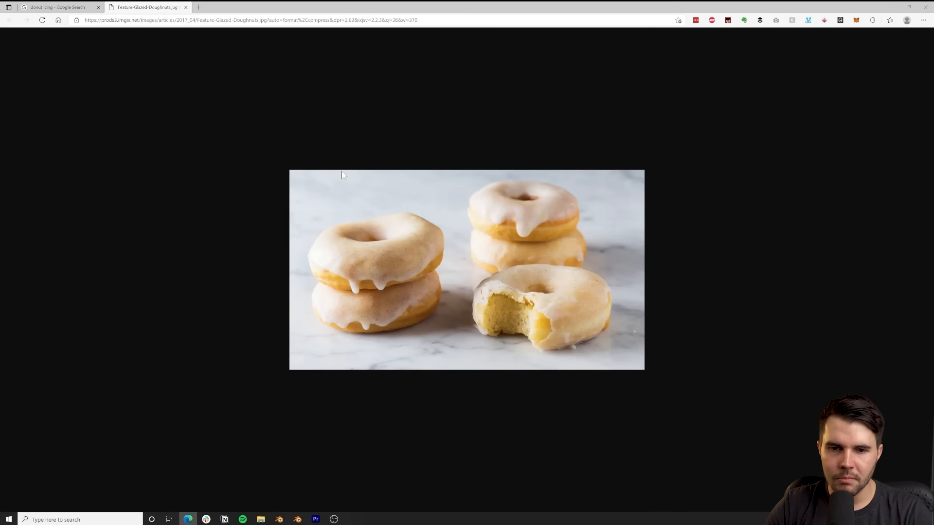
{"action": "key", "text": "alt+Tab"}
{"action": "left_click", "coordinate": [578, 188]}
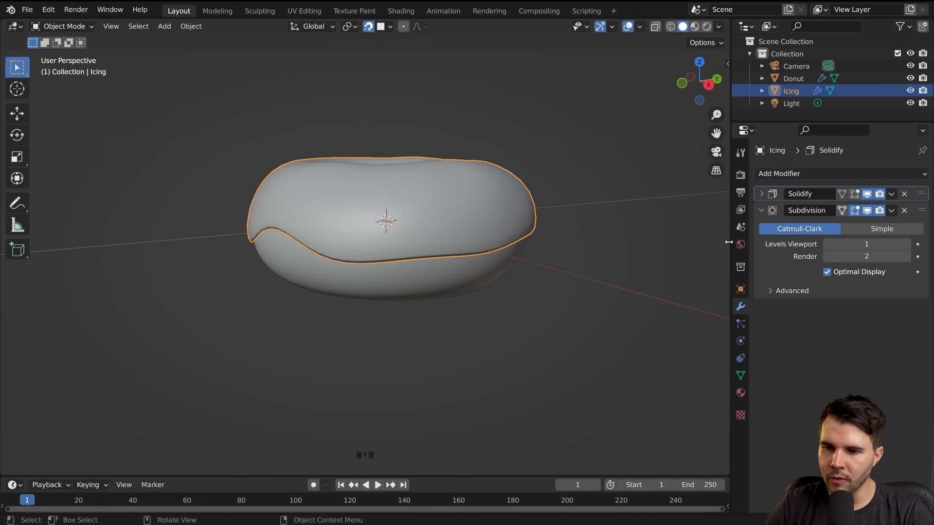
- Split the 3D viewport vertically to get a narrower second viewport beside the main one
{"action": "mouse_move", "coordinate": [729, 242]}
{"action": "left_mouse_down"}
{"action": "mouse_move", "coordinate": [701, 244]}
{"action": "mouse_move", "coordinate": [735, 244]}
{"action": "left_mouse_up"}
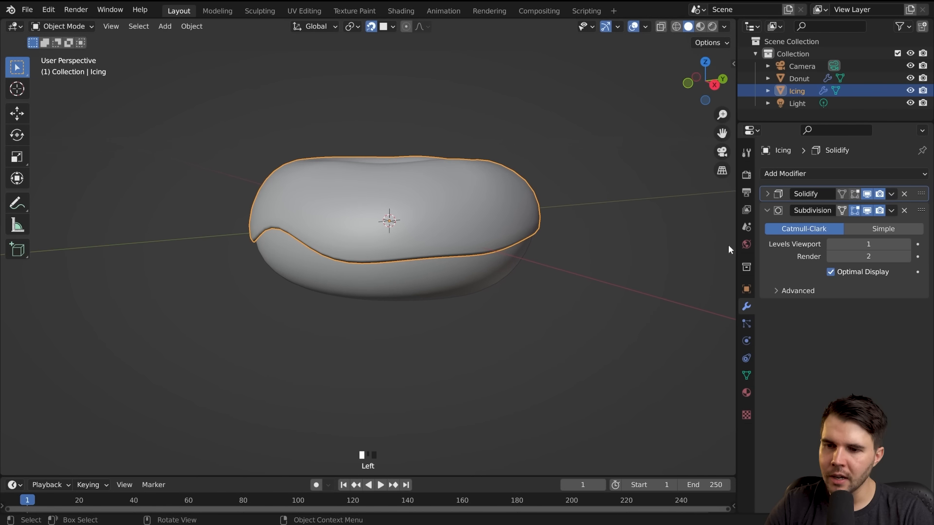
{"action": "right_click", "coordinate": [737, 245]}
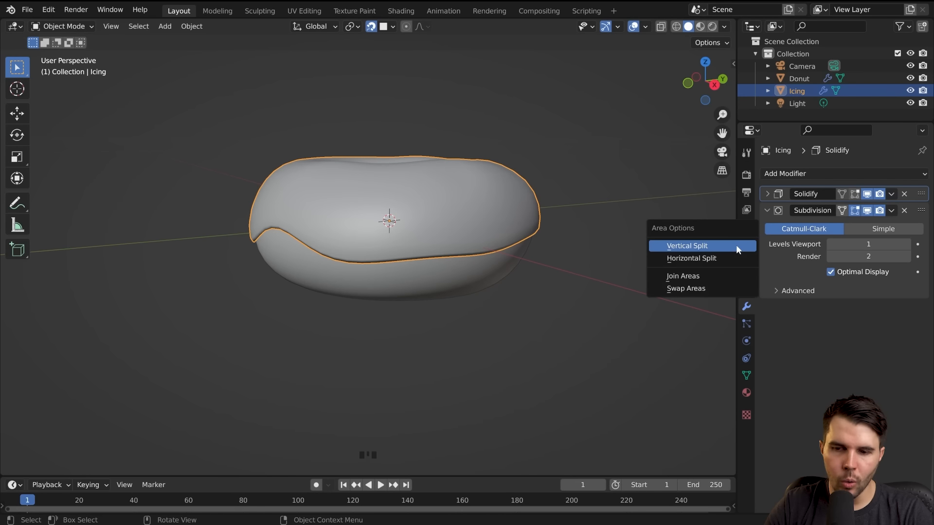
{"action": "left_click", "coordinate": [736, 245]}
{"action": "right_click", "coordinate": [735, 242]}
{"action": "right_click", "coordinate": [736, 239]}
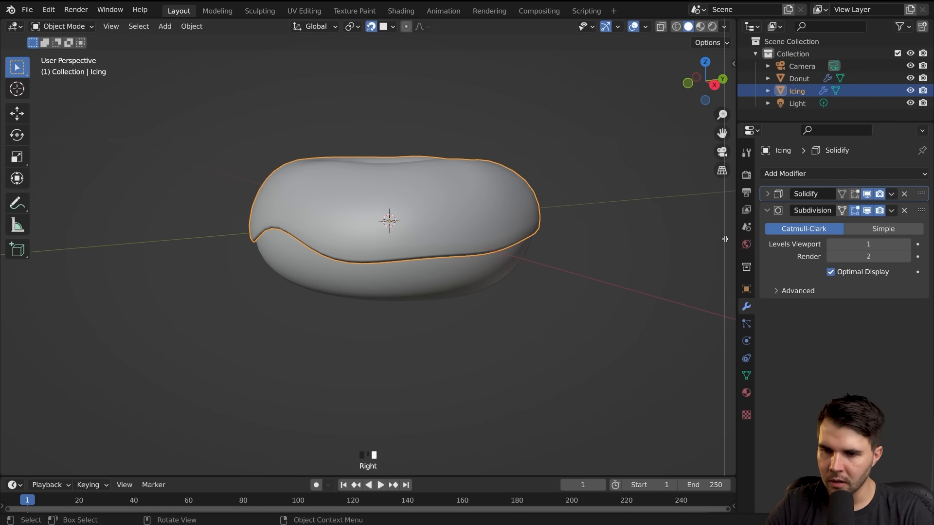
{"action": "left_click", "coordinate": [559, 217]}
{"action": "middle_click_drag", "start_coordinate": [697, 175], "coordinate": [585, 139]}
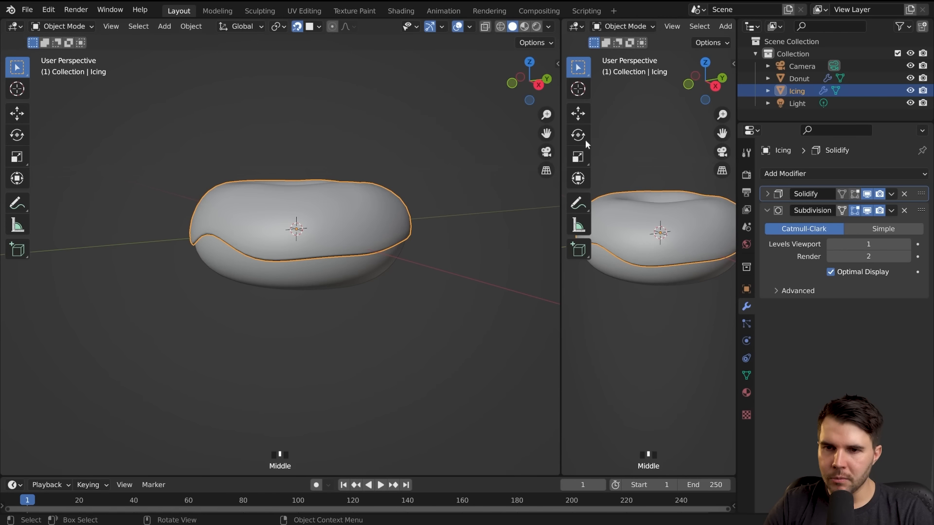
- Split the main viewport again from its corner and merge the extra area back
{"action": "left_click", "coordinate": [557, 21]}
{"action": "left_click_drag", "start_coordinate": [558, 21], "coordinate": [294, 122]}
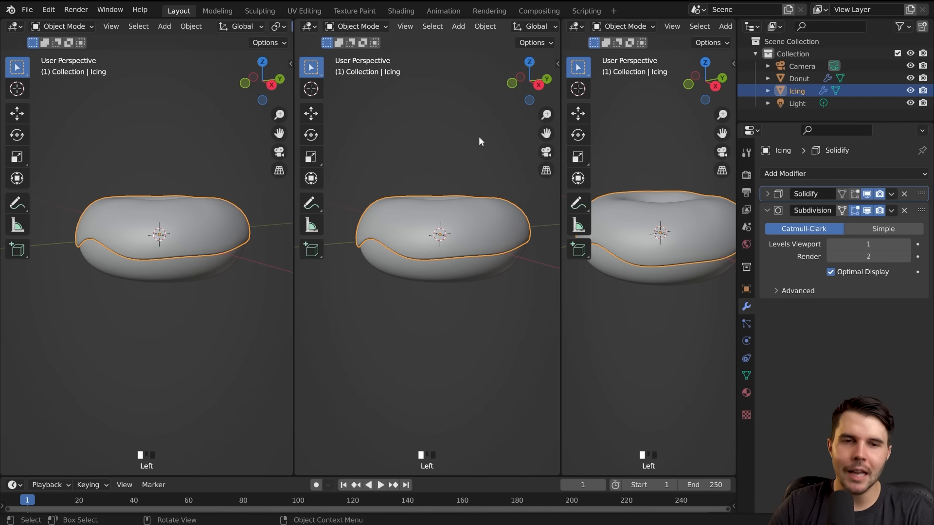
{"action": "left_click", "coordinate": [292, 21]}
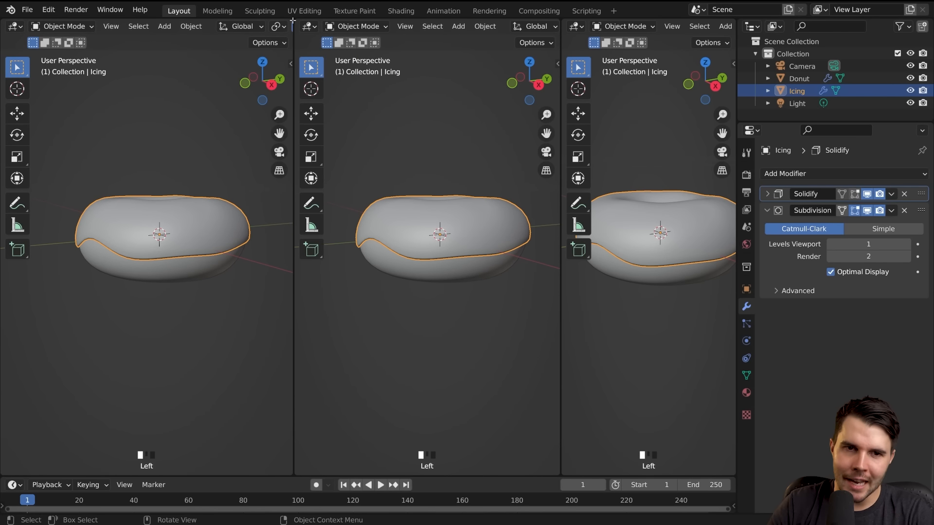
{"action": "left_click_drag", "start_coordinate": [295, 21], "coordinate": [414, 32]}
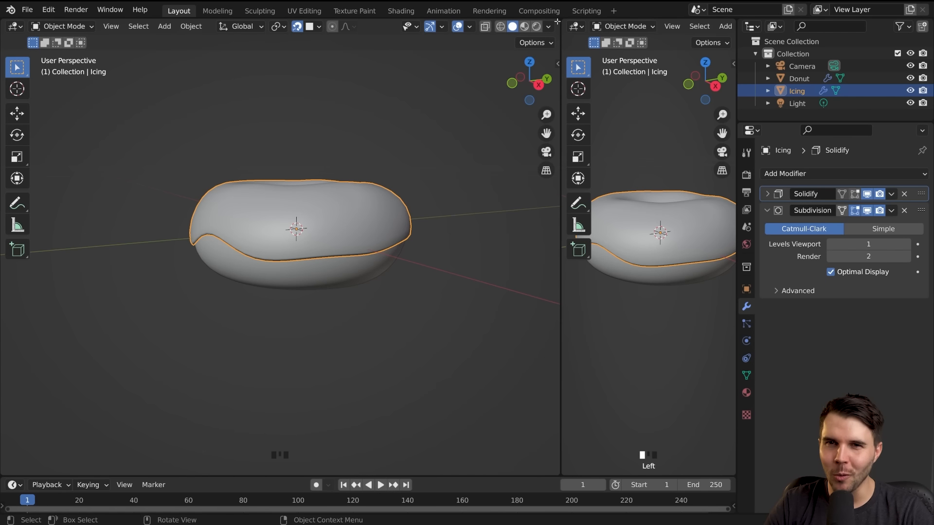
- Widen the second viewport to nearly half the workspace and change it to an Image Editor
{"action": "left_click_drag", "start_coordinate": [558, 21], "coordinate": [431, 39]}
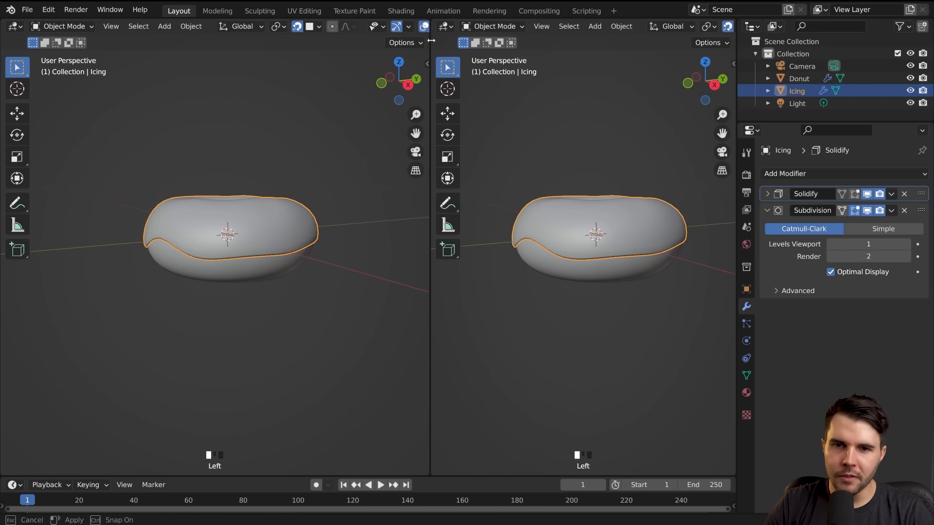
{"action": "left_click", "coordinate": [446, 27]}
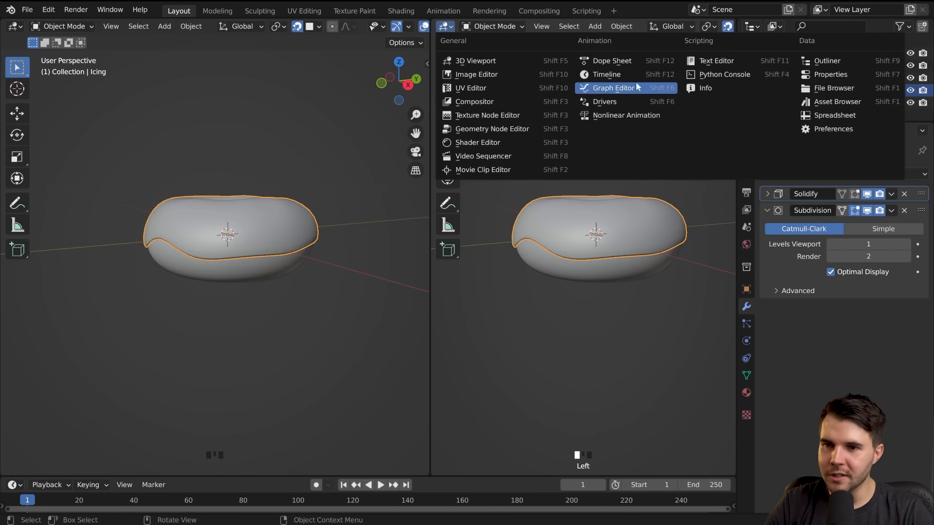
{"action": "left_click", "coordinate": [498, 75]}
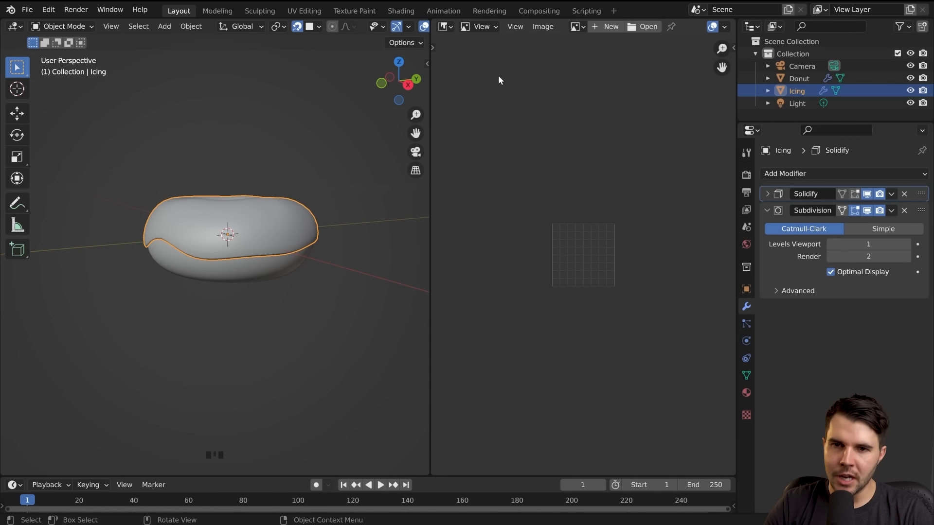
- Load Feature-Glazed-Doughnuts.jpg from the Desktop into the Image Editor and narrow that area to give the 3D viewport more room
{"action": "left_click", "coordinate": [641, 27]}
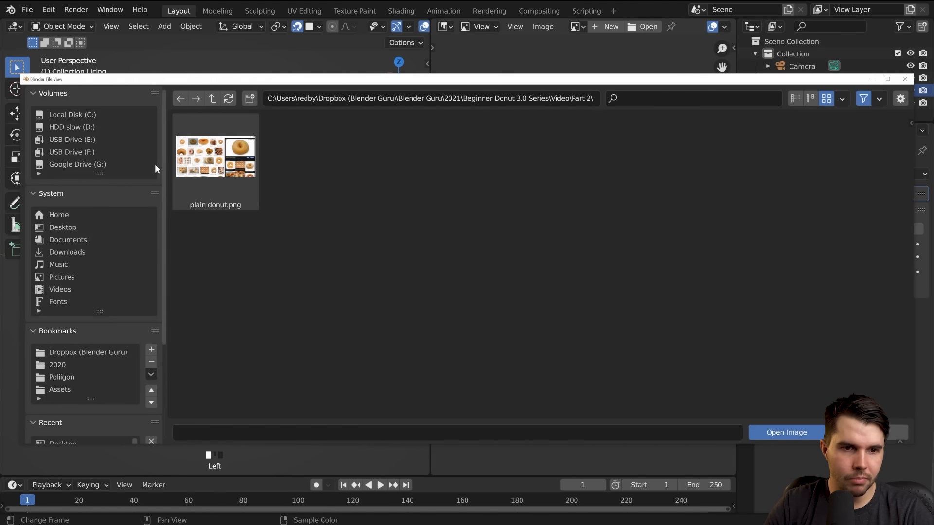
{"action": "left_click", "coordinate": [63, 227]}
{"action": "left_click", "coordinate": [497, 160]}
{"action": "left_click", "coordinate": [800, 433]}
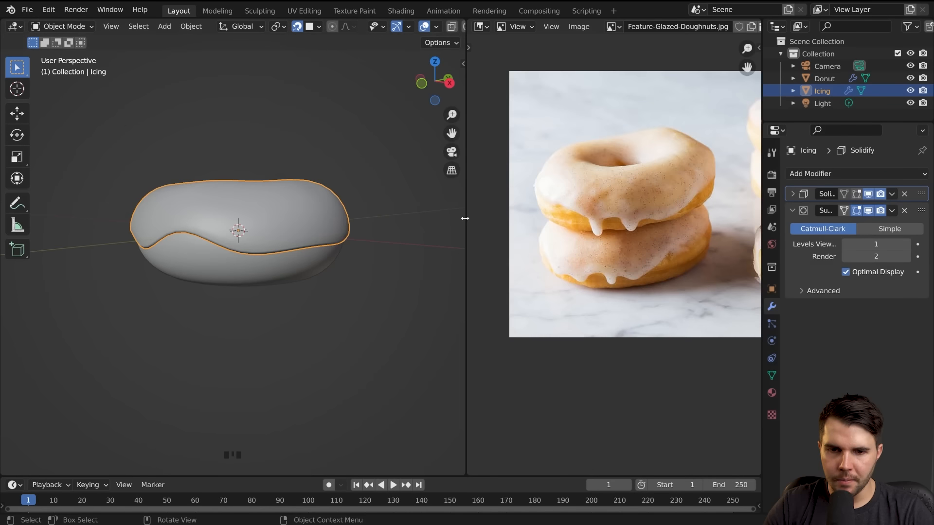
{"action": "left_click_drag", "start_coordinate": [465, 218], "coordinate": [564, 218]}
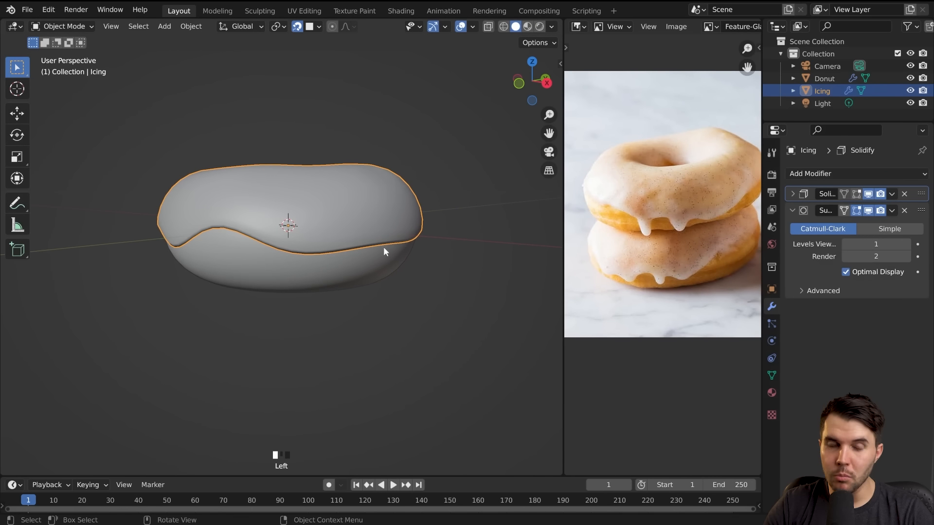
- In Edit Mode, raise a lower-edge vertex of the icing about 3.4 mm with a proportional size of 0.025 m
{"action": "middle_click_drag", "start_coordinate": [350, 268], "coordinate": [319, 249]}
{"action": "scroll", "coordinate": [272, 253], "scroll_direction": "down", "scroll_amount": 2}
{"action": "key", "text": "Tab"}
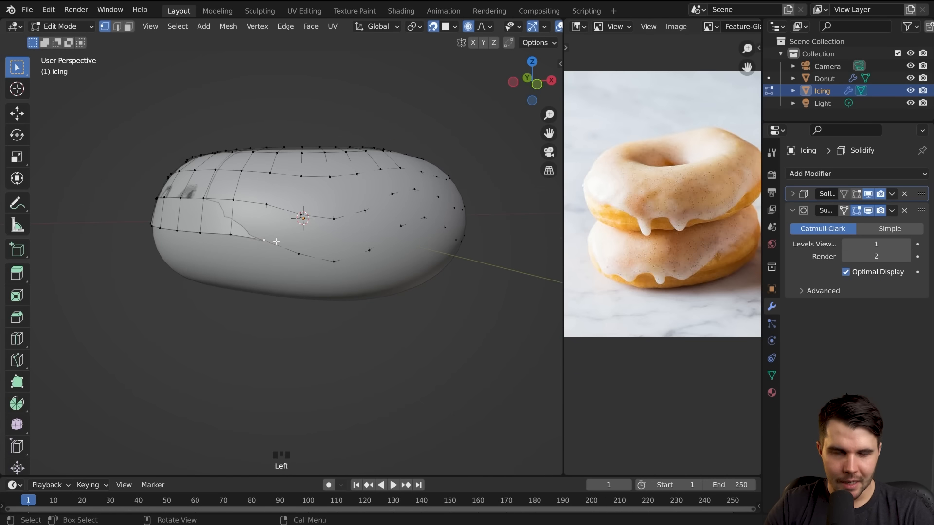
{"action": "key", "text": "g"}
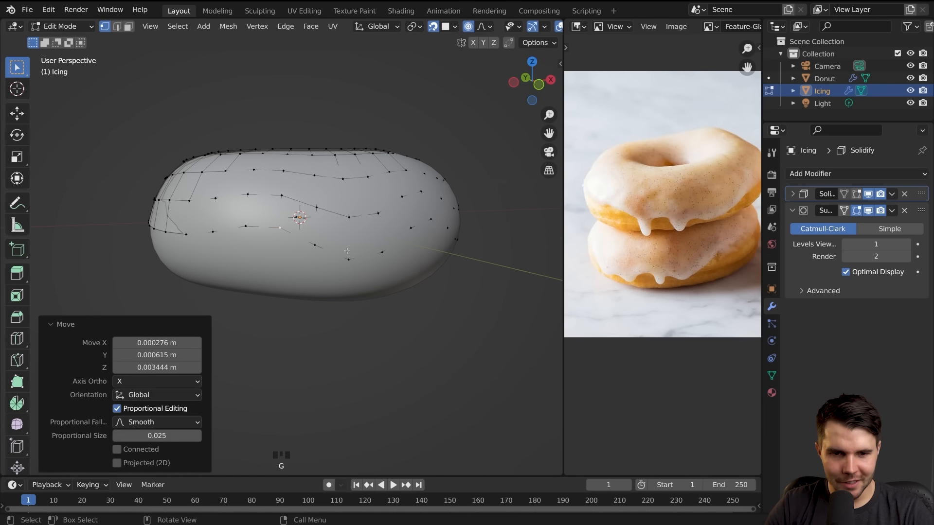
- Raise another lower-edge vertex about 2 mm with a proportional size of 0.01869 m and return to Object Mode
{"action": "middle_click_drag", "start_coordinate": [347, 251], "coordinate": [316, 248]}
{"action": "key", "text": "g"}
{"action": "scroll", "coordinate": [308, 247], "scroll_direction": "up", "scroll_amount": 3}
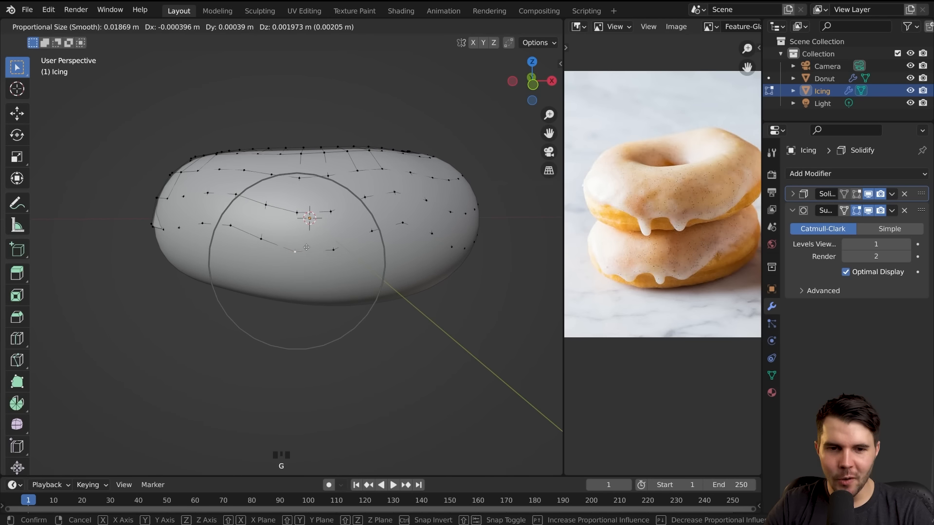
{"action": "left_click", "coordinate": [307, 247]}
{"action": "key", "text": "Tab"}
- Reposition two more lower-edge vertices farther around the icing to continue its wavy outline, checking the result in Object Mode
{"action": "middle_click_drag", "start_coordinate": [348, 260], "coordinate": [319, 253]}
{"action": "key", "text": "Tab"}
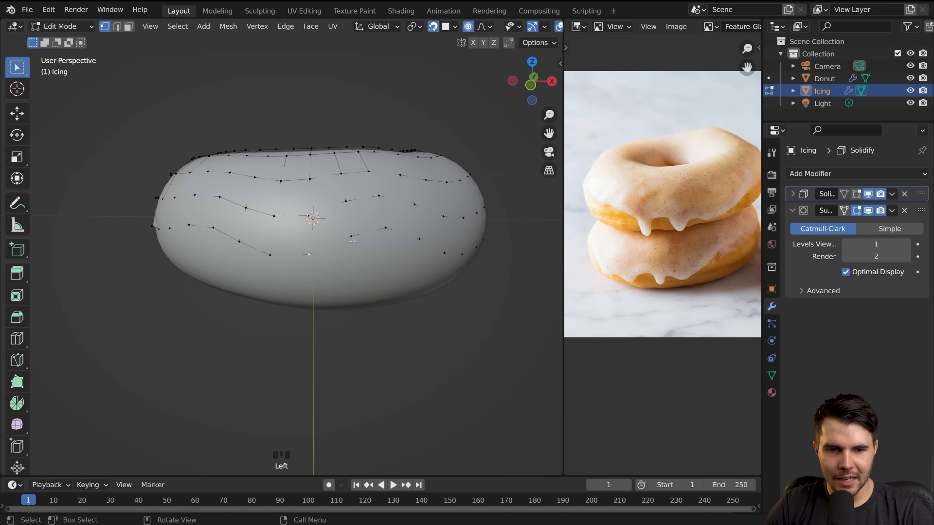
{"action": "key", "text": "g"}
{"action": "left_click", "coordinate": [356, 240]}
{"action": "key", "text": "Tab"}
{"action": "middle_click_drag", "start_coordinate": [361, 255], "coordinate": [328, 248]}
{"action": "key", "text": "Tab"}
{"action": "key", "text": "g"}
{"action": "left_click", "coordinate": [319, 239]}
{"action": "key", "text": "Tab"}
{"action": "middle_click_drag", "start_coordinate": [319, 239], "coordinate": [360, 267]}
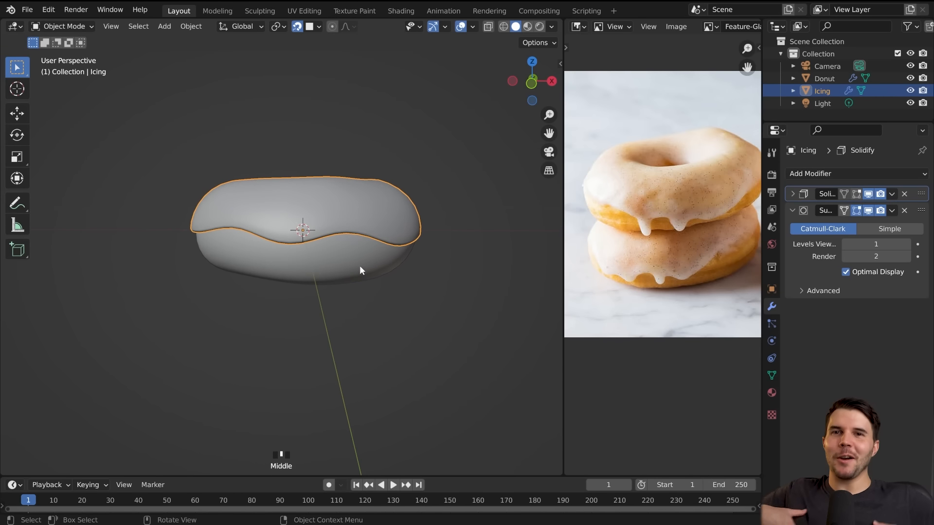
- Try to form a narrow drip by pulling one lower-edge vertex down about 8 mm with a proportional size of 0.01276 m
{"action": "middle_click_drag", "start_coordinate": [360, 270], "coordinate": [337, 227]}
{"action": "scroll", "coordinate": [312, 221], "scroll_direction": "up", "scroll_amount": 2}
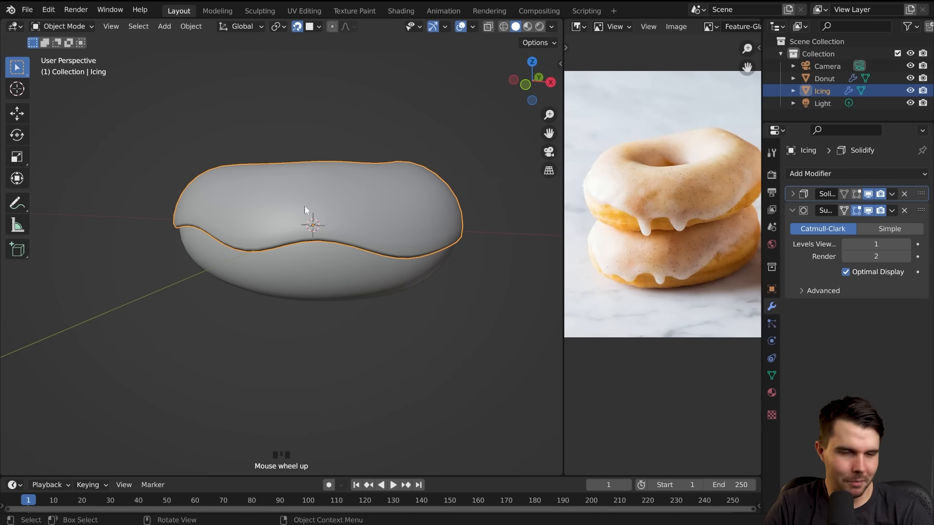
{"action": "middle_click_drag", "start_coordinate": [319, 246], "coordinate": [419, 245]}
{"action": "scroll", "coordinate": [638, 219], "scroll_direction": "up", "scroll_amount": 2}
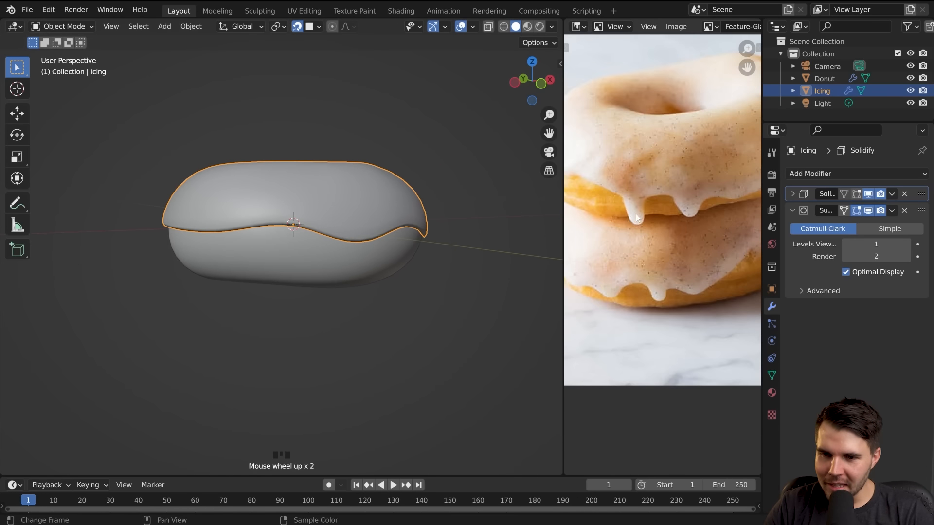
{"action": "key", "text": "Tab"}
{"action": "middle_click_drag", "start_coordinate": [292, 229], "coordinate": [260, 224]}
{"action": "left_click", "coordinate": [286, 216]}
{"action": "key", "text": "g"}
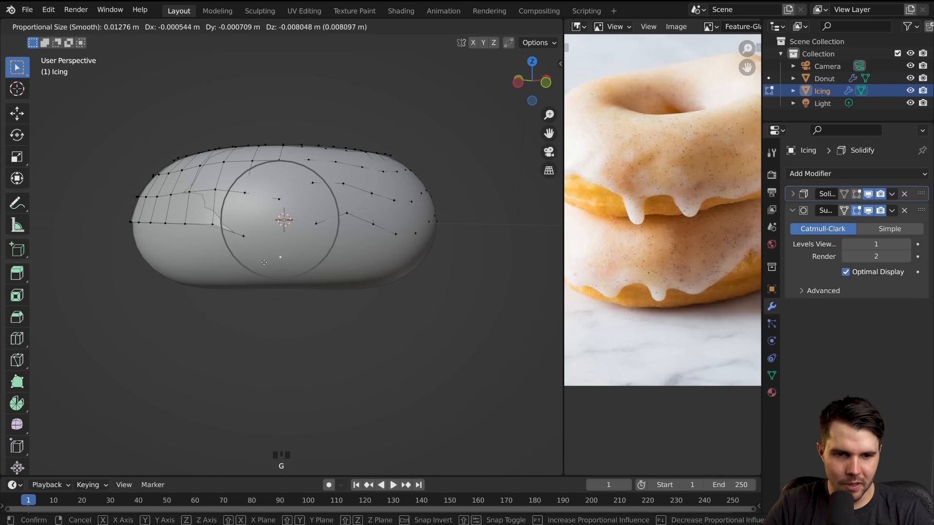
{"action": "left_click", "coordinate": [264, 262]}
{"action": "key", "text": "Tab"}
{"action": "mouse_move", "coordinate": [271, 254]}
{"action": "middle_mouse_down"}
{"action": "mouse_move", "coordinate": [244, 238]}
{"action": "mouse_move", "coordinate": [261, 258]}
{"action": "mouse_move", "coordinate": [265, 248]}
{"action": "mouse_move", "coordinate": [288, 246]}
{"action": "middle_mouse_up"}
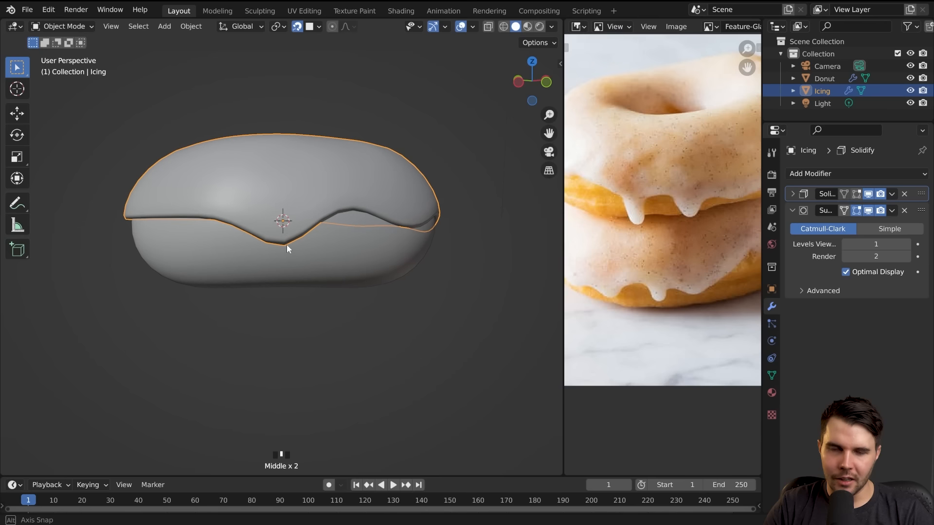
- Undo the narrow drip pulled from the icing's lower edge
{"action": "key", "text": "Tab"}
{"action": "key", "text": "ctrl+z"}
{"action": "key", "text": "ctrl+z"}
{"action": "key", "text": "ctrl+z"}
{"action": "middle_click_drag", "start_coordinate": [344, 241], "coordinate": [343, 264]}
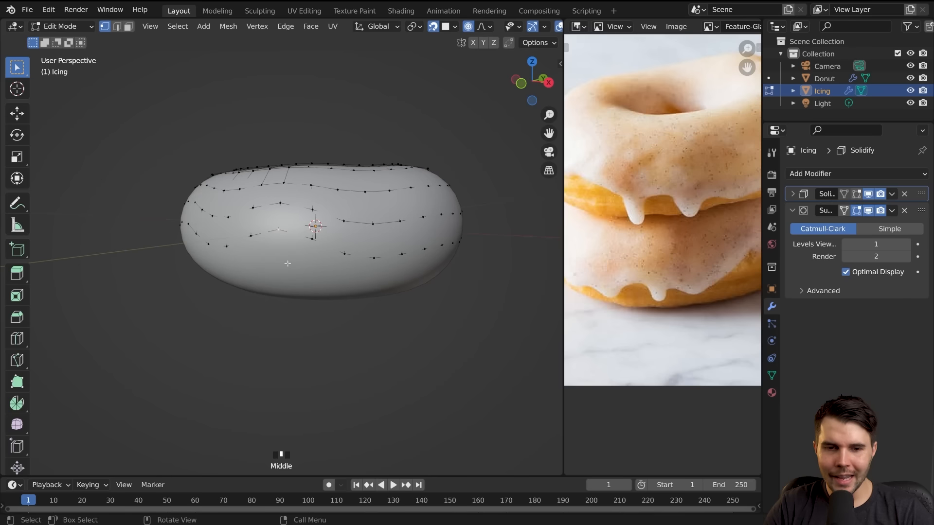
- In Object Mode, move the icing's Subdivision modifier above Solidify and widen the properties area
{"action": "key", "text": "Tab"}
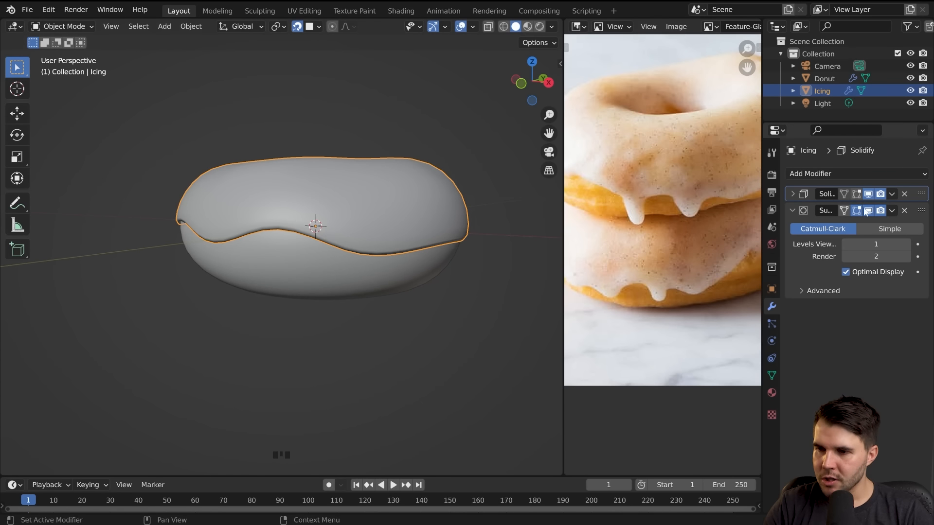
{"action": "left_click", "coordinate": [792, 194]}
{"action": "left_click_drag", "start_coordinate": [918, 425], "coordinate": [866, 214]}
{"action": "left_click_drag", "start_coordinate": [763, 291], "coordinate": [711, 291]}
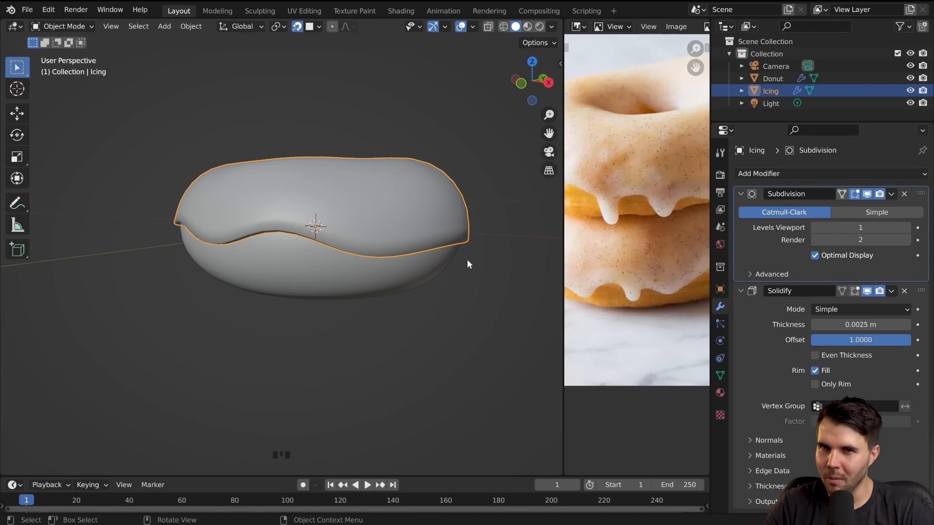
- Examine the icing's rim close up and the Subdivision modifier's options with the new modifier order
{"action": "middle_click_drag", "start_coordinate": [436, 244], "coordinate": [471, 229]}
{"action": "middle_click_drag", "start_coordinate": [470, 229], "coordinate": [388, 261], "text": "shift"}
{"action": "scroll", "coordinate": [378, 259], "scroll_direction": "up", "scroll_amount": 2}
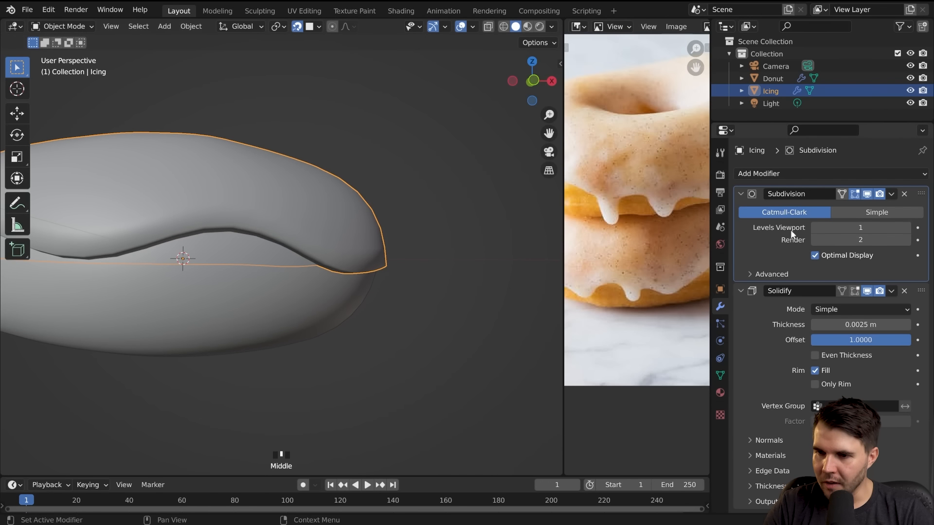
{"action": "left_click", "coordinate": [893, 193]}
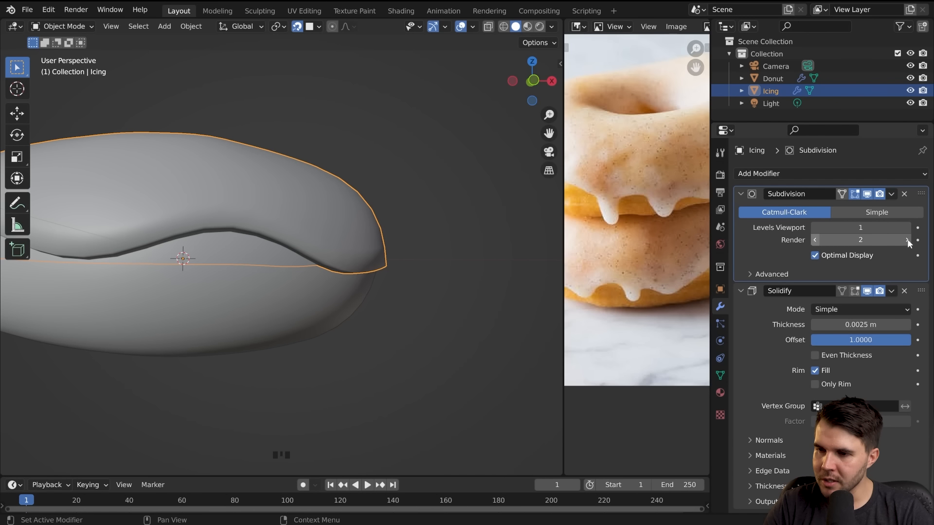
- Set the icing's Subdivision render level to 1, apply the modifier, and check the resulting mesh in Edit Mode
{"action": "left_click", "coordinate": [814, 240]}
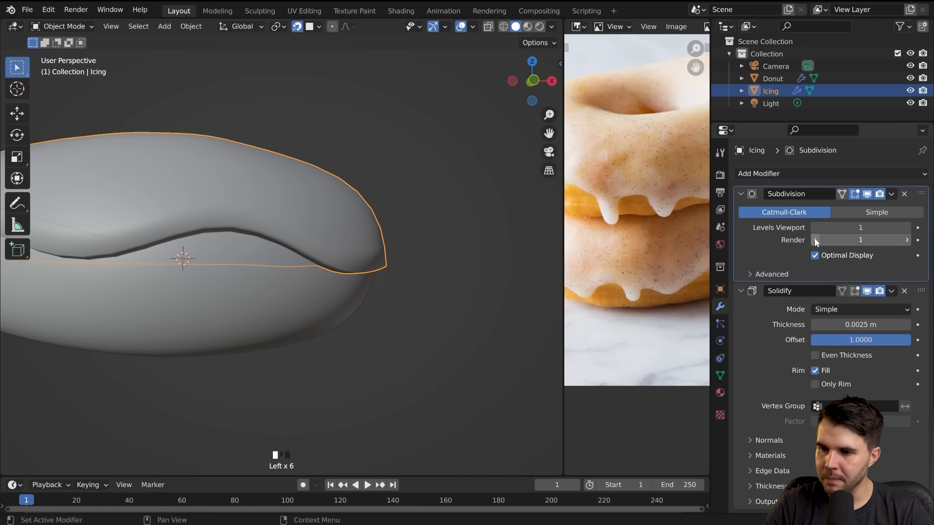
{"action": "left_click", "coordinate": [810, 230]}
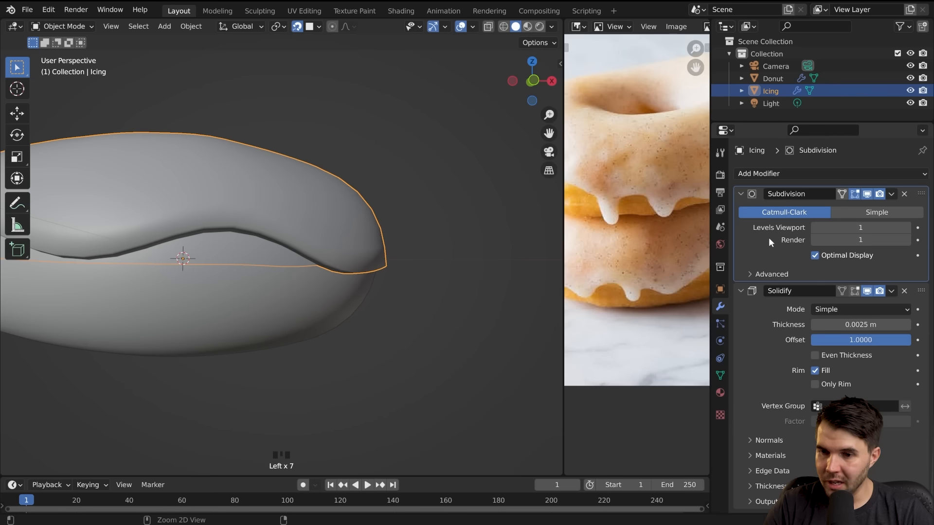
{"action": "key", "text": "ctrl+a"}
{"action": "mouse_move", "coordinate": [410, 274]}
{"action": "middle_mouse_down"}
{"action": "mouse_move", "coordinate": [428, 265]}
{"action": "mouse_move", "coordinate": [428, 253]}
{"action": "mouse_move", "coordinate": [396, 272]}
{"action": "mouse_move", "coordinate": [375, 321]}
{"action": "mouse_move", "coordinate": [402, 307]}
{"action": "mouse_move", "coordinate": [399, 272]}
{"action": "middle_mouse_up"}
{"action": "key", "text": "Tab"}
{"action": "scroll", "coordinate": [363, 321], "scroll_direction": "down", "scroll_amount": 2}
{"action": "key", "text": "Tab"}
- Hide the donut to inspect the icing's mesh on its own, and reveal the donut again
{"action": "left_click", "coordinate": [402, 291]}
{"action": "key", "text": "h"}
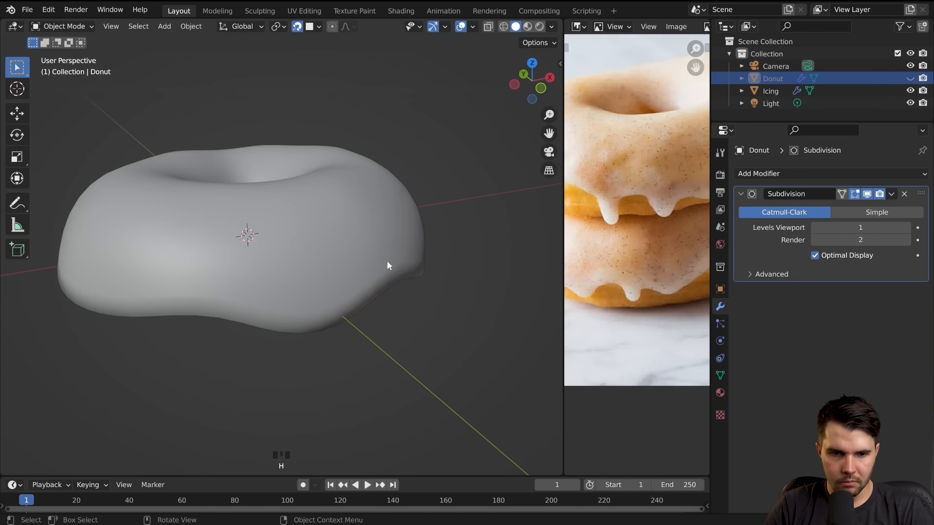
{"action": "left_click", "coordinate": [395, 266]}
{"action": "key", "text": "Tab"}
{"action": "middle_click_drag", "start_coordinate": [380, 257], "coordinate": [354, 285]}
{"action": "key", "text": "alt+h"}
{"action": "key", "text": "Tab"}
{"action": "left_click", "coordinate": [326, 322]}
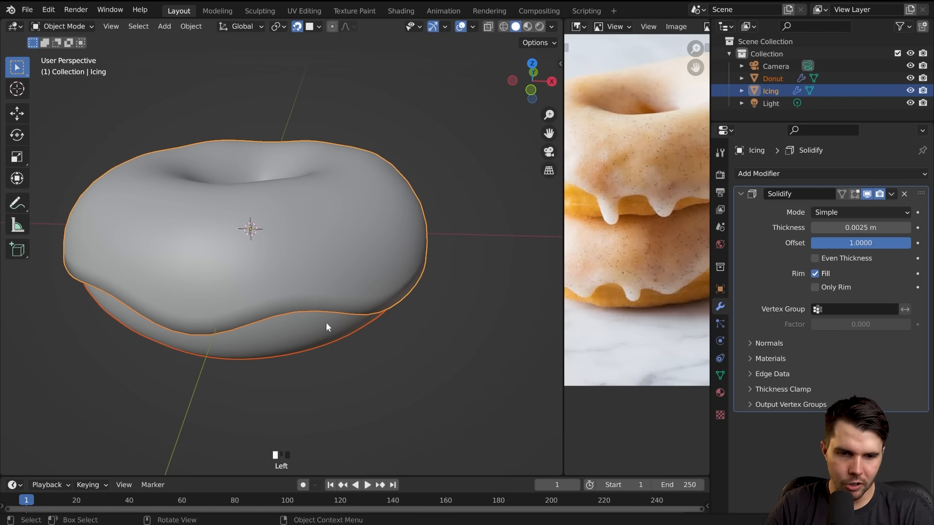
- Hide and reveal the icing twice to compare its thickness with the bare donut
{"action": "left_click", "coordinate": [366, 230]}
{"action": "key", "text": "h"}
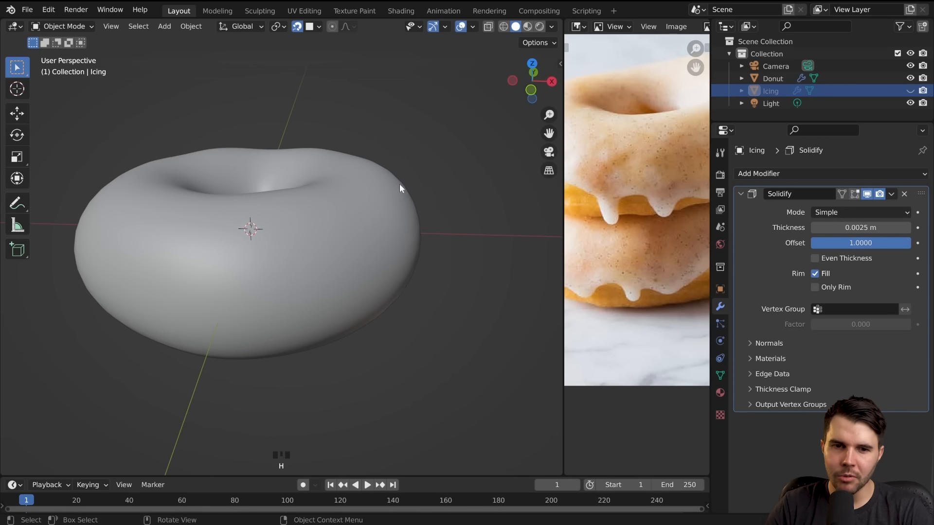
{"action": "key", "text": "alt+h"}
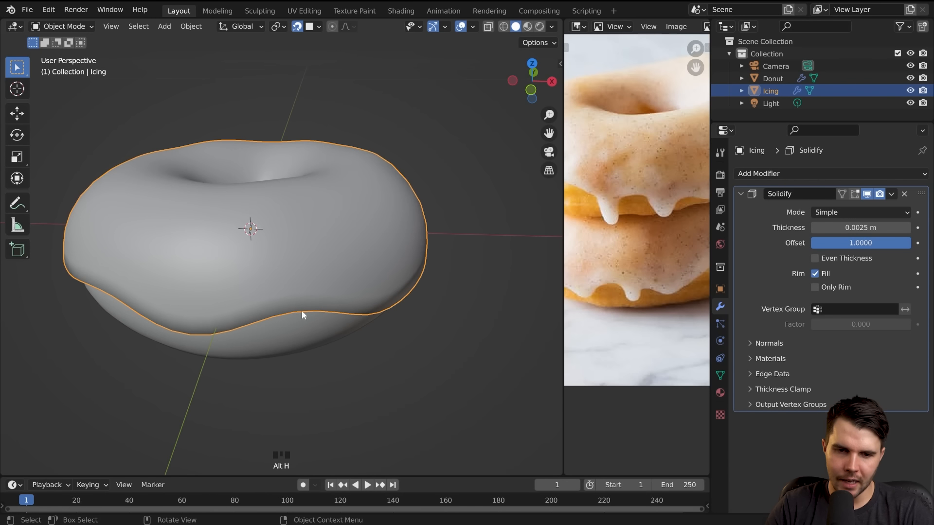
{"action": "key", "text": "h"}
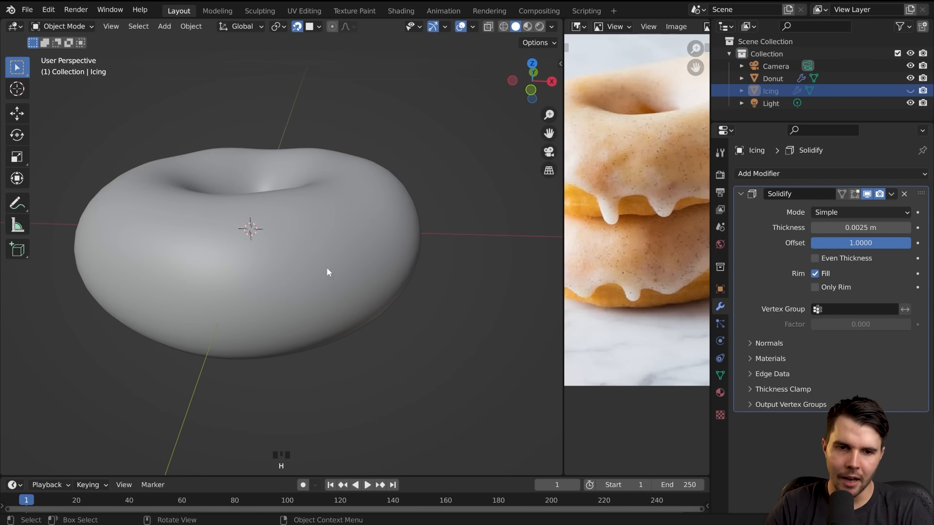
{"action": "key", "text": "alt+h"}
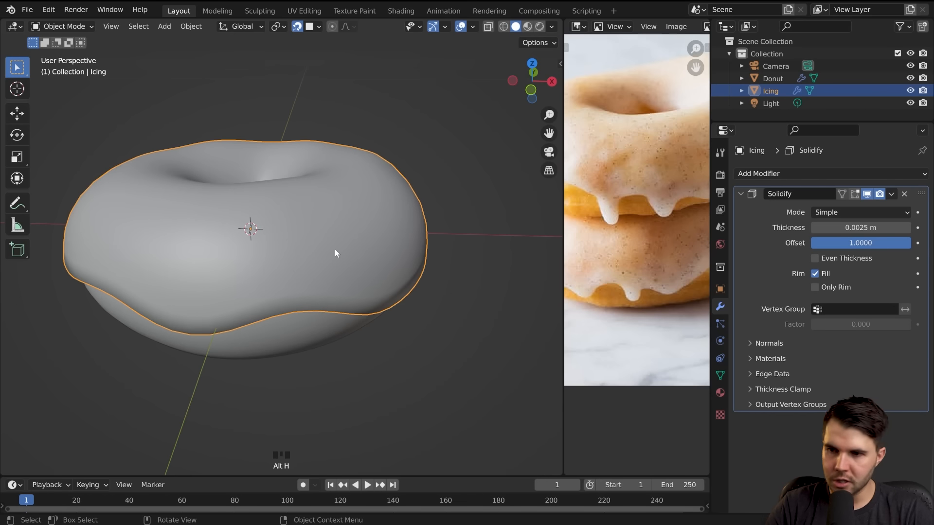
- In Edit Mode, nudge several vertices on the front of the icing so its sunken mesh snaps onto the donut's surface
{"action": "left_click", "coordinate": [343, 240]}
{"action": "left_click", "coordinate": [351, 247]}
{"action": "key", "text": "Tab"}
{"action": "key", "text": "Tab"}
{"action": "left_click", "coordinate": [360, 244]}
{"action": "key", "text": "Tab"}
{"action": "mouse_move", "coordinate": [360, 244]}
{"action": "middle_mouse_down"}
{"action": "mouse_move", "coordinate": [381, 245]}
{"action": "mouse_move", "coordinate": [375, 236]}
{"action": "mouse_move", "coordinate": [378, 255]}
{"action": "mouse_move", "coordinate": [320, 254]}
{"action": "mouse_move", "coordinate": [317, 282]}
{"action": "mouse_move", "coordinate": [324, 263]}
{"action": "mouse_move", "coordinate": [348, 255]}
{"action": "middle_mouse_up"}
{"action": "key", "text": "g"}
{"action": "left_click", "coordinate": [351, 255]}
{"action": "key", "text": "g"}
{"action": "left_click", "coordinate": [313, 257]}
{"action": "key", "text": "g"}
{"action": "left_click", "coordinate": [340, 260]}
{"action": "key", "text": "g"}
{"action": "left_click", "coordinate": [323, 253]}
{"action": "key", "text": "g"}
{"action": "left_click", "coordinate": [319, 254]}
{"action": "left_click", "coordinate": [307, 270]}
{"action": "key", "text": "g"}
{"action": "left_click", "coordinate": [307, 270]}
{"action": "left_click", "coordinate": [272, 243]}
{"action": "key", "text": "g"}
{"action": "left_click", "coordinate": [272, 243]}
- Nudge vertices farther around the icing's outer side so the remaining sunken areas snap onto the donut
{"action": "middle_click_drag", "start_coordinate": [272, 244], "coordinate": [296, 246]}
{"action": "left_click", "coordinate": [263, 244]}
{"action": "left_click", "coordinate": [240, 246]}
{"action": "key", "text": "g"}
{"action": "left_click", "coordinate": [239, 246]}
{"action": "middle_click_drag", "start_coordinate": [239, 246], "coordinate": [266, 243]}
{"action": "scroll", "coordinate": [253, 245], "scroll_direction": "down", "scroll_amount": 2}
{"action": "key", "text": "g"}
{"action": "left_click", "coordinate": [266, 243]}
{"action": "left_click", "coordinate": [215, 252]}
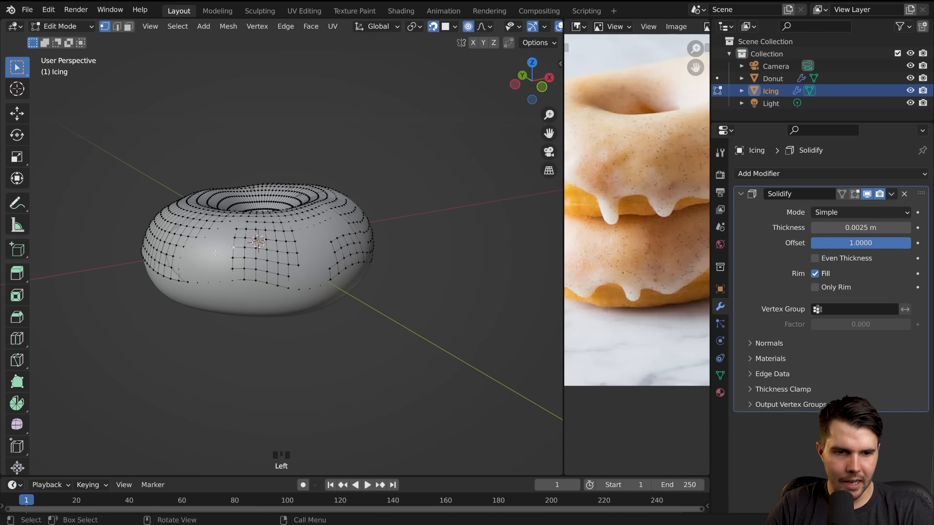
{"action": "key", "text": "g"}
{"action": "left_click", "coordinate": [213, 254]}
{"action": "left_click", "coordinate": [319, 247]}
{"action": "left_click", "coordinate": [314, 250]}
{"action": "key", "text": "g"}
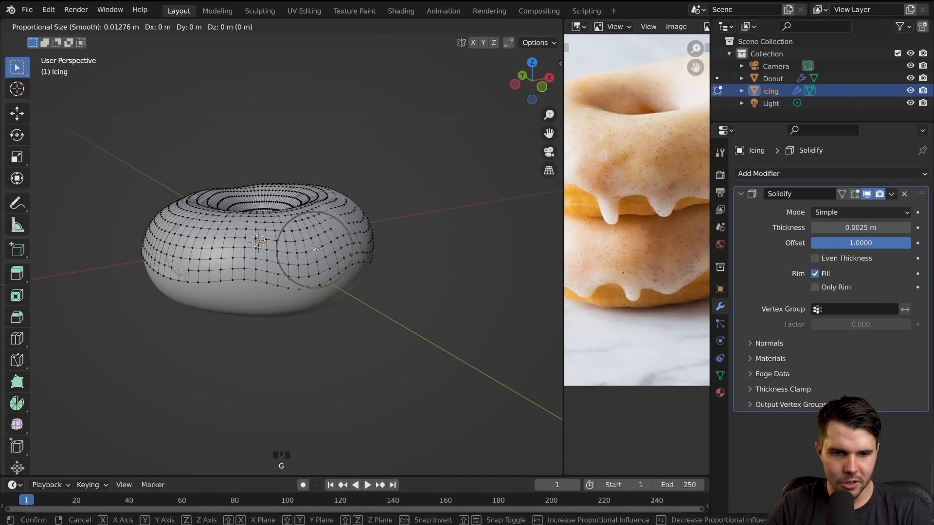
{"action": "left_click", "coordinate": [314, 250]}
{"action": "middle_click_drag", "start_coordinate": [331, 242], "coordinate": [349, 239]}
{"action": "scroll", "coordinate": [330, 235], "scroll_direction": "up", "scroll_amount": 1}
{"action": "left_click", "coordinate": [318, 238]}
{"action": "key", "text": "g"}
{"action": "left_click", "coordinate": [344, 247]}
{"action": "left_click", "coordinate": [299, 242]}
- Pull a lower-edge vertex on the icing's unshaped side down about 2.75 mm with a proportional size of 0.011 m
{"action": "middle_click_drag", "start_coordinate": [526, 258], "coordinate": [275, 253]}
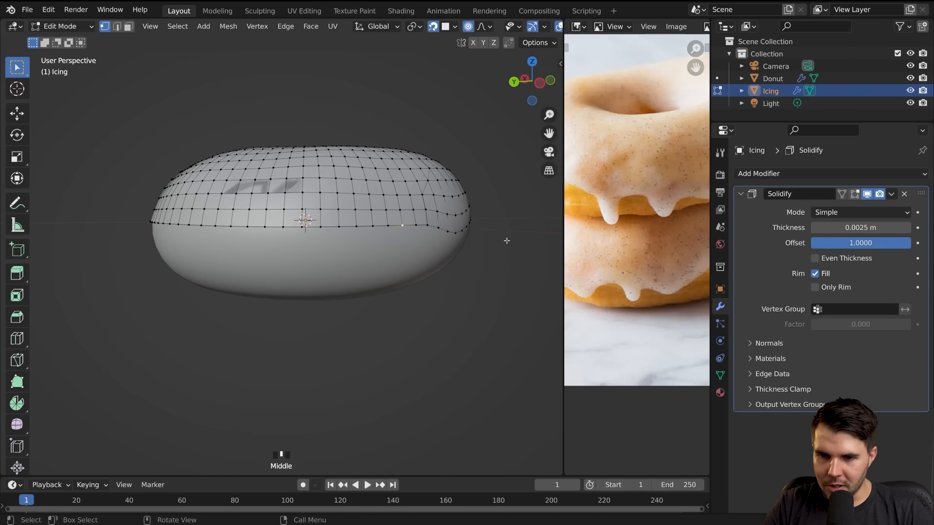
{"action": "key", "text": "g"}
{"action": "scroll", "coordinate": [311, 248], "scroll_direction": "up", "scroll_amount": 5}
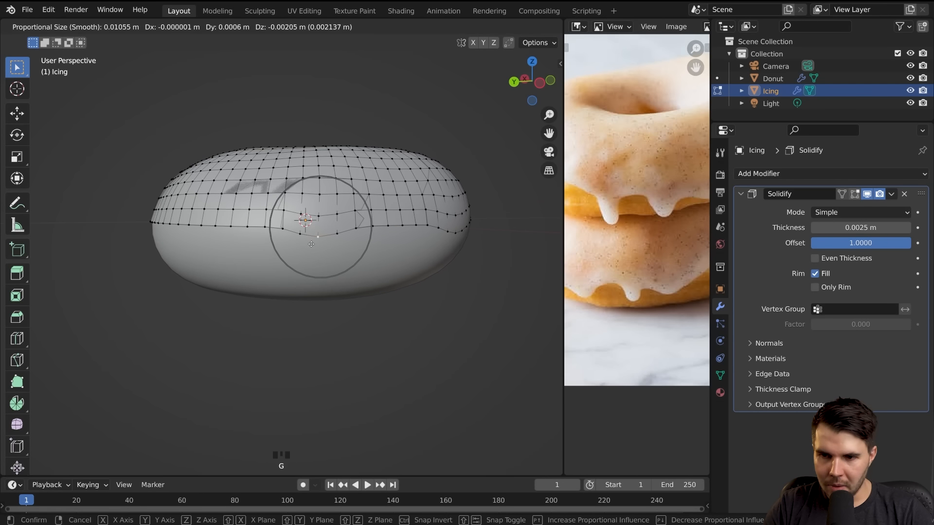
{"action": "left_click", "coordinate": [311, 248]}
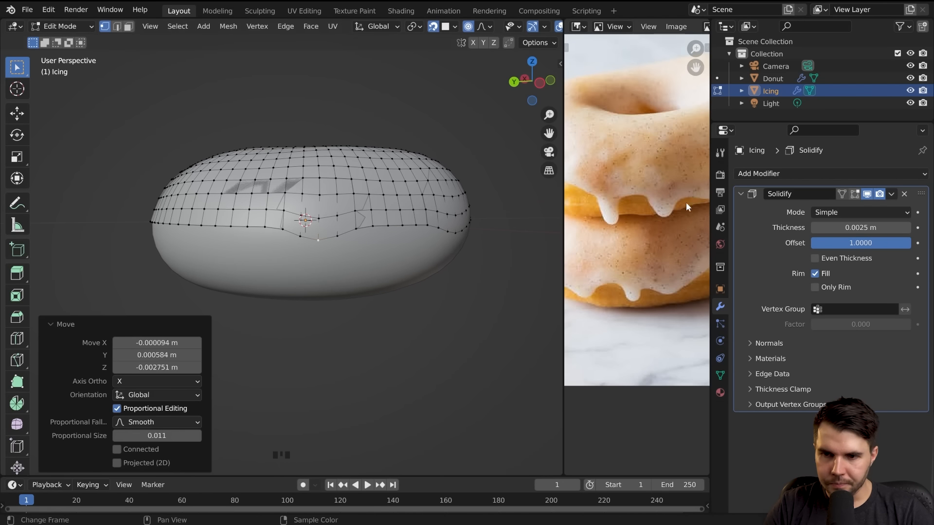
- Check the reference photo and pull a lower-edge vertex down about 4.6 mm with a proportional size of 0.01699 m for a broad drip
{"action": "scroll", "coordinate": [681, 207], "scroll_direction": "down", "scroll_amount": 3}
{"action": "middle_click_drag", "start_coordinate": [400, 252], "coordinate": [362, 258]}
{"action": "left_click", "coordinate": [335, 248]}
{"action": "key", "text": "g"}
{"action": "scroll", "coordinate": [341, 258], "scroll_direction": "down", "scroll_amount": 5}
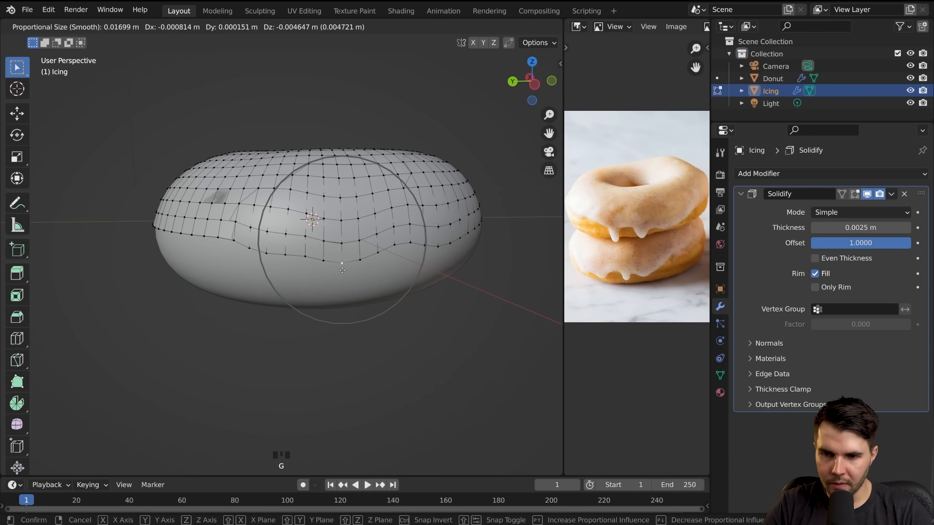
{"action": "left_click", "coordinate": [343, 271]}
- Select neighbouring vertices on the icing's lower edge and compare their width with a drip in the reference photo
{"action": "scroll", "coordinate": [637, 219], "scroll_direction": "up", "scroll_amount": 3}
{"action": "middle_click_drag", "start_coordinate": [372, 238], "coordinate": [362, 236]}
{"action": "scroll", "coordinate": [362, 236], "scroll_direction": "up", "scroll_amount": 1}
{"action": "left_click", "coordinate": [317, 221]}
{"action": "left_click", "coordinate": [306, 217]}
{"action": "left_click", "coordinate": [322, 225], "text": "shift"}
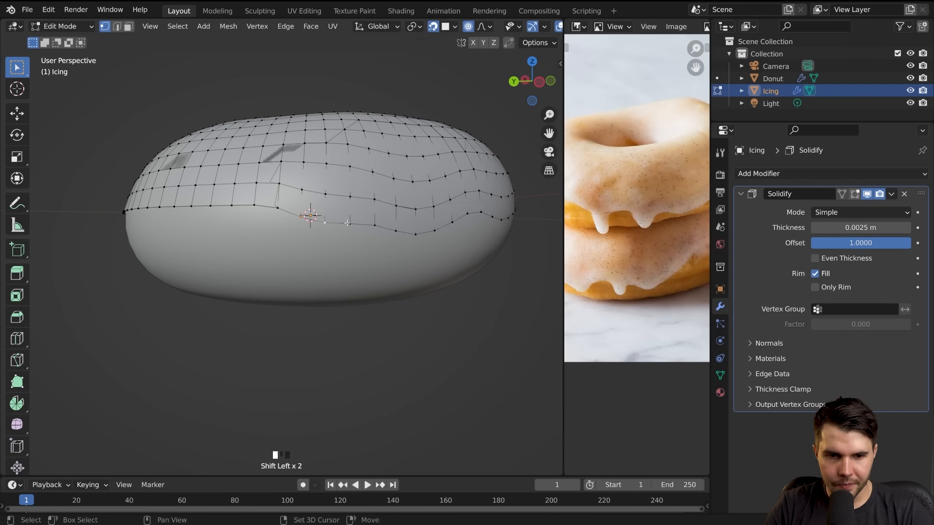
{"action": "middle_click_drag", "start_coordinate": [353, 227], "coordinate": [346, 225]}
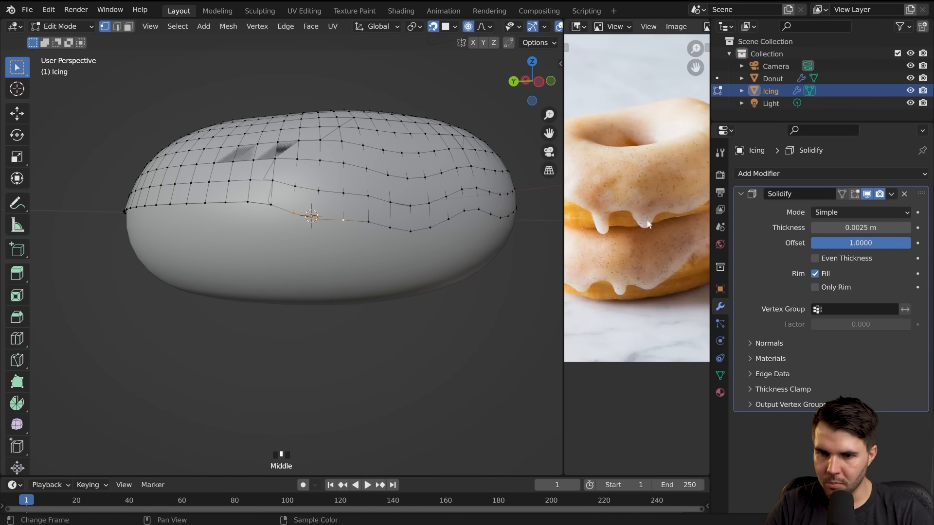
{"action": "scroll", "coordinate": [332, 213], "scroll_direction": "up", "scroll_amount": 1}
{"action": "left_click", "coordinate": [332, 211]}
{"action": "key", "text": "g"}
{"action": "right_click", "coordinate": [333, 212]}
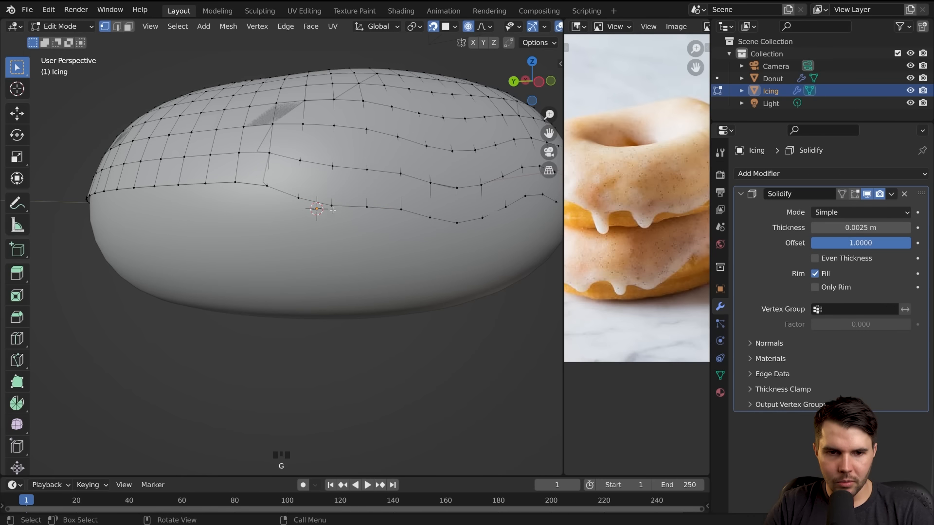
{"action": "middle_click_drag", "start_coordinate": [333, 212], "coordinate": [343, 263]}
{"action": "left_click", "coordinate": [343, 264]}
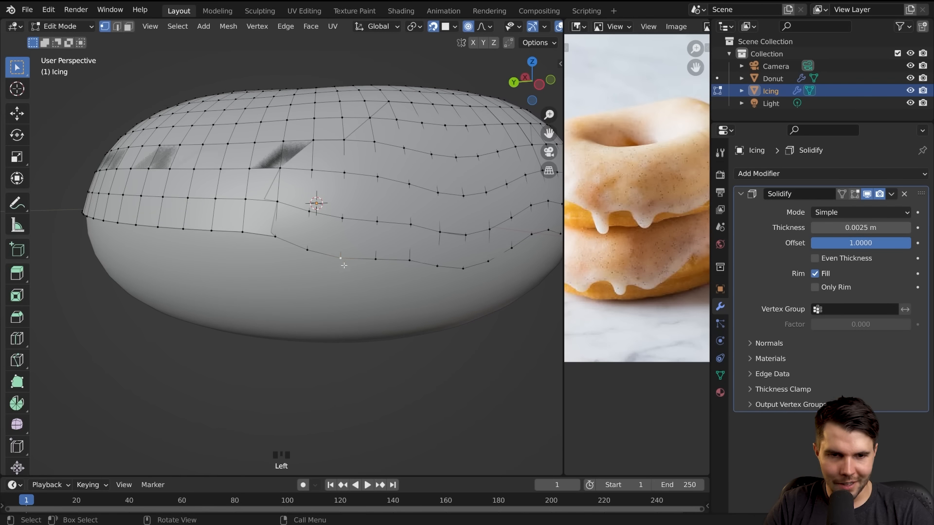
{"action": "middle_click_drag", "start_coordinate": [355, 267], "coordinate": [352, 256]}
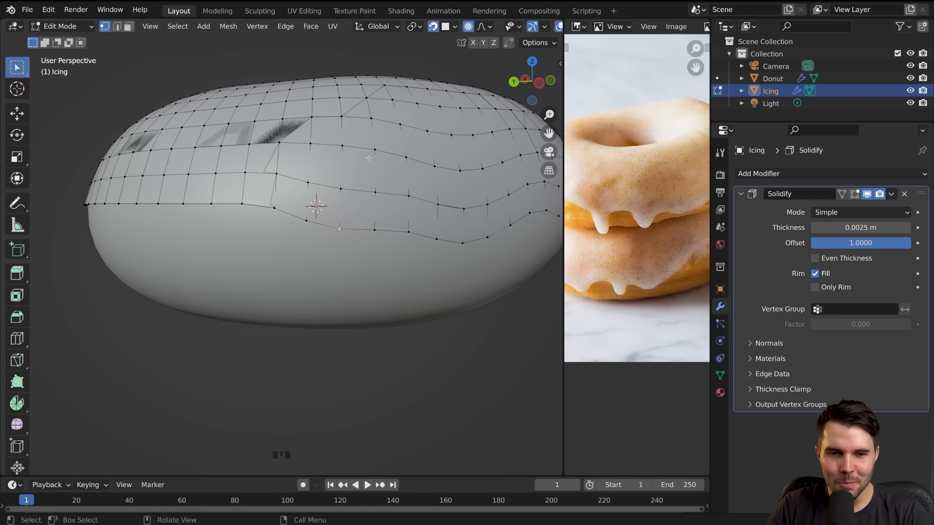
- Try to pull a lower-edge vertex down about 2.3 mm with a proportional size of 0.009589 m
{"action": "middle_click_drag", "start_coordinate": [367, 188], "coordinate": [338, 236]}
{"action": "left_click", "coordinate": [324, 196]}
{"action": "key", "text": "g"}
{"action": "right_click", "coordinate": [325, 194]}
{"action": "key", "text": "g"}
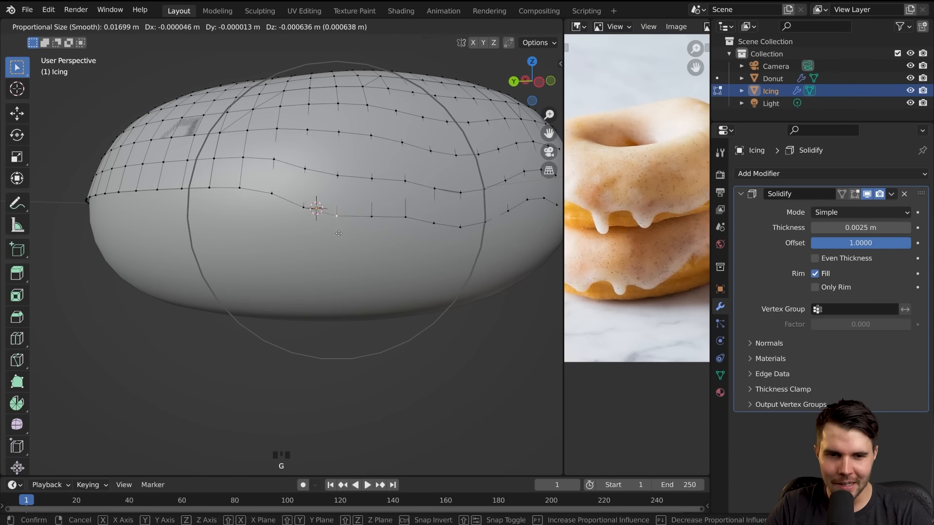
{"action": "scroll", "coordinate": [337, 243], "scroll_direction": "up", "scroll_amount": 2}
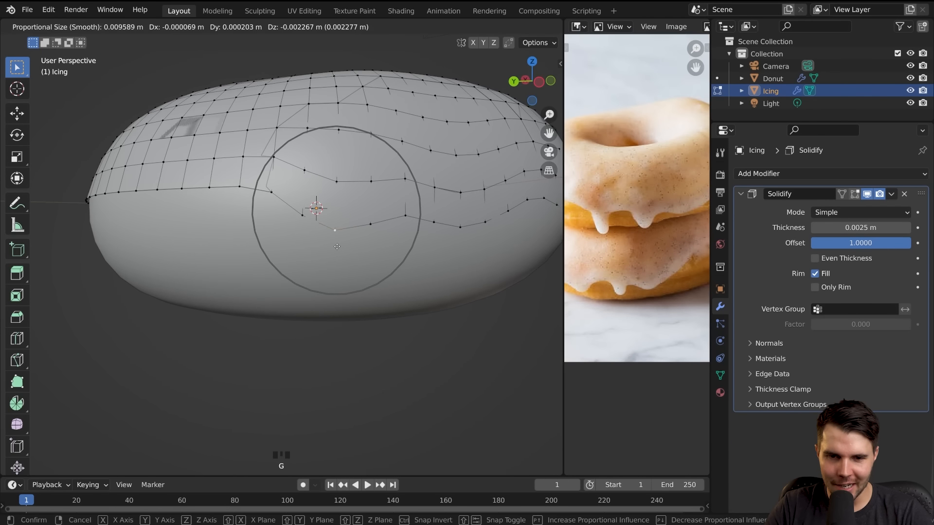
{"action": "right_click", "coordinate": [340, 242]}
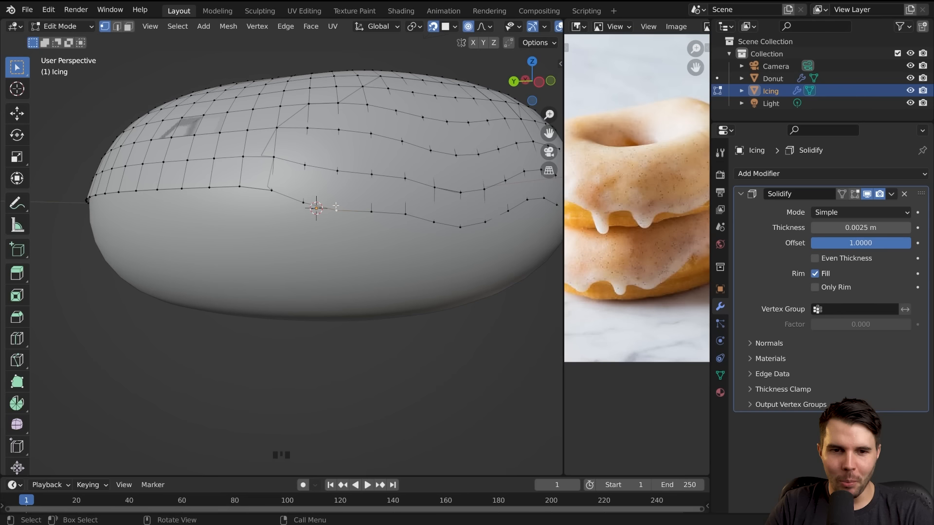
- Pull one lower-edge vertex down about 1 mm with a proportional size of 0.009589 m, and lower a nearby edge vertex into a drip
{"action": "key", "text": "g"}
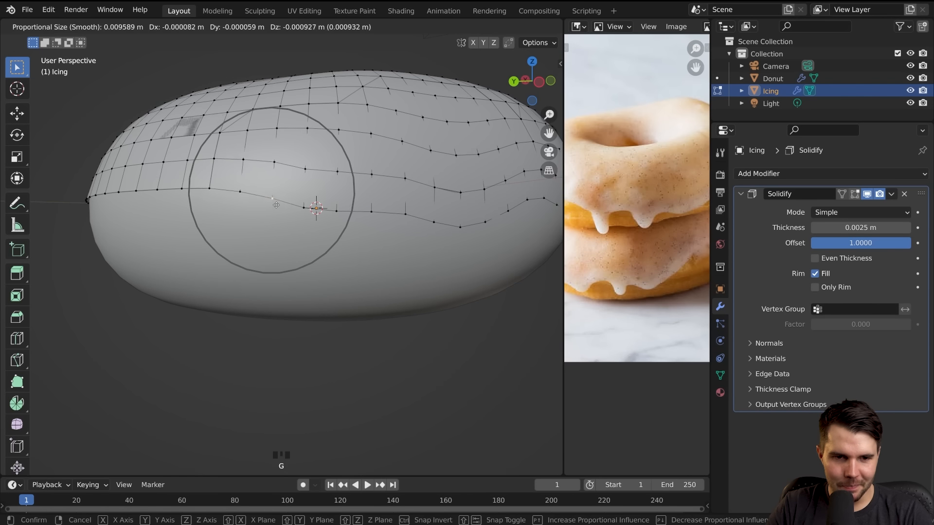
{"action": "left_click", "coordinate": [275, 208]}
{"action": "left_click", "coordinate": [338, 212]}
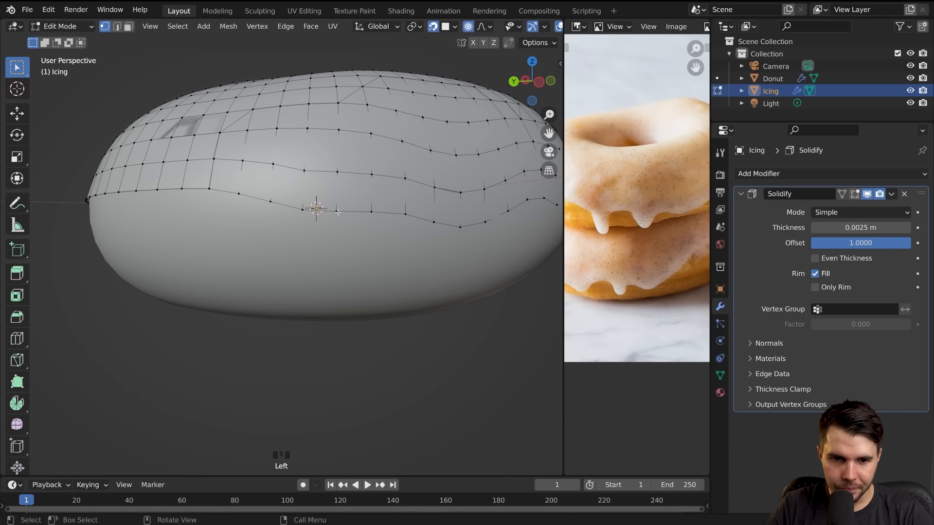
{"action": "key", "text": "g"}
{"action": "left_click", "coordinate": [342, 230]}
- In Object Mode, add a Subdivision Surface modifier to the icing after Solidify and set its render level to 1
{"action": "key", "text": "Tab"}
{"action": "middle_click_drag", "start_coordinate": [343, 230], "coordinate": [300, 252]}
{"action": "left_click", "coordinate": [741, 193]}
{"action": "left_click", "coordinate": [767, 174]}
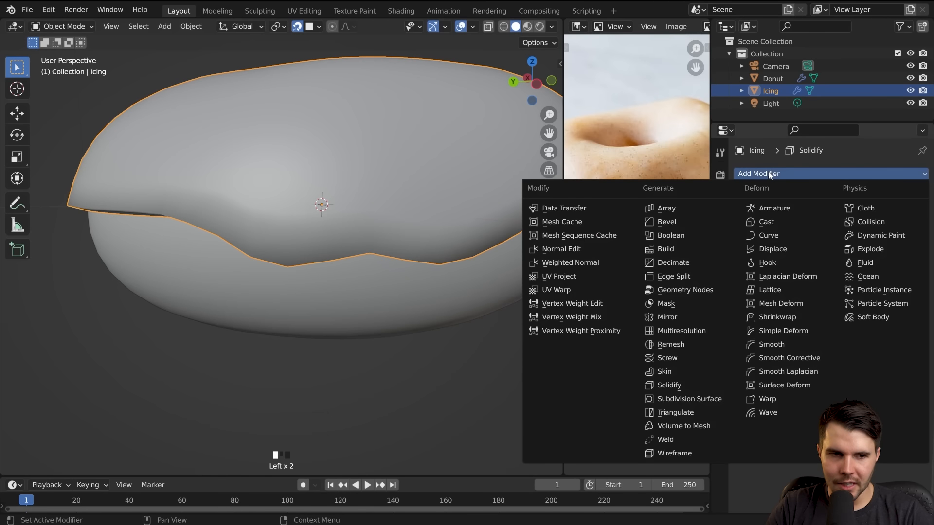
{"action": "left_click", "coordinate": [676, 399]}
{"action": "middle_click_drag", "start_coordinate": [263, 285], "coordinate": [194, 263]}
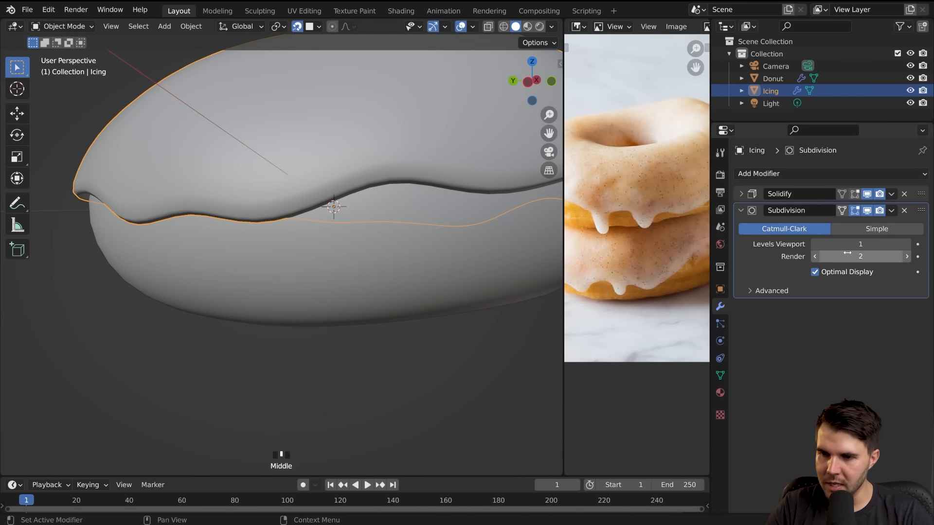
{"action": "left_click", "coordinate": [817, 258]}
- Move the selected drip vertex slightly in Edit Mode and check the smoothed edge in Object Mode
{"action": "middle_click_drag", "start_coordinate": [452, 233], "coordinate": [415, 235]}
{"action": "key", "text": "Tab"}
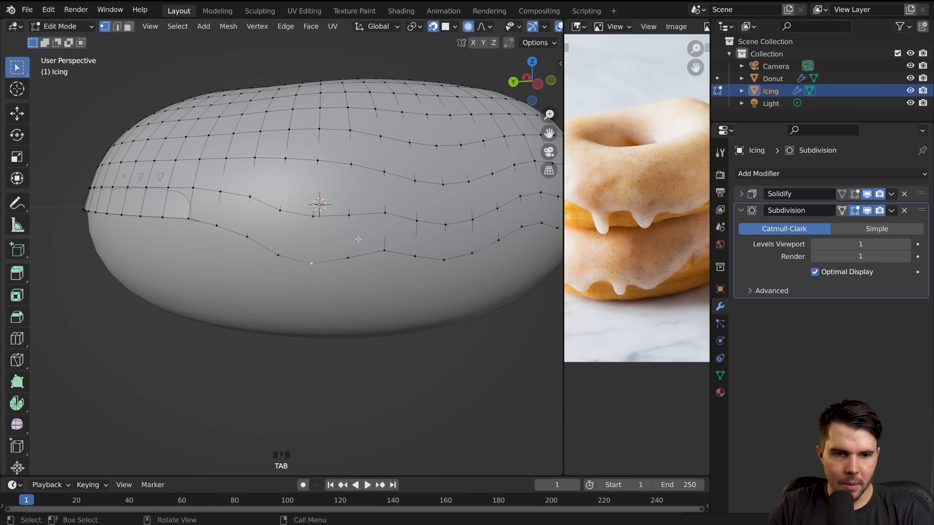
{"action": "key", "text": "g"}
{"action": "left_click", "coordinate": [331, 264]}
{"action": "key", "text": "Tab"}
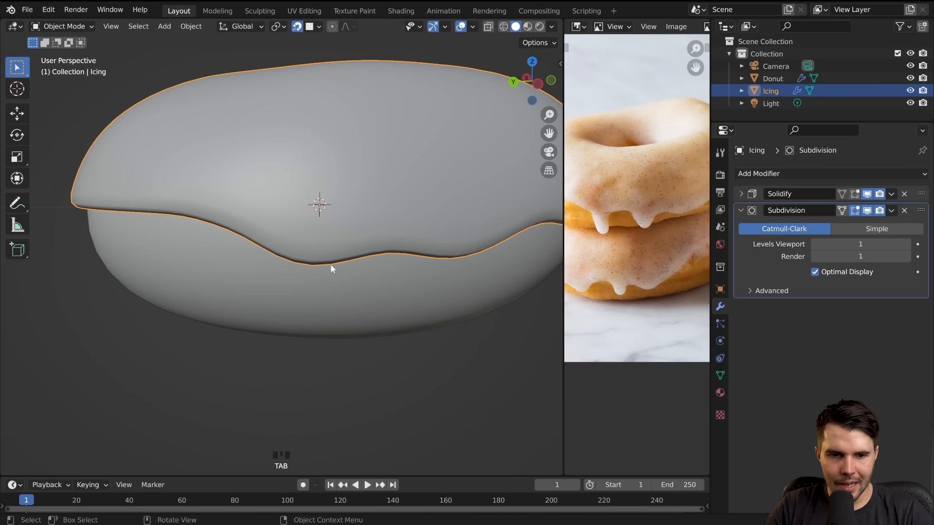
- Pull the drip's vertex down about 2.4 mm with a proportional size of 0.0116 m and inspect it in Object Mode
{"action": "scroll", "coordinate": [328, 252], "scroll_direction": "down", "scroll_amount": 2}
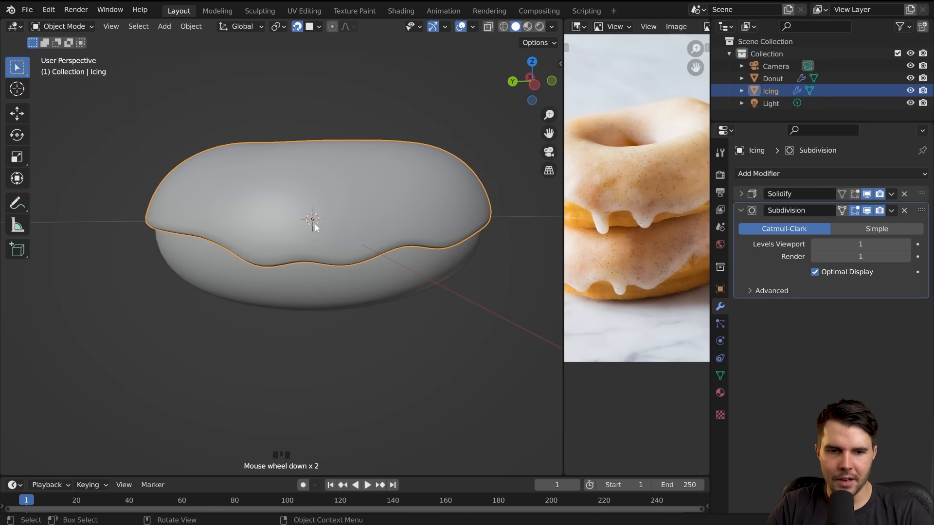
{"action": "key", "text": "Tab"}
{"action": "key", "text": "g"}
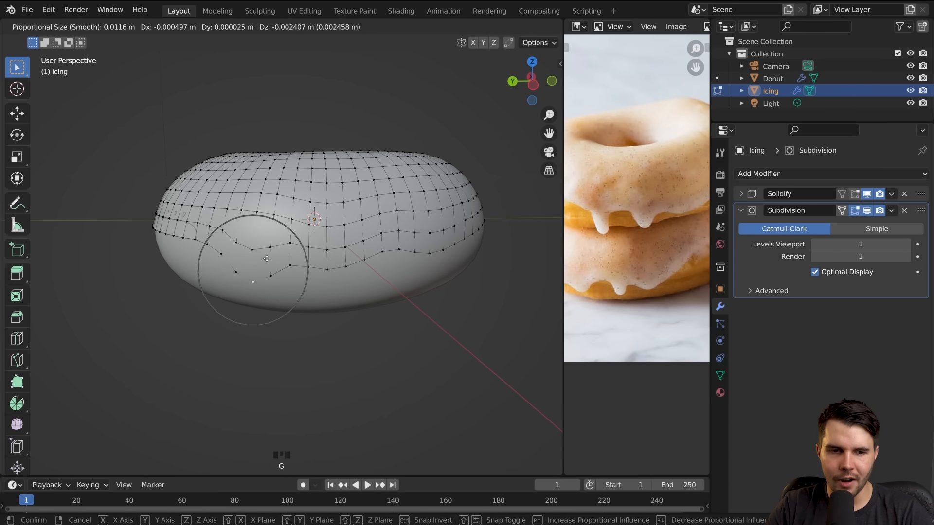
{"action": "left_click", "coordinate": [266, 258]}
{"action": "key", "text": "Tab"}
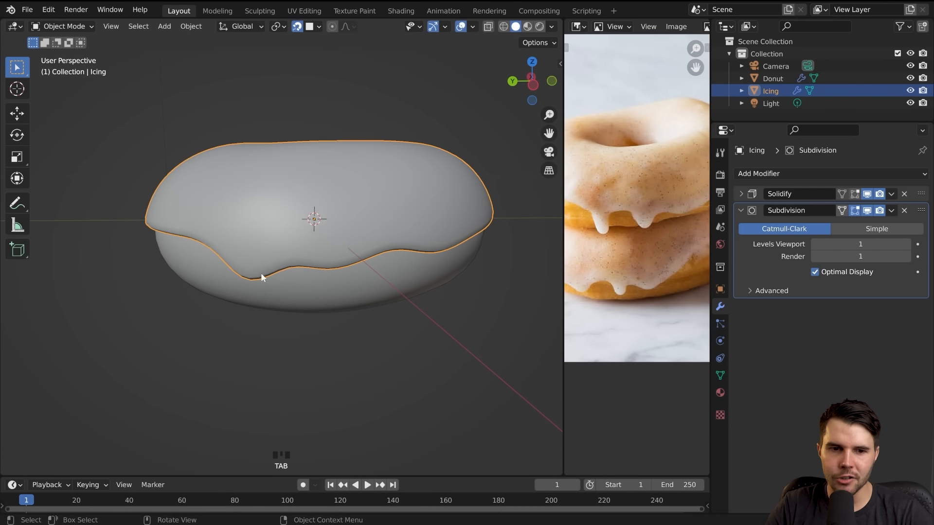
{"action": "middle_click_drag", "start_coordinate": [262, 275], "coordinate": [298, 261]}
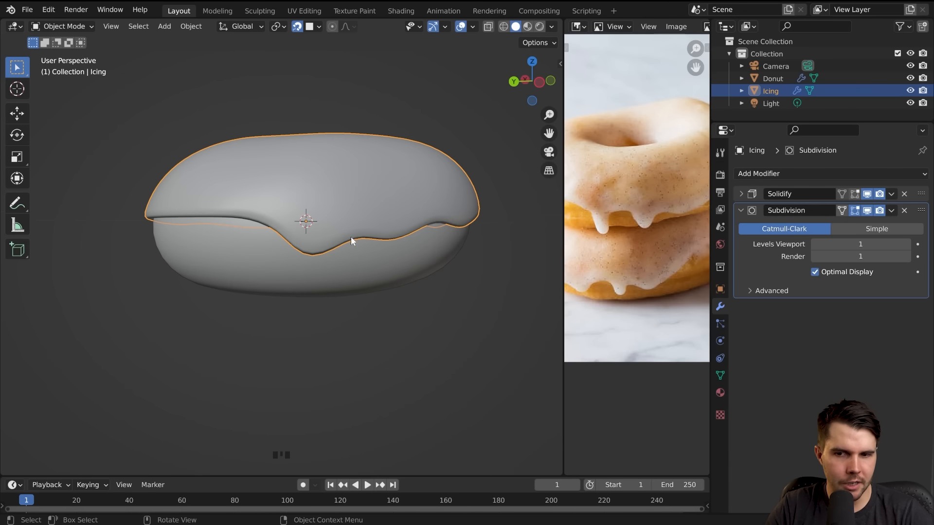
- Return to Edit Mode and undo the recent pulls on the icing's drip
{"action": "scroll", "coordinate": [351, 236], "scroll_direction": "up", "scroll_amount": 2}
{"action": "key", "text": "Tab"}
{"action": "key", "text": "ctrl+z"}
{"action": "key", "text": "ctrl+z"}
{"action": "key", "text": "ctrl+z"}
{"action": "key", "text": "ctrl+z"}
{"action": "key", "text": "ctrl+z"}
{"action": "key", "text": "ctrl+z"}
{"action": "key", "text": "ctrl+z"}
{"action": "key", "text": "ctrl+z"}
{"action": "key", "text": "ctrl+z"}
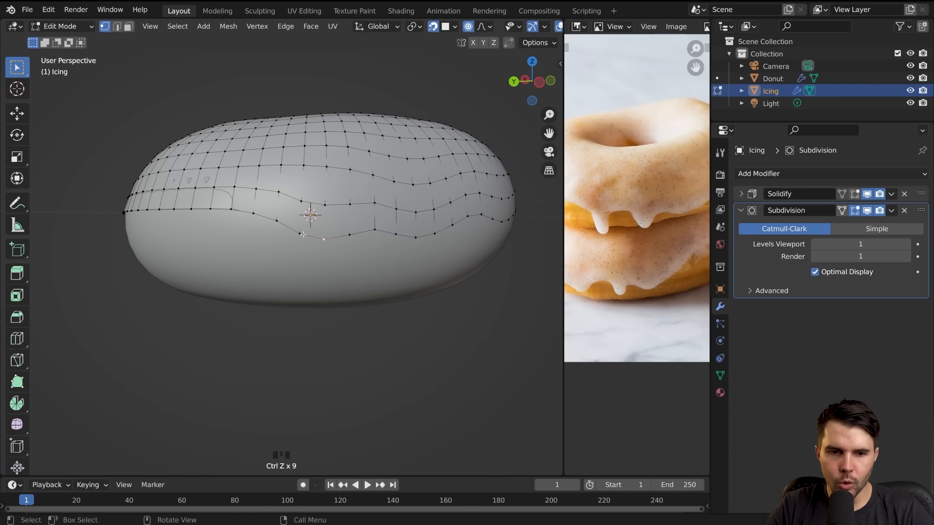
- Select three neighbouring vertices on the icing's lower edge and extrude them down about 4.4 mm to start a drip
{"action": "scroll", "coordinate": [299, 234], "scroll_direction": "up", "scroll_amount": 1}
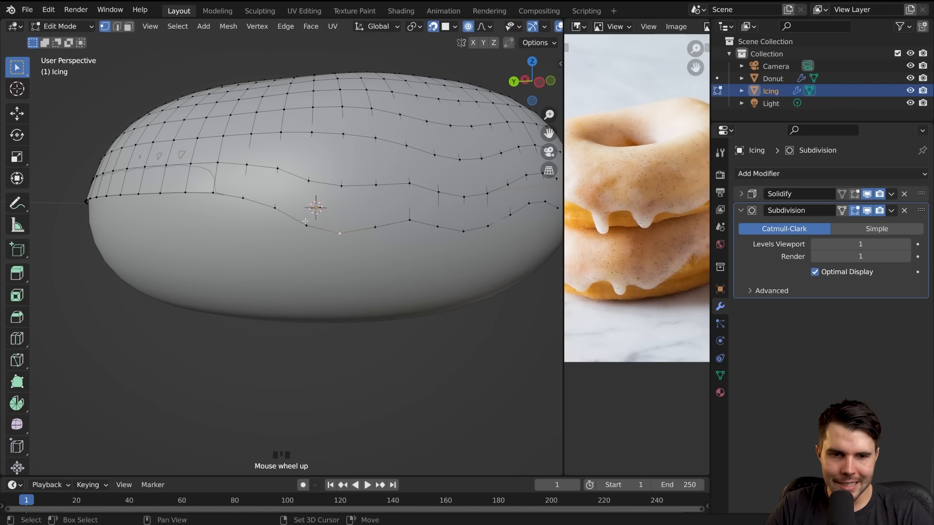
{"action": "middle_click_drag", "start_coordinate": [374, 227], "coordinate": [351, 211]}
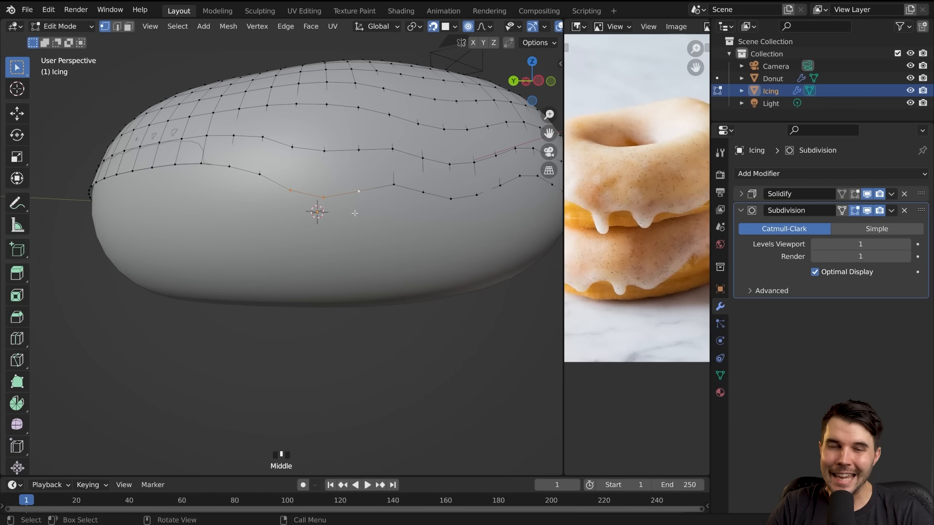
{"action": "key", "text": "e"}
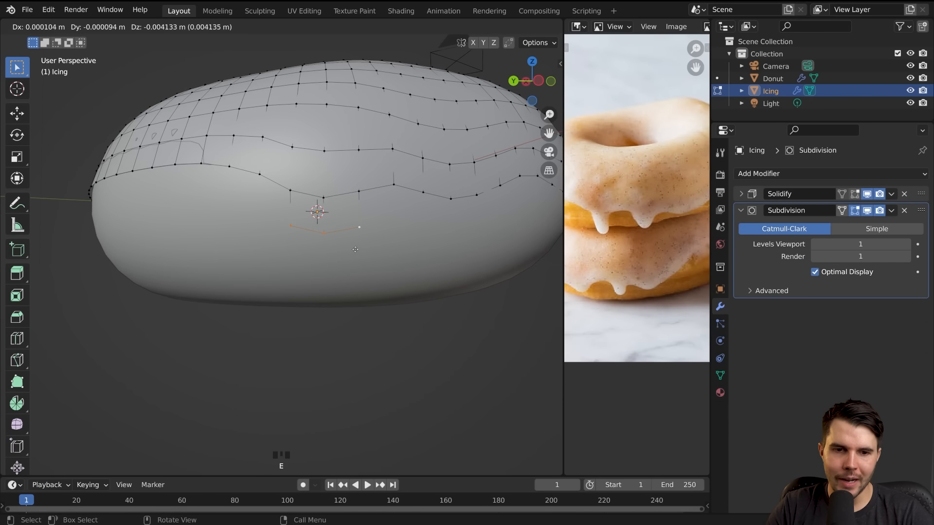
{"action": "left_click", "coordinate": [355, 251]}
{"action": "middle_click_drag", "start_coordinate": [356, 251], "coordinate": [430, 71]}
{"action": "middle_click_drag", "start_coordinate": [457, 216], "coordinate": [335, 224]}
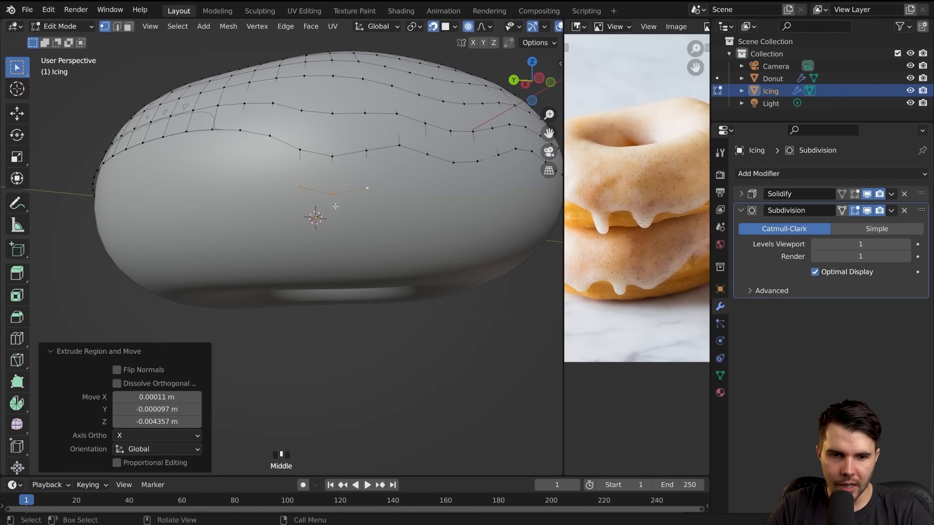
- Extrude the drip's three bottom vertices down about 4.7 mm more and inspect the drip in Object Mode
{"action": "key", "text": "e"}
{"action": "left_click", "coordinate": [338, 244]}
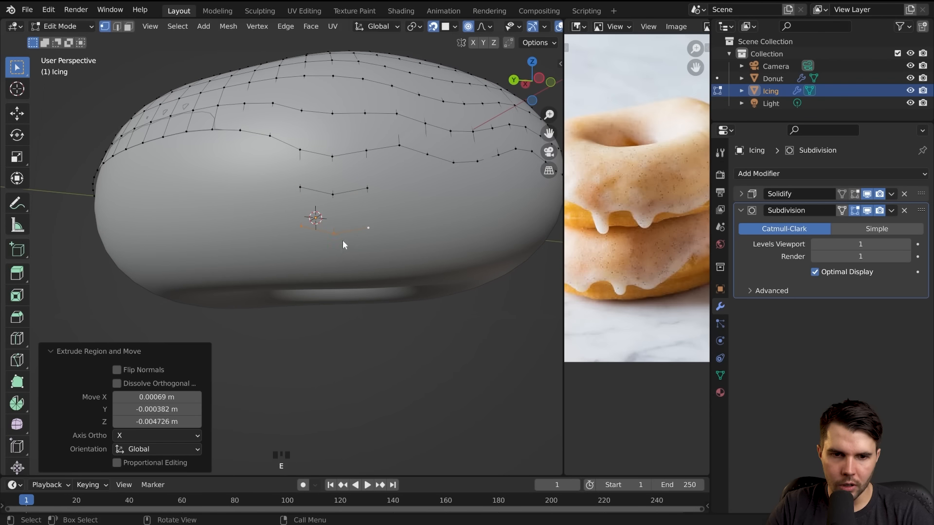
{"action": "key", "text": "Tab"}
{"action": "scroll", "coordinate": [351, 240], "scroll_direction": "down", "scroll_amount": 2}
{"action": "middle_click_drag", "start_coordinate": [352, 240], "coordinate": [321, 251]}
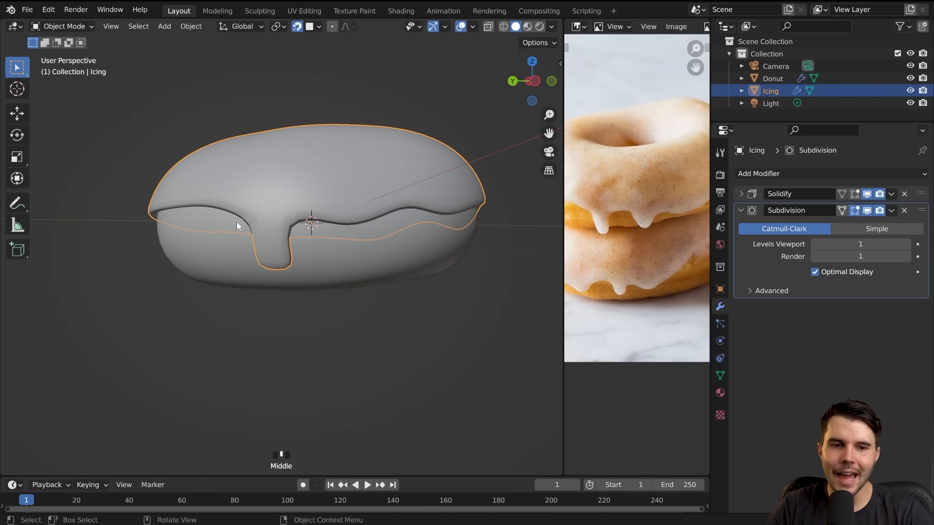
{"action": "scroll", "coordinate": [229, 220], "scroll_direction": "up", "scroll_amount": 1}
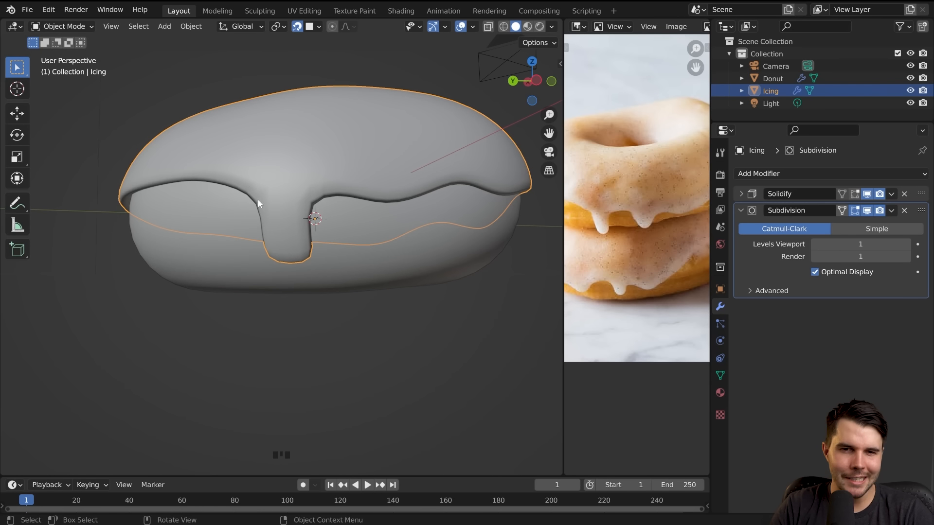
{"action": "middle_click_drag", "start_coordinate": [293, 238], "coordinate": [340, 237]}
- In Edit Mode, narrow the drip's neck by scaling its two outer vertices to about 0.8, then slightly more, with proportional size about 0.007 m
{"action": "key", "text": "Tab"}
{"action": "key", "text": "s"}
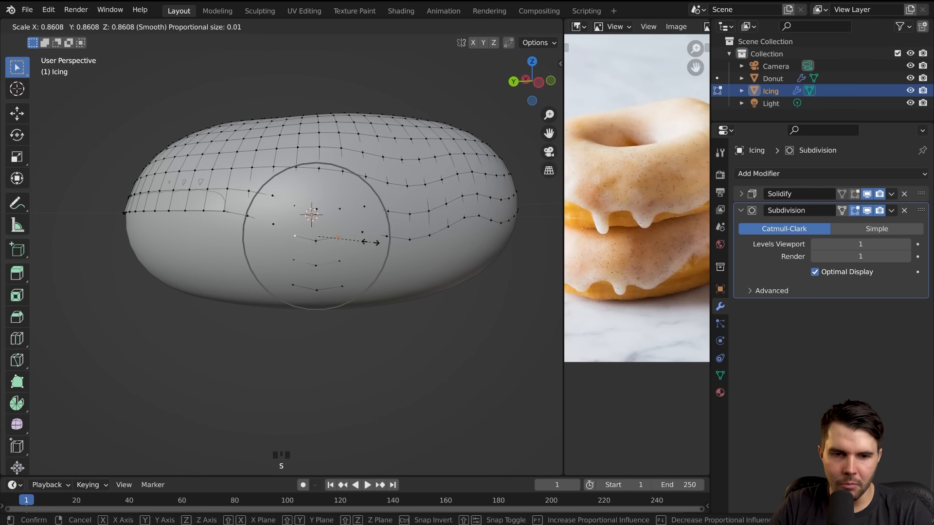
{"action": "scroll", "coordinate": [370, 241], "scroll_direction": "up", "scroll_amount": 3}
{"action": "left_click", "coordinate": [366, 242]}
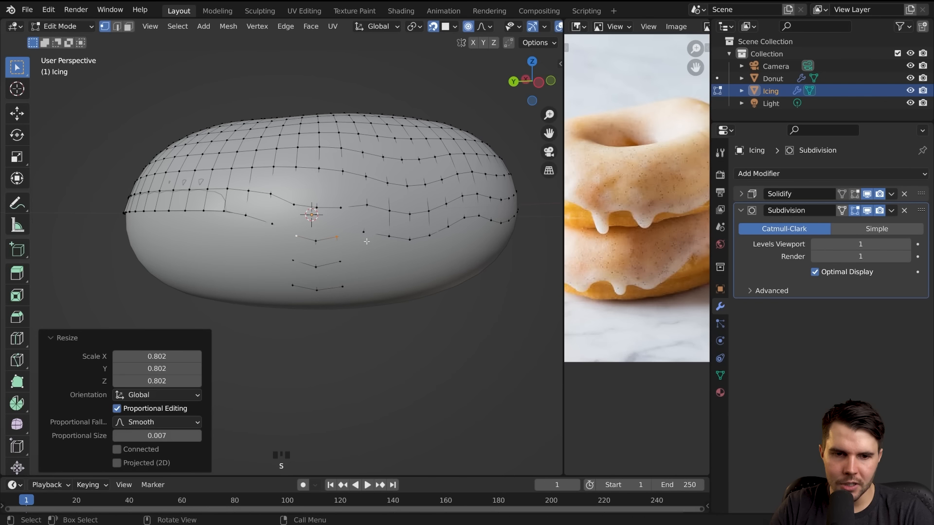
{"action": "key", "text": "s"}
{"action": "left_click", "coordinate": [367, 242]}
- Scale the two outer vertices of the drip's middle row to about 0.68 and check the shape in Object Mode
{"action": "left_click", "coordinate": [295, 259]}
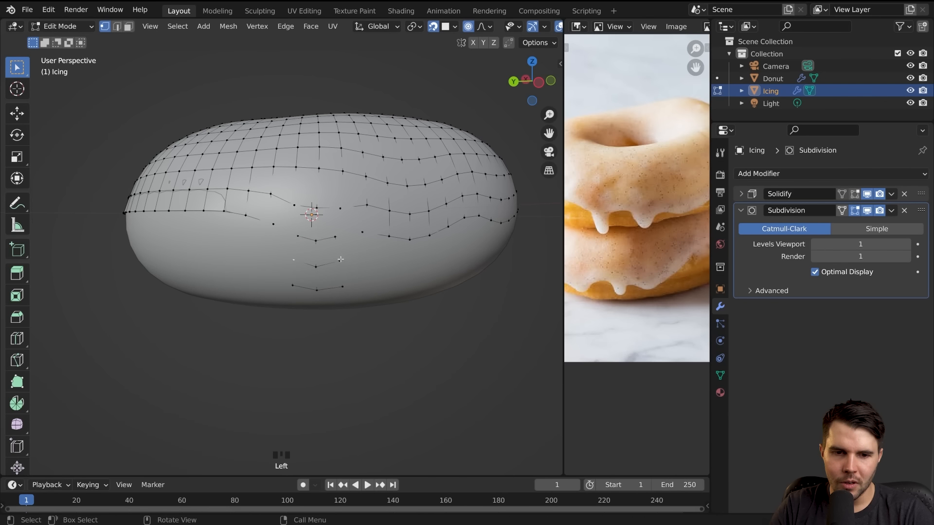
{"action": "key", "text": "s"}
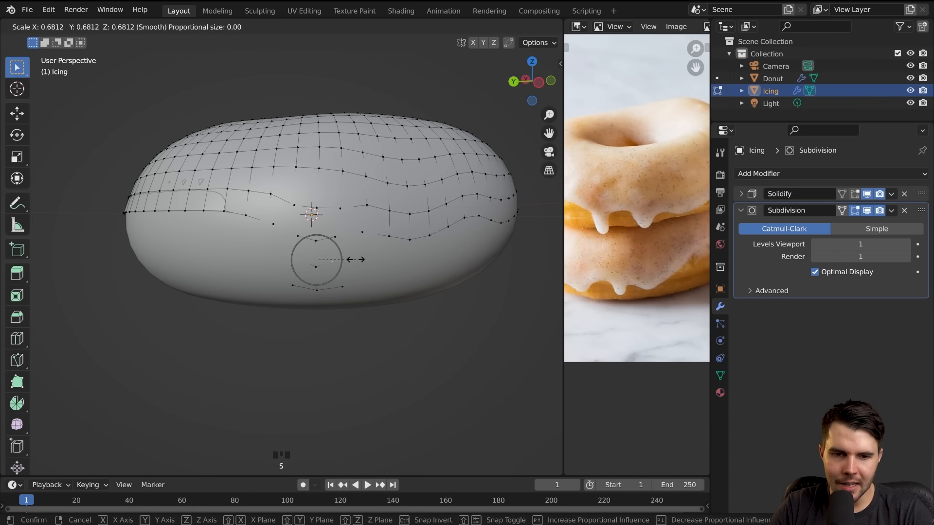
{"action": "left_click", "coordinate": [355, 259]}
{"action": "key", "text": "Tab"}
{"action": "key", "text": "Tab"}
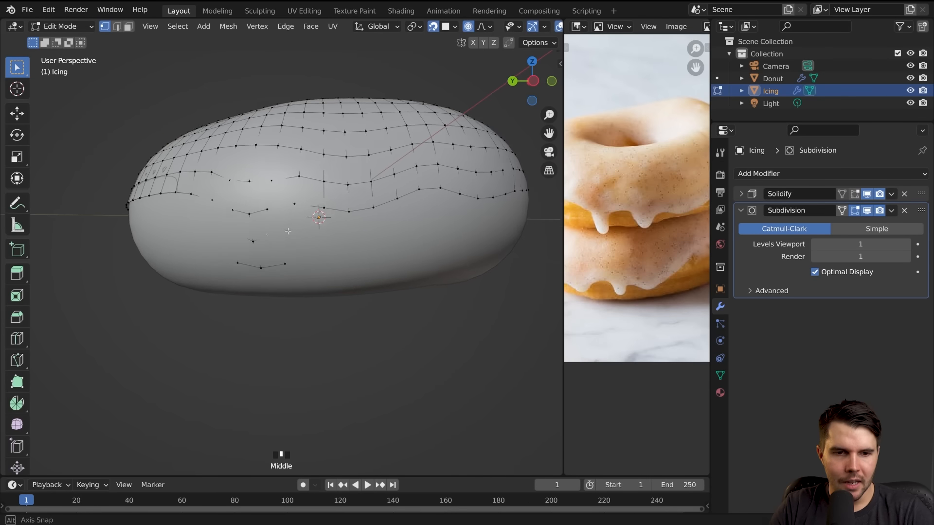
{"action": "middle_click_drag", "start_coordinate": [286, 233], "coordinate": [300, 238]}
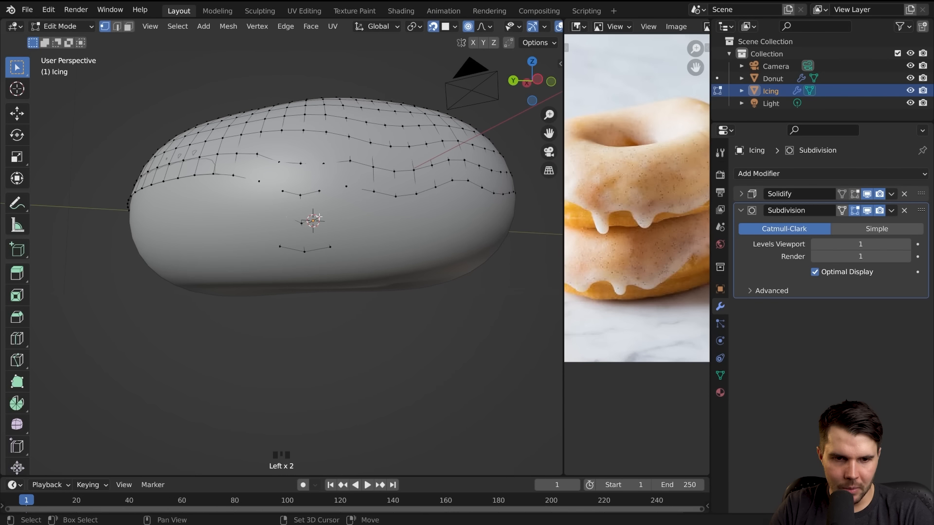
- Pull the middle vertex at the drip's tip slightly down to round the end and inspect it in Object Mode
{"action": "key", "text": "s"}
{"action": "right_click", "coordinate": [370, 230]}
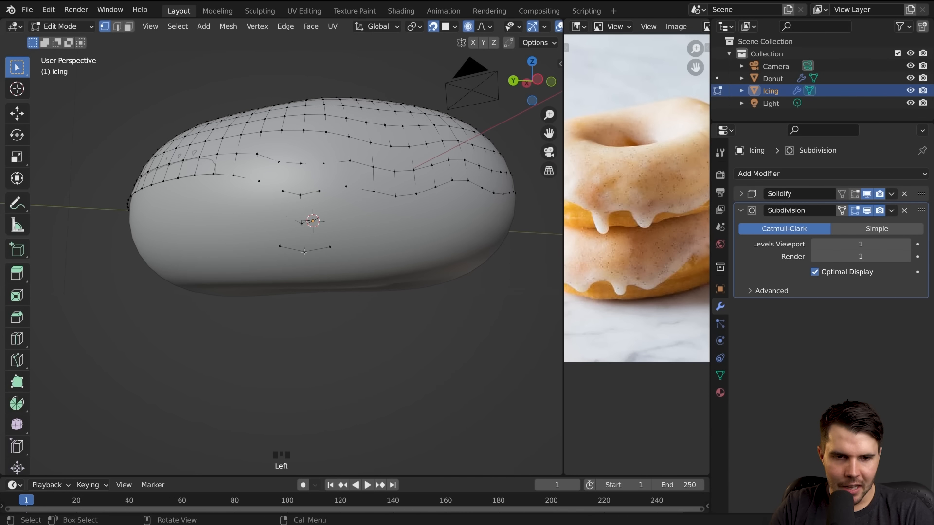
{"action": "key", "text": "Tab"}
{"action": "mouse_move", "coordinate": [347, 237]}
{"action": "middle_mouse_down"}
{"action": "mouse_move", "coordinate": [375, 235]}
{"action": "mouse_move", "coordinate": [383, 220]}
{"action": "mouse_move", "coordinate": [360, 232]}
{"action": "middle_mouse_up"}
{"action": "key", "text": "Tab"}
{"action": "key", "text": "g"}
{"action": "right_click", "coordinate": [358, 230]}
{"action": "key", "text": "g"}
{"action": "left_click", "coordinate": [357, 237]}
{"action": "key", "text": "Tab"}
{"action": "middle_click_drag", "start_coordinate": [357, 237], "coordinate": [494, 253]}
{"action": "middle_click_drag", "start_coordinate": [239, 238], "coordinate": [316, 233]}
- In Edit Mode, pull an icing edge vertex beside the first drip down with a proportional size of about 0.0072 m
{"action": "key", "text": "Tab"}
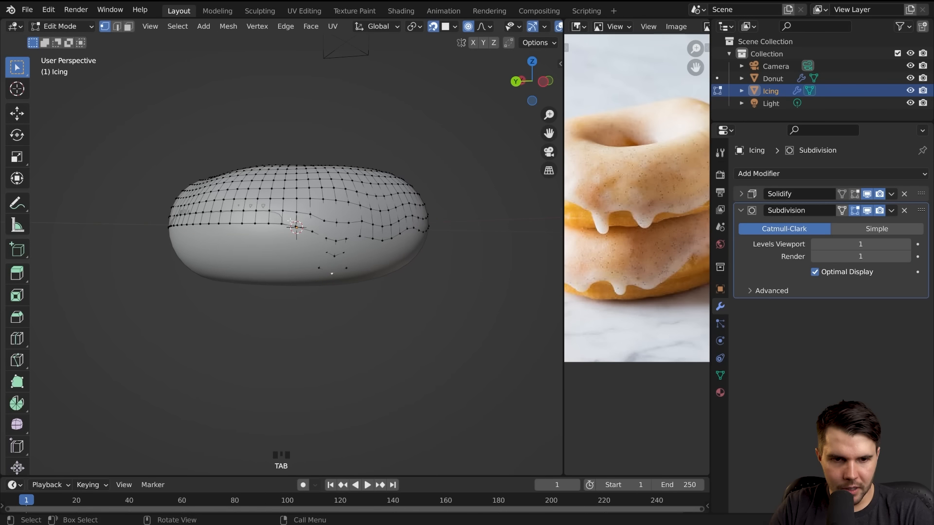
{"action": "left_click", "coordinate": [281, 225]}
{"action": "key", "text": "g"}
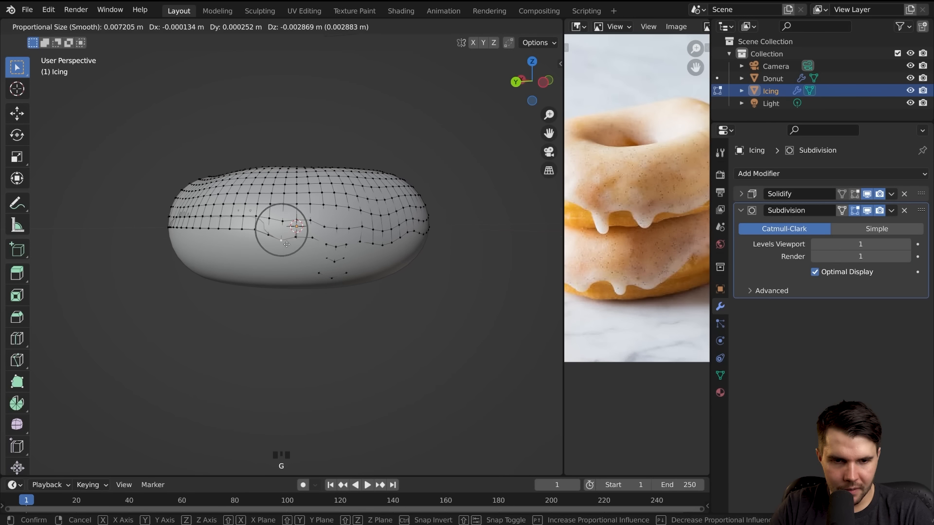
{"action": "left_click", "coordinate": [287, 249]}
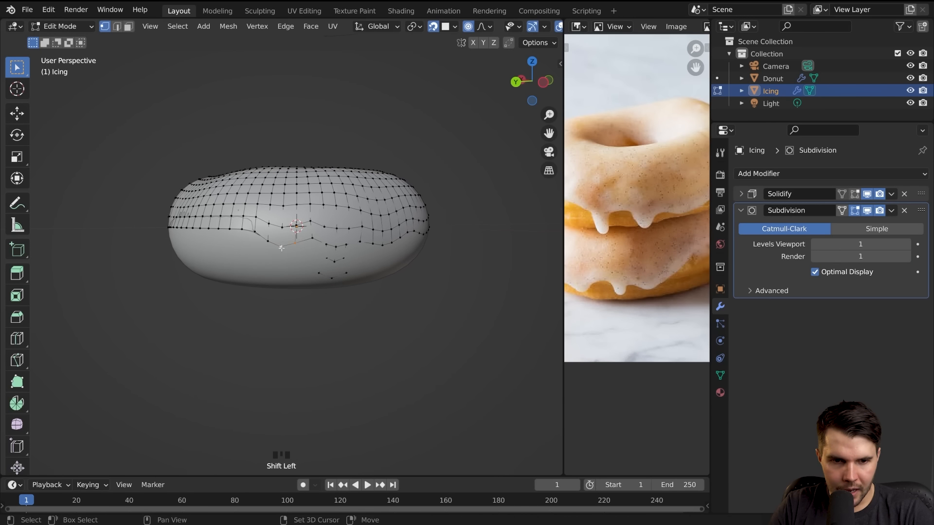
- Extrude two edge vertices beside the first drip downward and nudge one of the new vertices to level them
{"action": "key", "text": "e"}
{"action": "left_click", "coordinate": [293, 263]}
{"action": "left_click", "coordinate": [294, 264]}
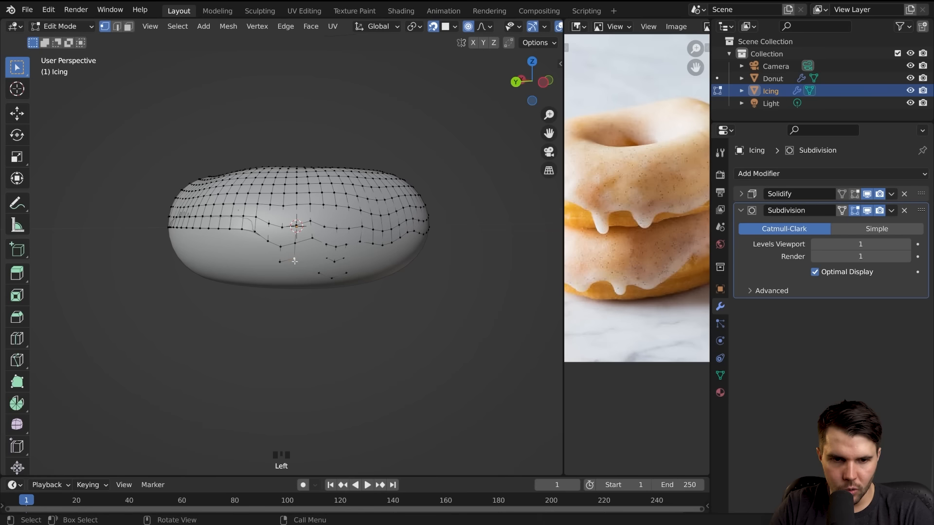
{"action": "key", "text": "g"}
{"action": "left_click", "coordinate": [294, 265]}
- Extrude the second drip's two bottom vertices down again and inspect both drips in Object Mode
{"action": "left_click", "coordinate": [293, 263]}
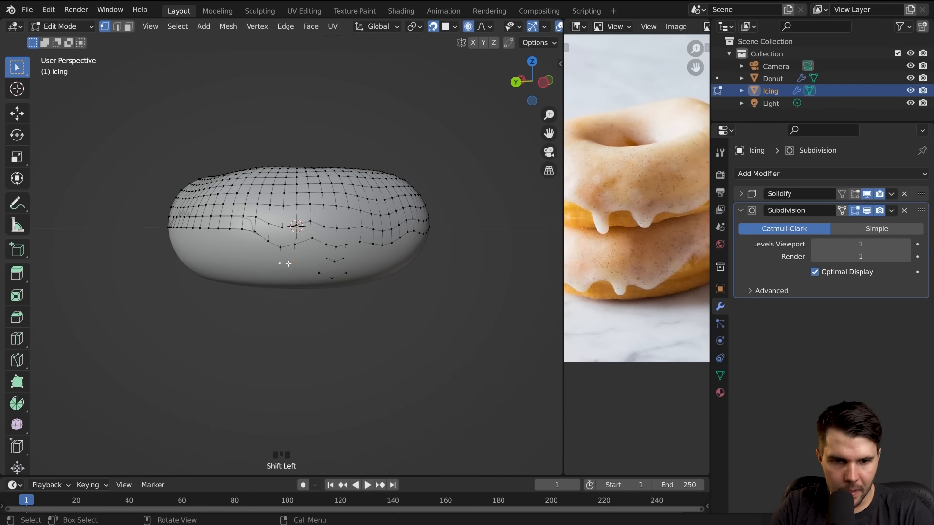
{"action": "key", "text": "e"}
{"action": "left_click", "coordinate": [293, 264]}
{"action": "key", "text": "Tab"}
{"action": "mouse_move", "coordinate": [305, 248]}
{"action": "middle_mouse_down"}
{"action": "mouse_move", "coordinate": [271, 256]}
{"action": "mouse_move", "coordinate": [292, 254]}
{"action": "middle_mouse_up"}
{"action": "scroll", "coordinate": [292, 254], "scroll_direction": "up", "scroll_amount": 1}
- Reposition two edge vertices near the second drip's base, using a smaller proportional size to refine the curve
{"action": "key", "text": "Tab"}
{"action": "left_click", "coordinate": [255, 227]}
{"action": "key", "text": "g"}
{"action": "left_click", "coordinate": [250, 222]}
{"action": "left_click", "coordinate": [271, 221]}
{"action": "key", "text": "g"}
{"action": "scroll", "coordinate": [272, 220], "scroll_direction": "up", "scroll_amount": 7}
{"action": "left_click", "coordinate": [272, 220]}
{"action": "middle_click_drag", "start_coordinate": [272, 220], "coordinate": [254, 242]}
{"action": "key", "text": "g"}
{"action": "left_click", "coordinate": [290, 222]}
- Scale the selected vertices near the second drip, check the result in Object Mode, and deselect everything
{"action": "key", "text": "Tab"}
{"action": "scroll", "coordinate": [276, 225], "scroll_direction": "up", "scroll_amount": 2}
{"action": "key", "text": "Tab"}
{"action": "scroll", "coordinate": [273, 247], "scroll_direction": "up", "scroll_amount": 2}
{"action": "key", "text": "s"}
{"action": "left_click", "coordinate": [305, 243]}
{"action": "key", "text": "Tab"}
{"action": "scroll", "coordinate": [312, 255], "scroll_direction": "down", "scroll_amount": 2}
{"action": "key", "text": "alt+a"}
{"action": "scroll", "coordinate": [271, 263], "scroll_direction": "down", "scroll_amount": 2}
{"action": "scroll", "coordinate": [304, 240], "scroll_direction": "up", "scroll_amount": 2}
{"action": "scroll", "coordinate": [254, 242], "scroll_direction": "up", "scroll_amount": 2}
- In Edit Mode, raise an edge vertex on another side of the icing about 3.1 mm with a proportional size of 0.012 m
{"action": "key", "text": "Tab"}
{"action": "left_click", "coordinate": [291, 214]}
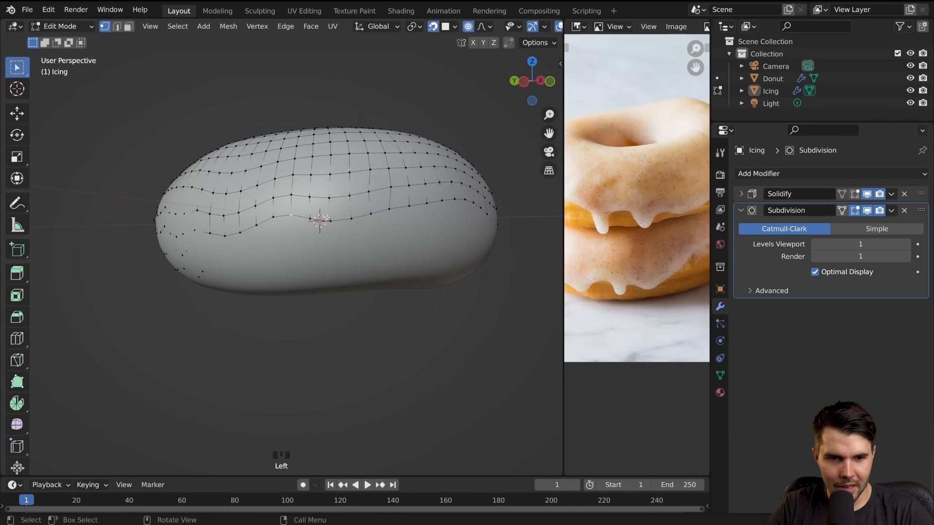
{"action": "middle_click_drag", "start_coordinate": [350, 224], "coordinate": [296, 255]}
{"action": "key", "text": "g"}
{"action": "scroll", "coordinate": [302, 245], "scroll_direction": "down", "scroll_amount": 6}
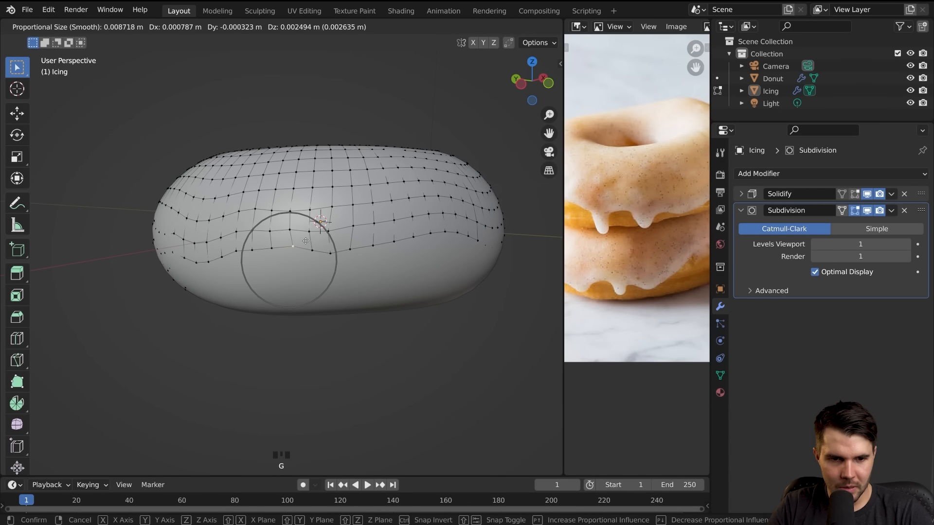
{"action": "left_click", "coordinate": [305, 238]}
{"action": "scroll", "coordinate": [304, 237], "scroll_direction": "down", "scroll_amount": 3}
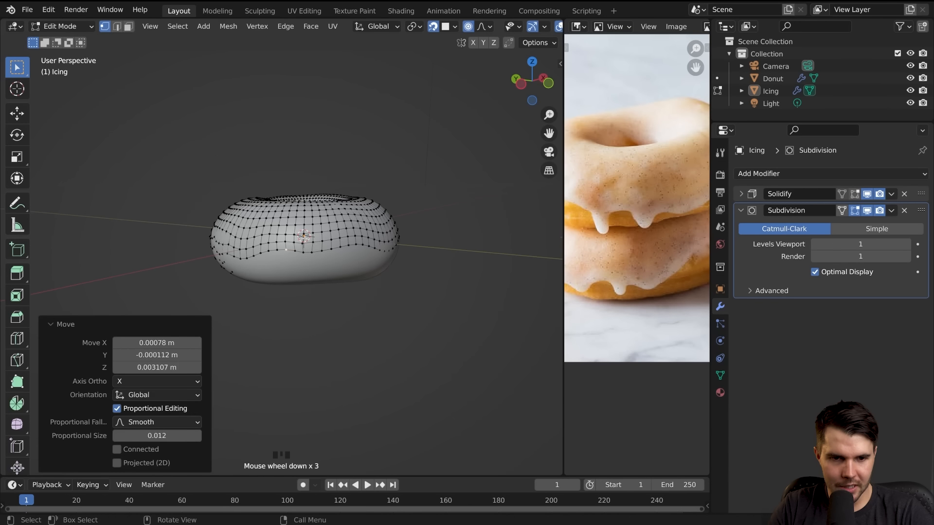
- Pull the icing's edge down beside the raised area, check it in Object Mode, and select the icing
{"action": "key", "text": "g"}
{"action": "right_click", "coordinate": [315, 240]}
{"action": "middle_click_drag", "start_coordinate": [315, 240], "coordinate": [288, 231]}
{"action": "key", "text": "g"}
{"action": "left_click", "coordinate": [299, 249]}
{"action": "key", "text": "Tab"}
{"action": "scroll", "coordinate": [281, 251], "scroll_direction": "up", "scroll_amount": 1}
{"action": "left_click", "coordinate": [270, 231]}
- Back in Edit Mode, reposition several vertices along this side of the icing's edge with proportional editing, reducing its size for the last one
{"action": "key", "text": "Tab"}
{"action": "scroll", "coordinate": [294, 249], "scroll_direction": "up", "scroll_amount": 1}
{"action": "key", "text": "g"}
{"action": "left_click", "coordinate": [290, 252]}
{"action": "left_click", "coordinate": [290, 247]}
{"action": "key", "text": "g"}
{"action": "left_click", "coordinate": [290, 243]}
{"action": "left_click", "coordinate": [291, 241]}
{"action": "key", "text": "g"}
{"action": "scroll", "coordinate": [291, 239], "scroll_direction": "up", "scroll_amount": 5}
{"action": "left_click", "coordinate": [293, 237]}
- Move one more vertex on this stretch of the icing's edge and inspect the outline in Object Mode
{"action": "left_click", "coordinate": [319, 234]}
{"action": "left_click", "coordinate": [319, 246]}
{"action": "key", "text": "g"}
{"action": "left_click", "coordinate": [305, 248]}
{"action": "key", "text": "Tab"}
{"action": "scroll", "coordinate": [292, 237], "scroll_direction": "down", "scroll_amount": 2}
{"action": "scroll", "coordinate": [307, 238], "scroll_direction": "up", "scroll_amount": 2}
{"action": "scroll", "coordinate": [288, 231], "scroll_direction": "down", "scroll_amount": 1}
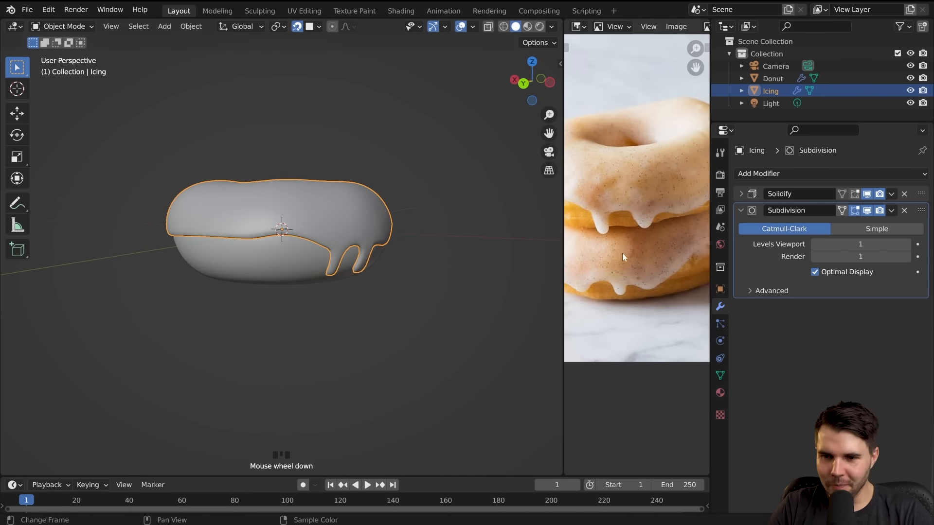
- Pull an edge vertex on the flat side of the icing down about 1.2 mm with a proportional size of 0.014 m
{"action": "scroll", "coordinate": [614, 251], "scroll_direction": "down", "scroll_amount": 3}
{"action": "middle_click_drag", "start_coordinate": [632, 254], "coordinate": [662, 249]}
{"action": "scroll", "coordinate": [662, 250], "scroll_direction": "up", "scroll_amount": 1}
{"action": "middle_click_drag", "start_coordinate": [294, 219], "coordinate": [290, 217]}
{"action": "key", "text": "Tab"}
{"action": "left_click", "coordinate": [230, 237]}
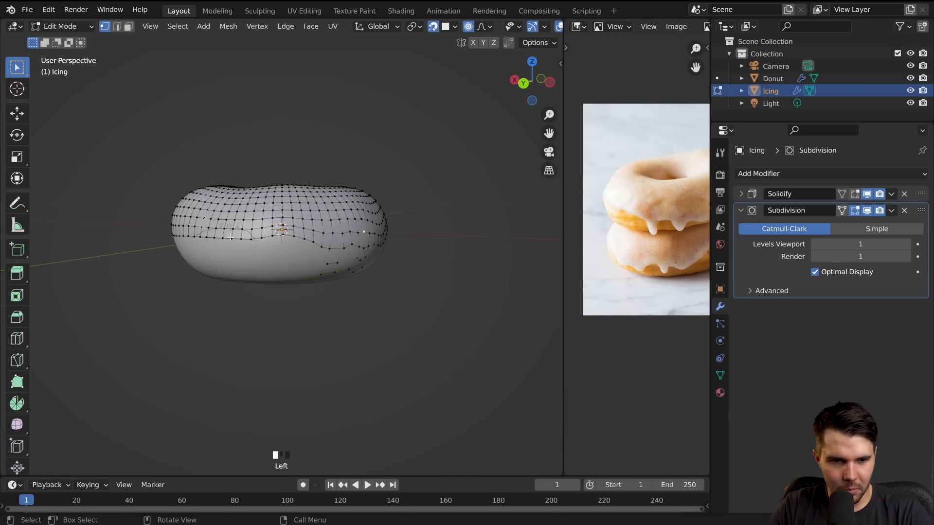
{"action": "middle_click_drag", "start_coordinate": [230, 237], "coordinate": [233, 240]}
{"action": "key", "text": "g"}
{"action": "left_click", "coordinate": [252, 243]}
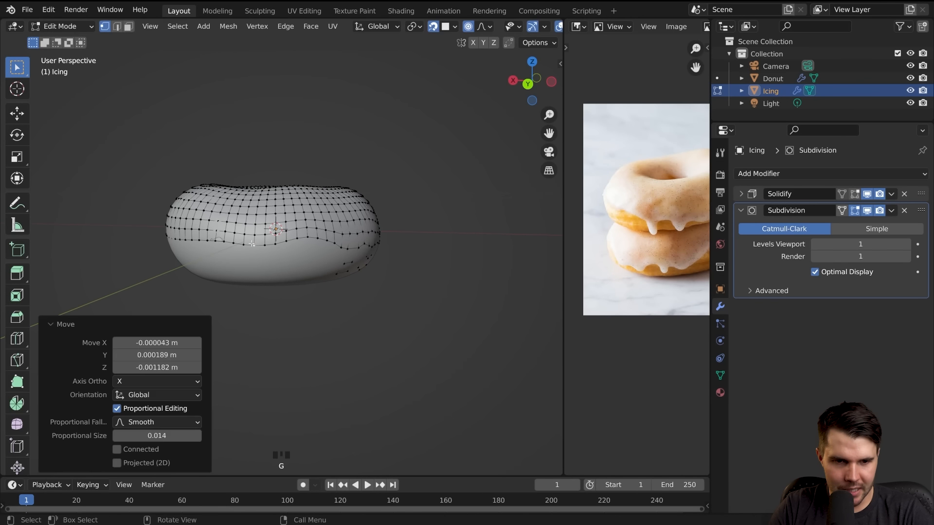
- Pull a vertex in the shallow dip beside the two drips further down and inspect the icing in Object Mode
{"action": "scroll", "coordinate": [658, 260], "scroll_direction": "down", "scroll_amount": 2}
{"action": "scroll", "coordinate": [658, 260], "scroll_direction": "up", "scroll_amount": 2}
{"action": "middle_click_drag", "start_coordinate": [462, 274], "coordinate": [627, 275]}
{"action": "scroll", "coordinate": [348, 250], "scroll_direction": "up", "scroll_amount": 1}
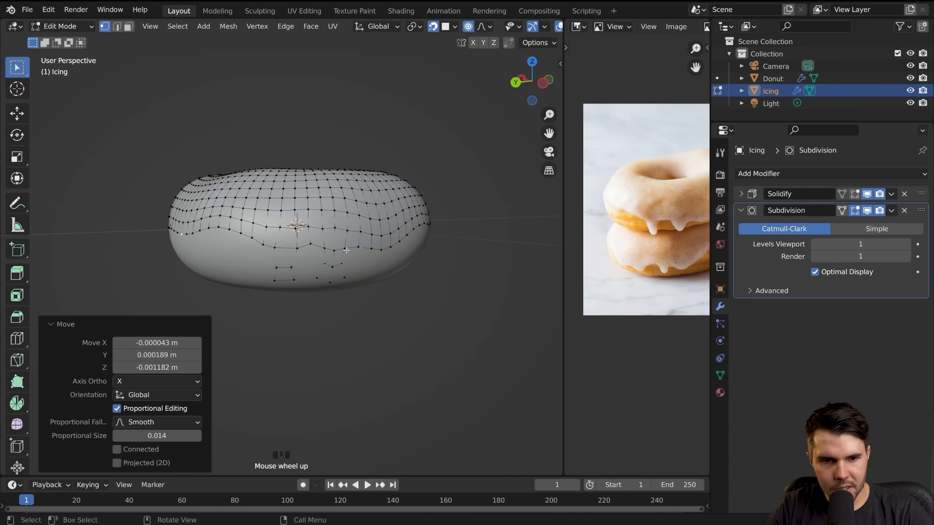
{"action": "scroll", "coordinate": [233, 229], "scroll_direction": "up", "scroll_amount": 1}
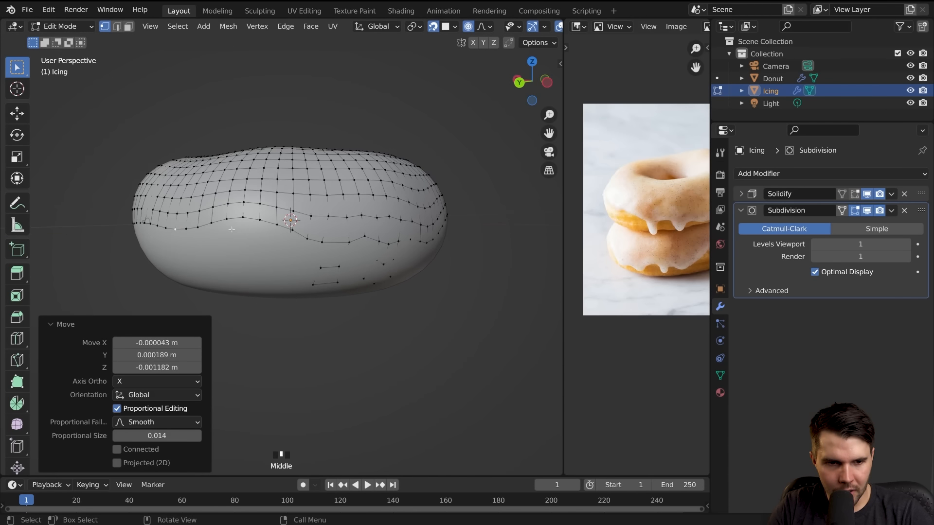
{"action": "left_click", "coordinate": [218, 229]}
{"action": "left_click", "coordinate": [215, 225]}
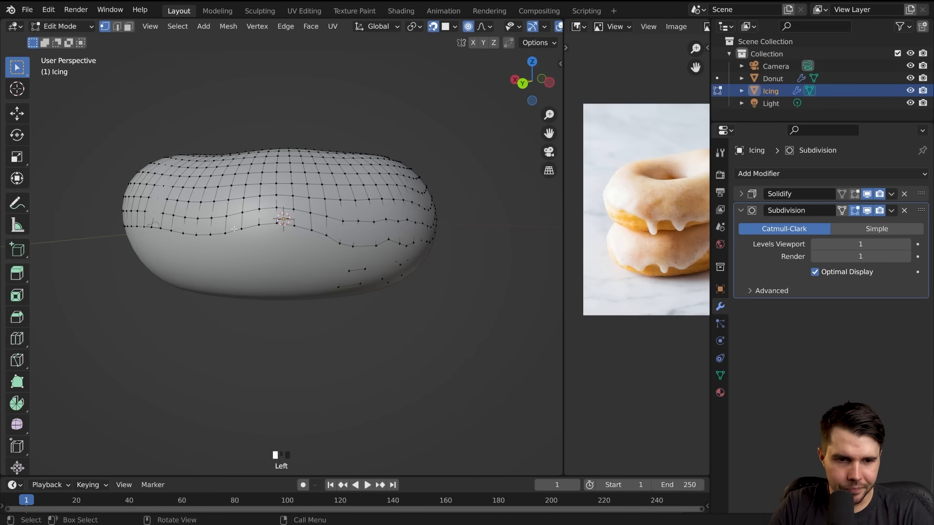
{"action": "key", "text": "g"}
{"action": "left_click", "coordinate": [240, 248]}
{"action": "key", "text": "Tab"}
{"action": "middle_click_drag", "start_coordinate": [247, 249], "coordinate": [372, 242]}
{"action": "scroll", "coordinate": [371, 253], "scroll_direction": "up", "scroll_amount": 2}
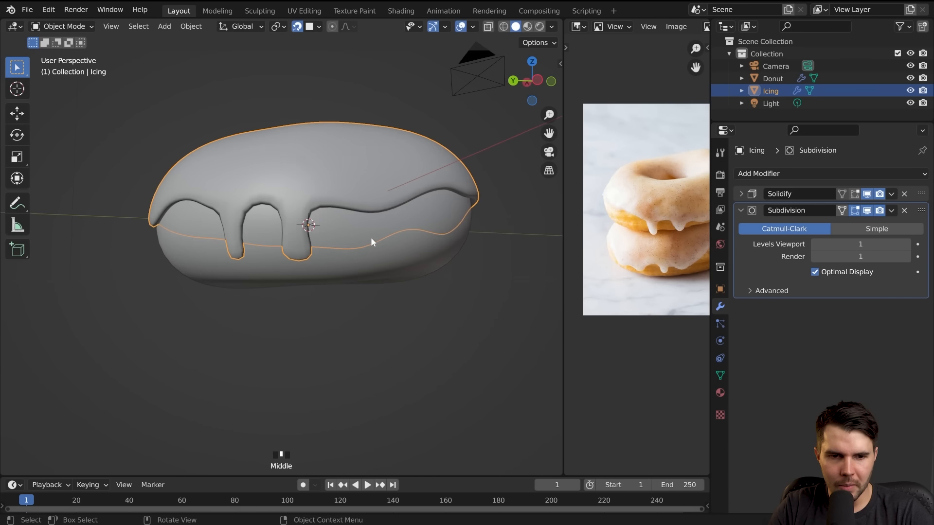
- Lower an edge vertex on the raised wave beside the drips about 1.6 mm with a proportional size of 0.010 m
{"action": "key", "text": "Tab"}
{"action": "key", "text": "Tab"}
{"action": "middle_click_drag", "start_coordinate": [273, 224], "coordinate": [266, 237]}
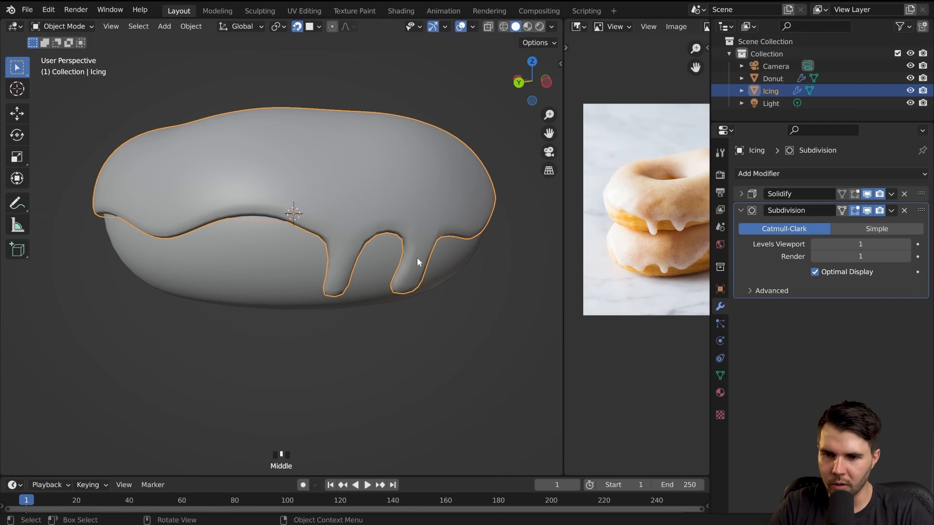
{"action": "key", "text": "Tab"}
{"action": "left_click", "coordinate": [243, 232]}
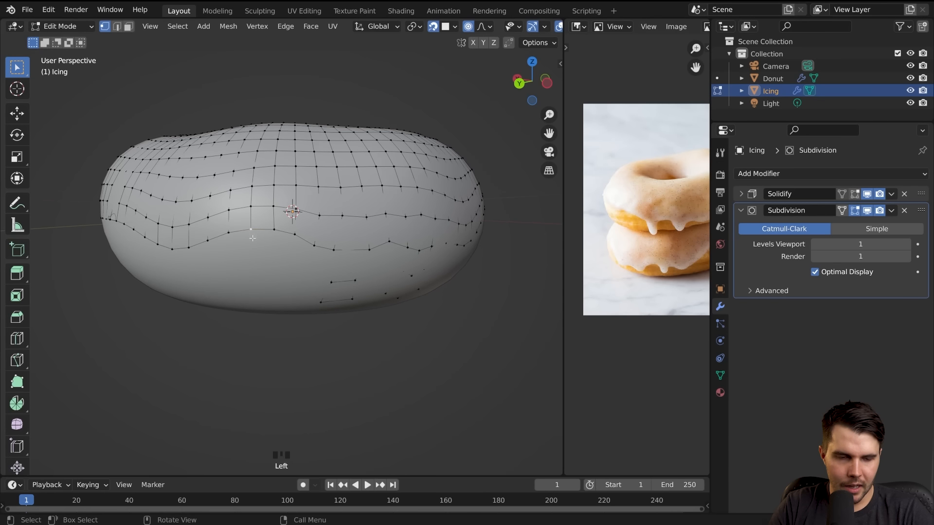
{"action": "key", "text": "g"}
{"action": "scroll", "coordinate": [252, 241], "scroll_direction": "up", "scroll_amount": 5}
{"action": "left_click", "coordinate": [252, 248]}
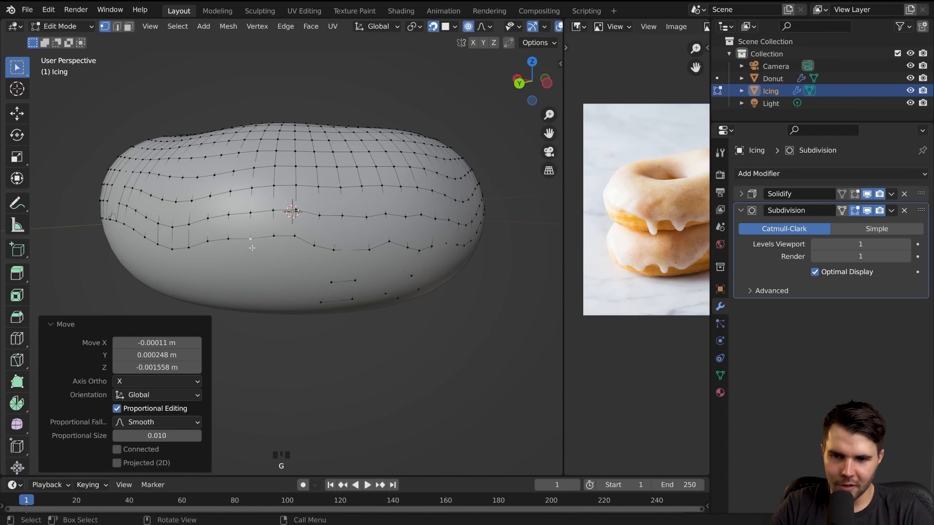
- Pull a neighbouring vertex on the icing's dip down with a larger proportional size
{"action": "left_click", "coordinate": [193, 247]}
{"action": "middle_click_drag", "start_coordinate": [193, 248], "coordinate": [222, 242]}
{"action": "key", "text": "g"}
{"action": "scroll", "coordinate": [223, 251], "scroll_direction": "down", "scroll_amount": 6}
{"action": "left_click", "coordinate": [223, 261]}
- Examine the icing's outline from several sides in Object Mode and compare it with the donuts in the reference photo
{"action": "key", "text": "Tab"}
{"action": "scroll", "coordinate": [263, 265], "scroll_direction": "down", "scroll_amount": 3}
{"action": "middle_click_drag", "start_coordinate": [304, 269], "coordinate": [267, 263]}
{"action": "scroll", "coordinate": [306, 267], "scroll_direction": "down", "scroll_amount": 2}
{"action": "scroll", "coordinate": [302, 263], "scroll_direction": "up", "scroll_amount": 1}
{"action": "scroll", "coordinate": [292, 263], "scroll_direction": "down", "scroll_amount": 1}
{"action": "middle_click_drag", "start_coordinate": [314, 263], "coordinate": [297, 264]}
{"action": "scroll", "coordinate": [297, 263], "scroll_direction": "up", "scroll_amount": 1}
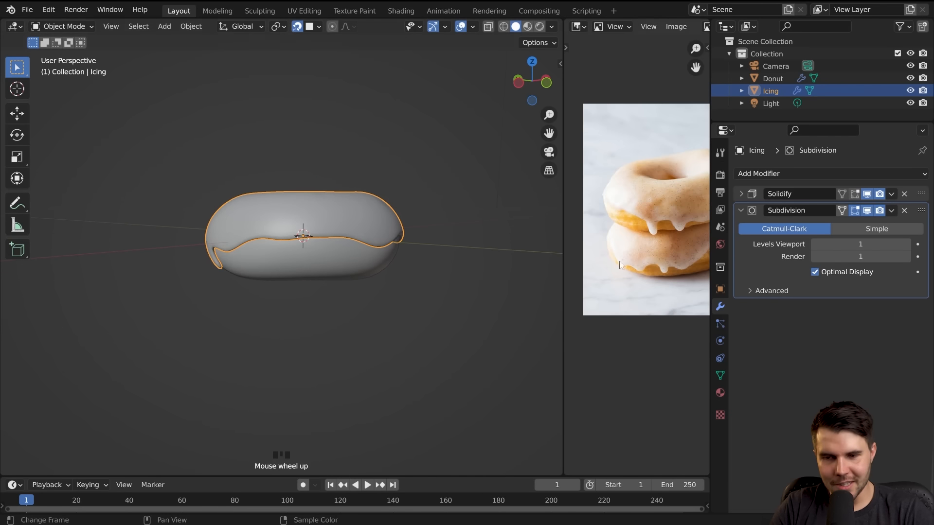
{"action": "middle_click_drag", "start_coordinate": [696, 259], "coordinate": [622, 277]}
- Enter Edit Mode on the icing and select three neighbouring edge vertices in the dip of the undripped side
{"action": "key", "text": "Tab"}
{"action": "scroll", "coordinate": [301, 250], "scroll_direction": "up", "scroll_amount": 2}
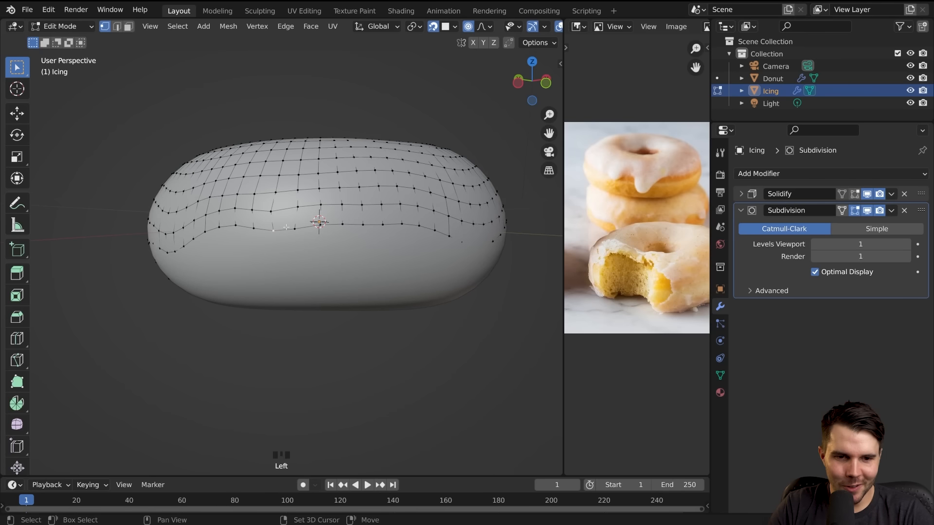
{"action": "middle_click_drag", "start_coordinate": [297, 226], "coordinate": [309, 227]}
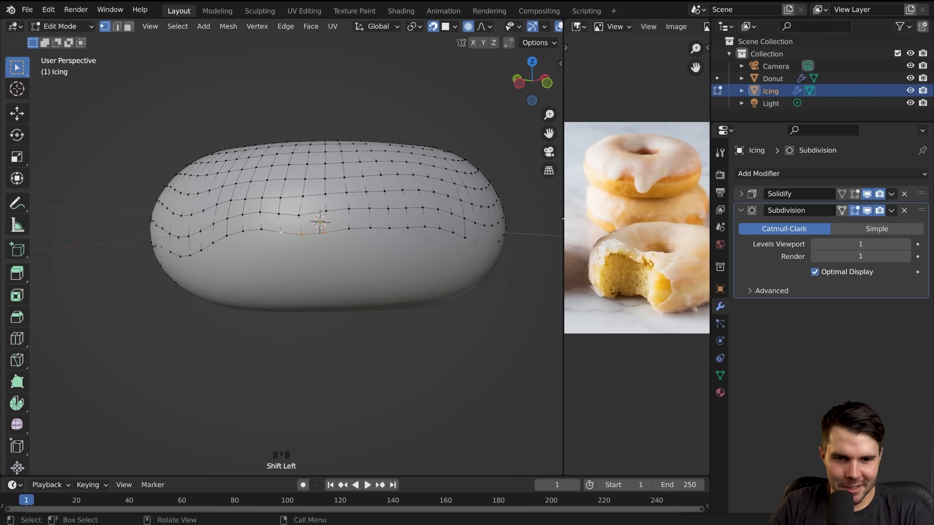
{"action": "scroll", "coordinate": [642, 183], "scroll_direction": "up", "scroll_amount": 2}
{"action": "middle_click_drag", "start_coordinate": [306, 243], "coordinate": [358, 244]}
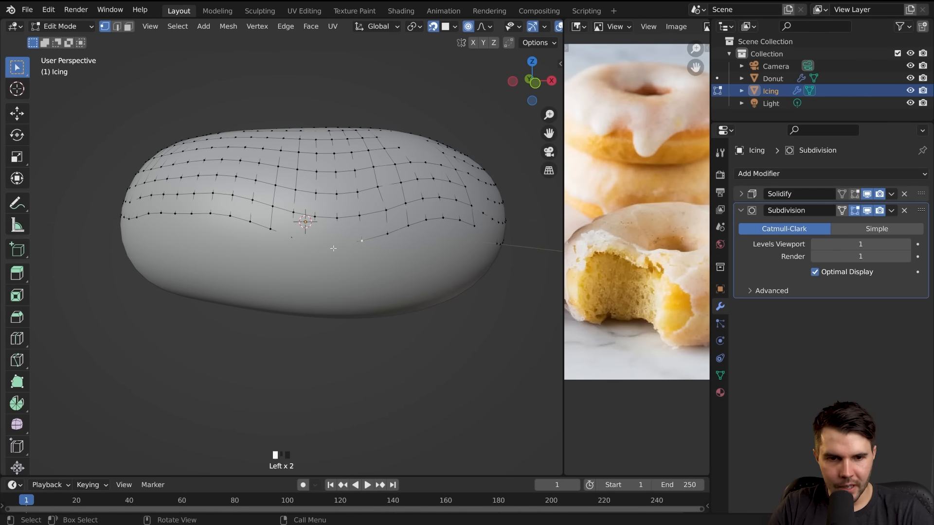
{"action": "key", "text": "g"}
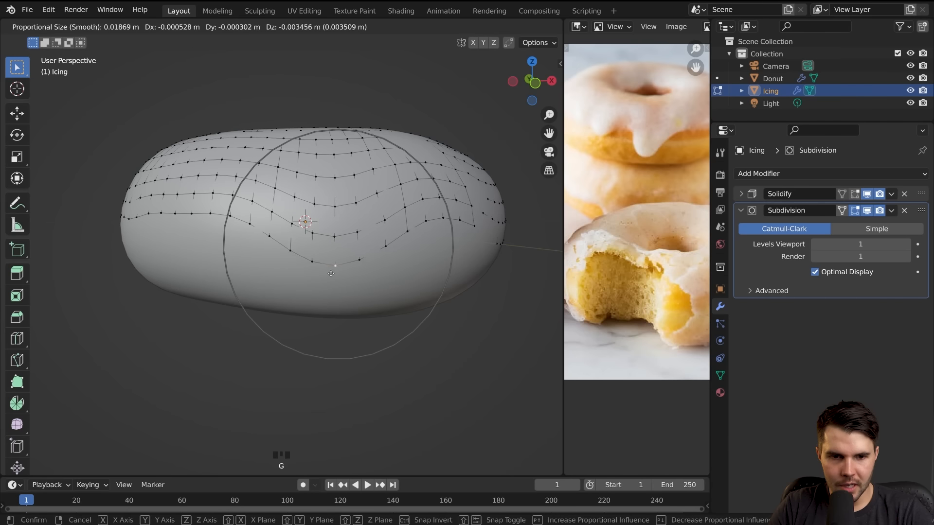
{"action": "left_click", "coordinate": [319, 252]}
{"action": "key", "text": "shift+z"}
{"action": "key", "text": "shift+z"}
- Extrude the selected edge vertices down about 4 mm and about 4.9 mm into a drip, and narrow its tip
{"action": "key", "text": "e"}
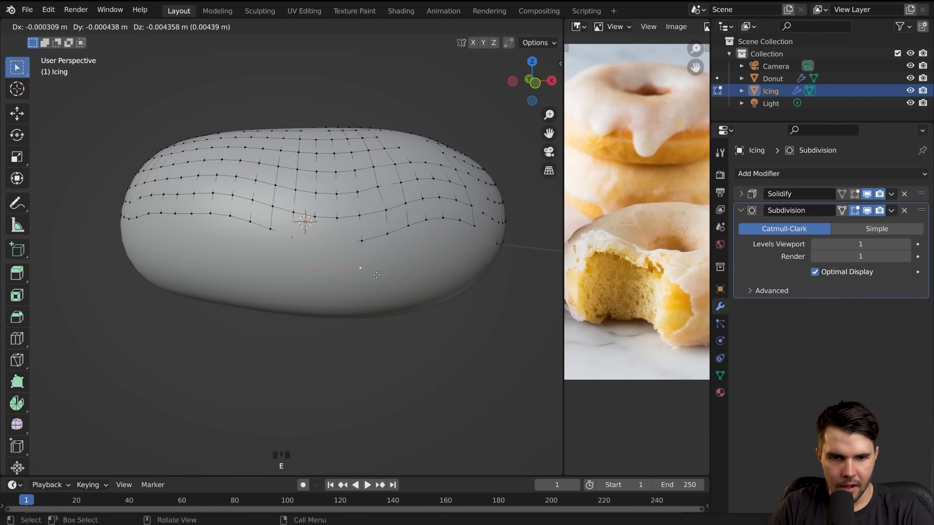
{"action": "left_click", "coordinate": [377, 275]}
{"action": "middle_click_drag", "start_coordinate": [375, 273], "coordinate": [372, 265]}
{"action": "key", "text": "e"}
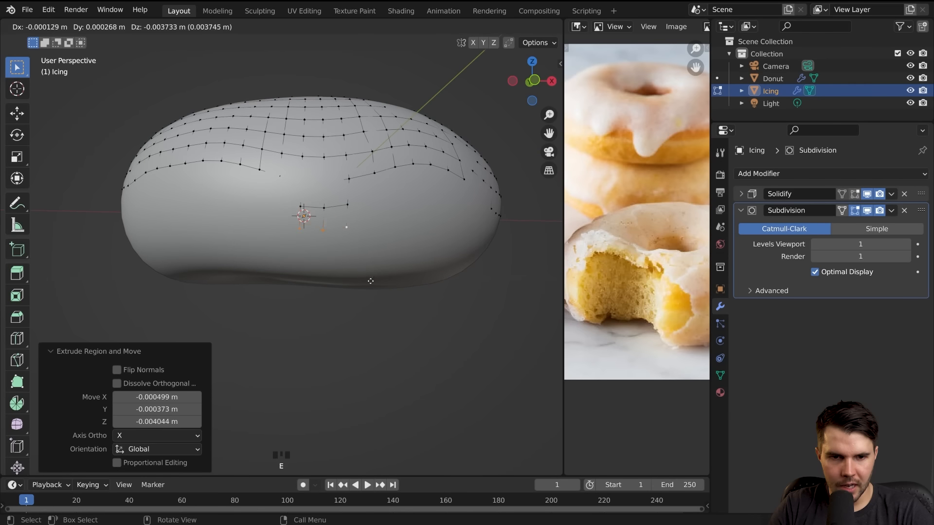
{"action": "left_click", "coordinate": [369, 288]}
{"action": "key", "text": "s"}
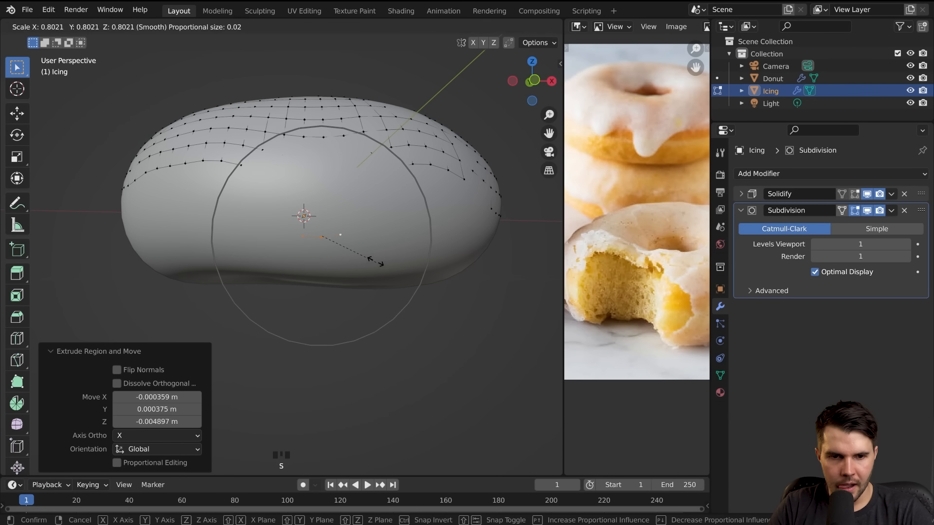
{"action": "left_click", "coordinate": [360, 246]}
{"action": "key", "text": "Tab"}
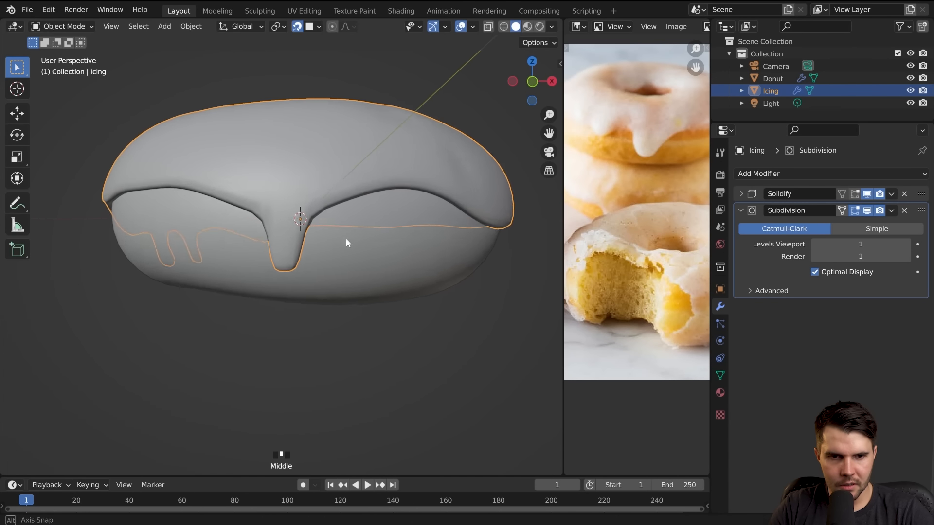
- Refine the new drip's upper vertices and the edge beside its root using a proportional size of about 0.007 m
{"action": "key", "text": "Tab"}
{"action": "key", "text": "g"}
{"action": "left_click", "coordinate": [290, 265]}
{"action": "key", "text": "g"}
{"action": "left_click", "coordinate": [292, 262]}
{"action": "key", "text": "g"}
{"action": "scroll", "coordinate": [291, 259], "scroll_direction": "up", "scroll_amount": 3}
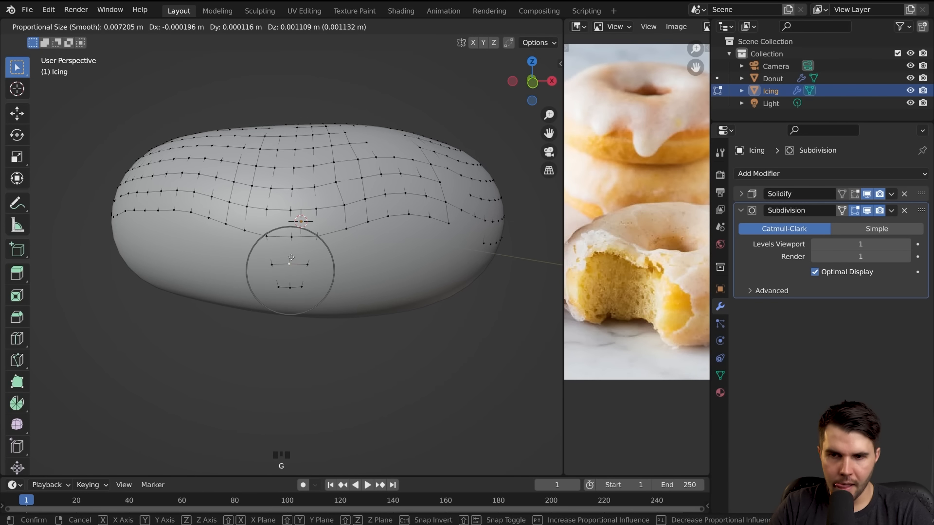
{"action": "left_click", "coordinate": [292, 258]}
{"action": "left_click", "coordinate": [266, 237]}
{"action": "key", "text": "g"}
{"action": "left_click", "coordinate": [273, 232]}
- Pull an edge vertex beside the new drip down about 5.1 mm with a proportional size of about 0.0096 m
{"action": "middle_click_drag", "start_coordinate": [243, 230], "coordinate": [245, 224]}
{"action": "left_click", "coordinate": [239, 212]}
{"action": "key", "text": "g"}
{"action": "scroll", "coordinate": [233, 229], "scroll_direction": "down", "scroll_amount": 3}
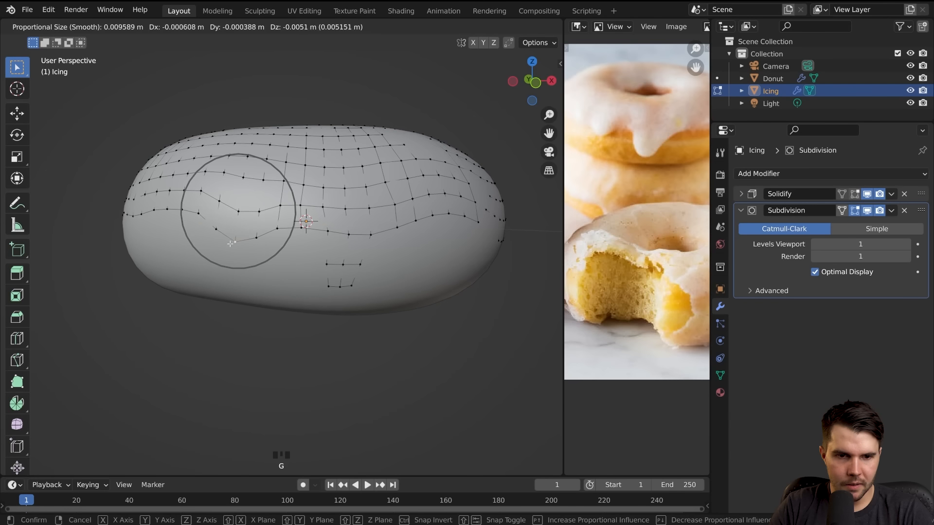
{"action": "left_click", "coordinate": [231, 243]}
{"action": "key", "text": "Tab"}
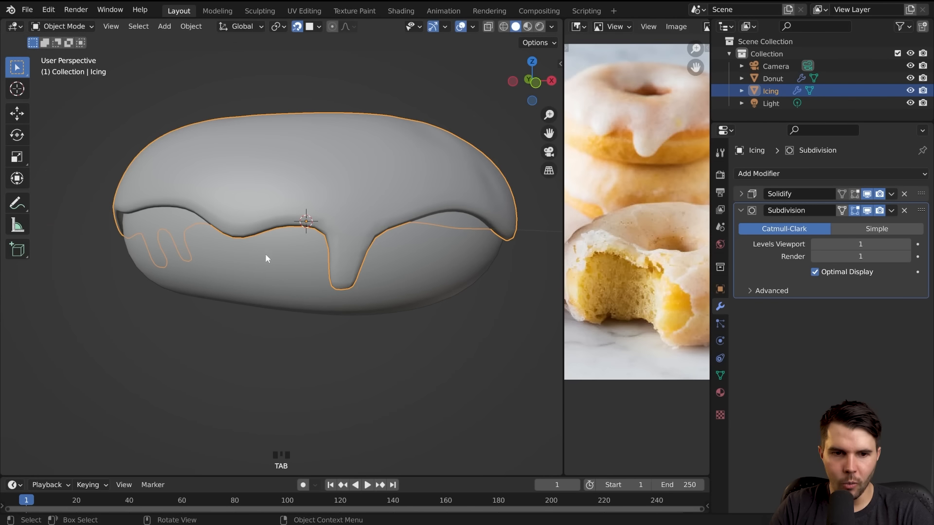
- Pull down an edge vertex on another side of the icing and return to Object Mode
{"action": "scroll", "coordinate": [317, 265], "scroll_direction": "down", "scroll_amount": 2}
{"action": "middle_click_drag", "start_coordinate": [364, 271], "coordinate": [283, 262]}
{"action": "scroll", "coordinate": [623, 232], "scroll_direction": "down", "scroll_amount": 3}
{"action": "middle_click_drag", "start_coordinate": [623, 232], "coordinate": [611, 224]}
{"action": "middle_click_drag", "start_coordinate": [370, 250], "coordinate": [421, 252]}
{"action": "left_click", "coordinate": [421, 252]}
{"action": "middle_click_drag", "start_coordinate": [318, 247], "coordinate": [244, 248]}
{"action": "left_click", "coordinate": [246, 233]}
{"action": "key", "text": "Tab"}
{"action": "key", "text": "g"}
{"action": "left_click", "coordinate": [246, 255]}
{"action": "key", "text": "Tab"}
- Compare the icing's pair of drips with the glazed donuts in the reference photo
{"action": "middle_click_drag", "start_coordinate": [246, 255], "coordinate": [291, 272]}
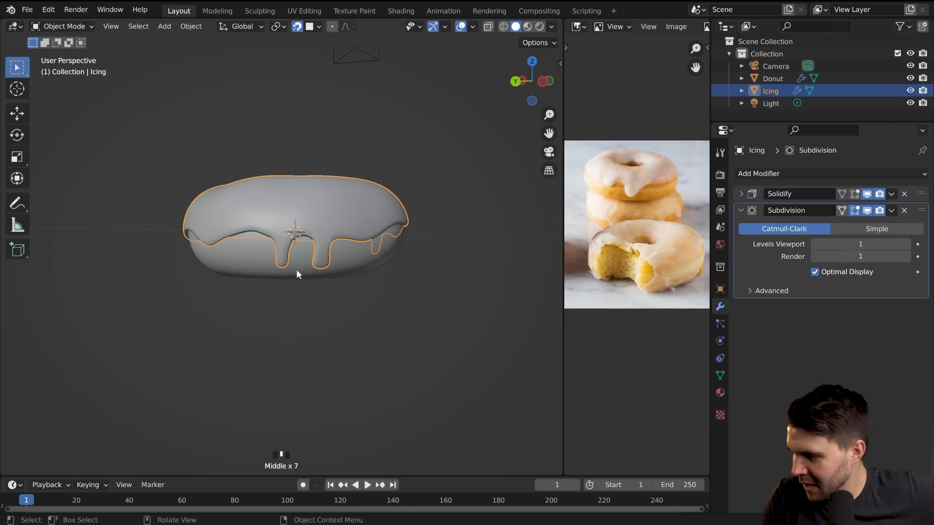
{"action": "scroll", "coordinate": [311, 245], "scroll_direction": "up", "scroll_amount": 2}
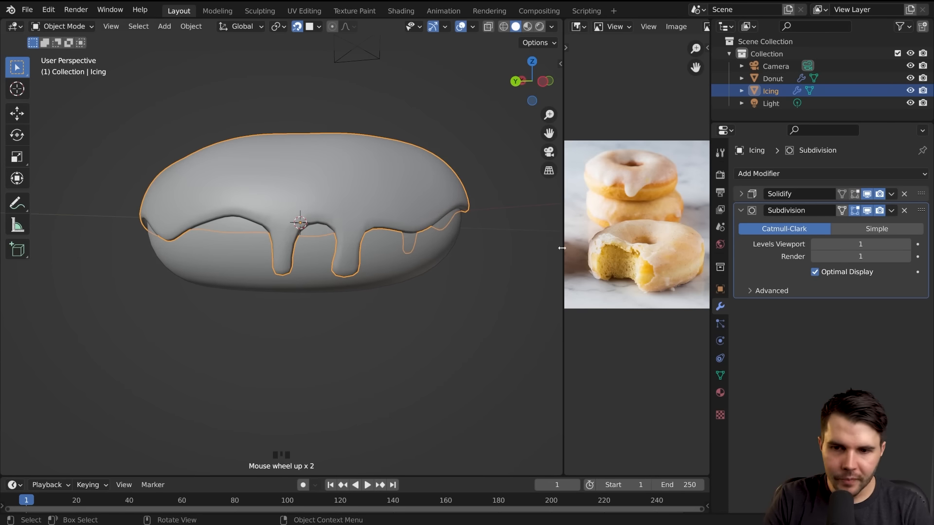
{"action": "middle_click_drag", "start_coordinate": [647, 261], "coordinate": [643, 169]}
{"action": "scroll", "coordinate": [655, 212], "scroll_direction": "up", "scroll_amount": 2}
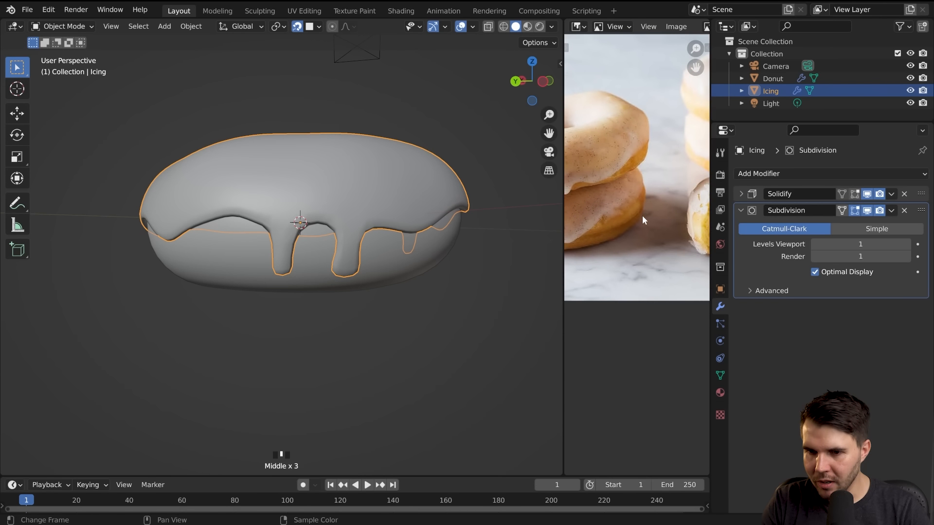
{"action": "scroll", "coordinate": [644, 203], "scroll_direction": "up", "scroll_amount": 5}
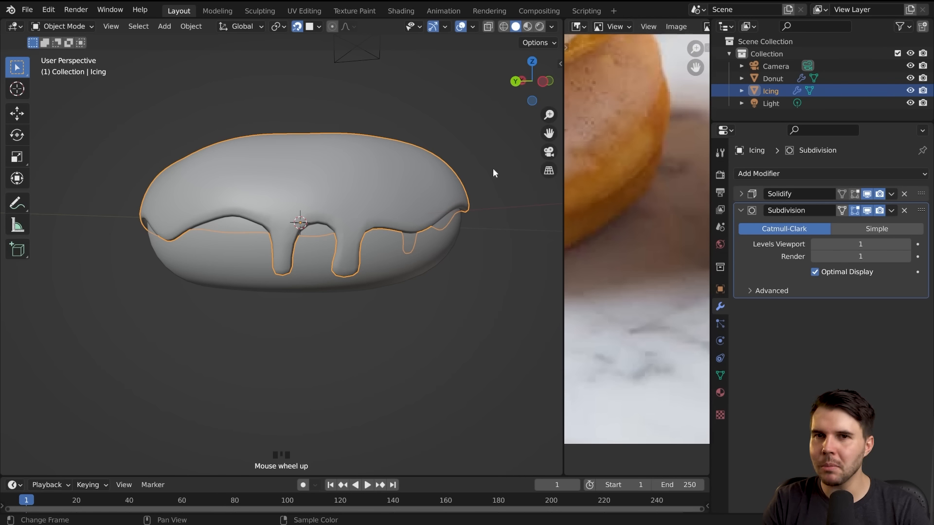
- Switch to the browser window with the donut icing image search
{"action": "key", "text": "alt+Tab"}
{"action": "key", "text": "alt+Tab"}
{"action": "key", "text": "Tab"}
{"action": "key", "text": "Tab"}
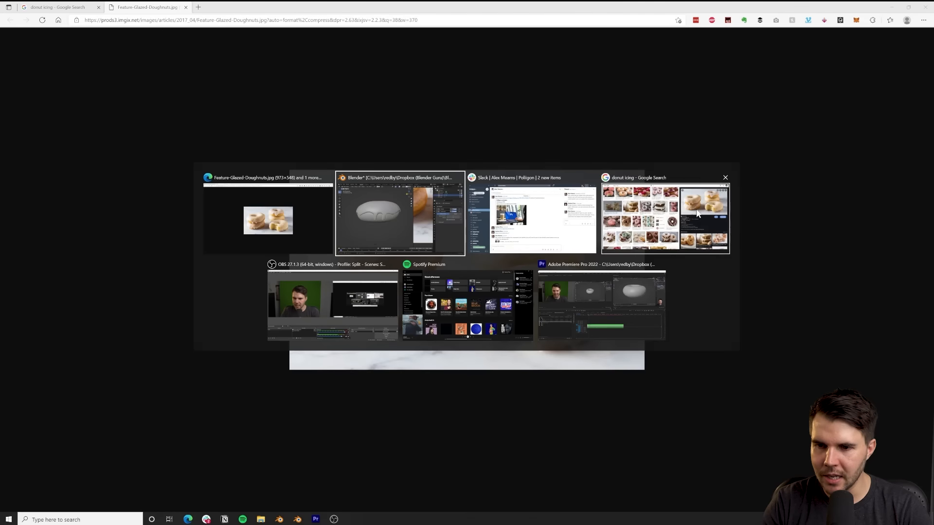
{"action": "scroll", "coordinate": [470, 230], "scroll_direction": "up", "scroll_amount": 10}
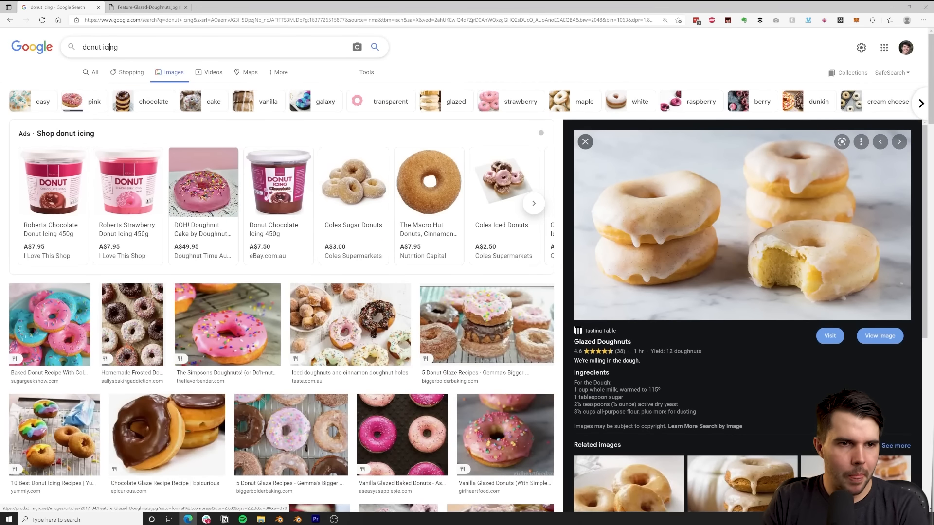
- Search Google Images for "donut" and preview the Wikipedia doughnut picture
{"action": "double_click", "coordinate": [110, 48]}
{"action": "key", "text": "BackSpace"}
{"action": "key", "text": "Return"}
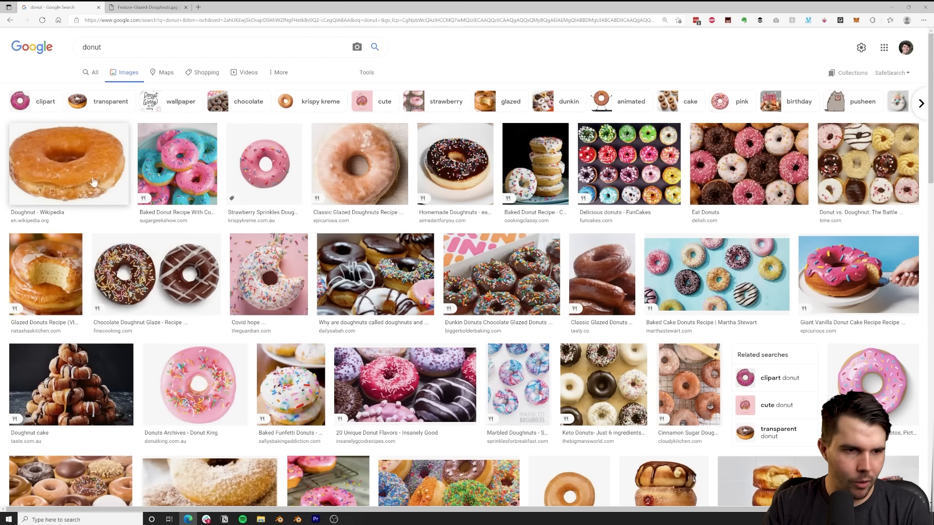
{"action": "left_click", "coordinate": [100, 161]}
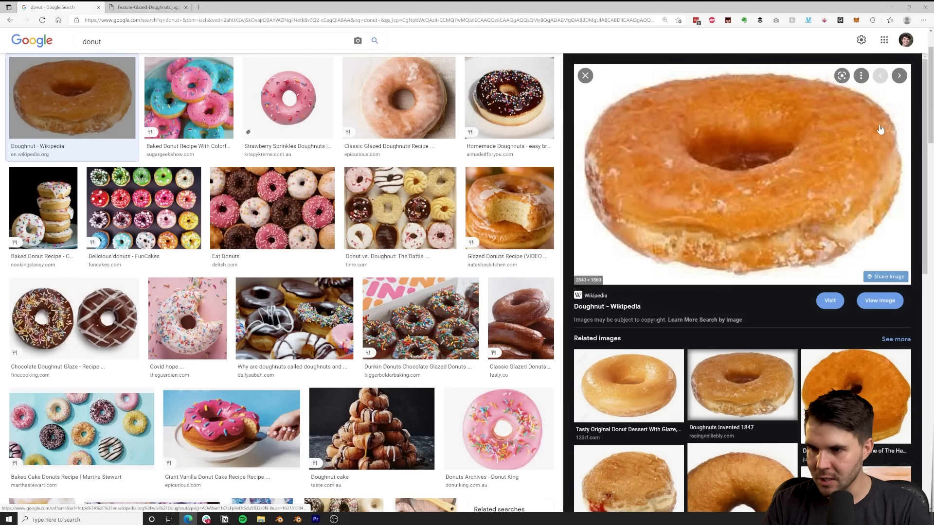